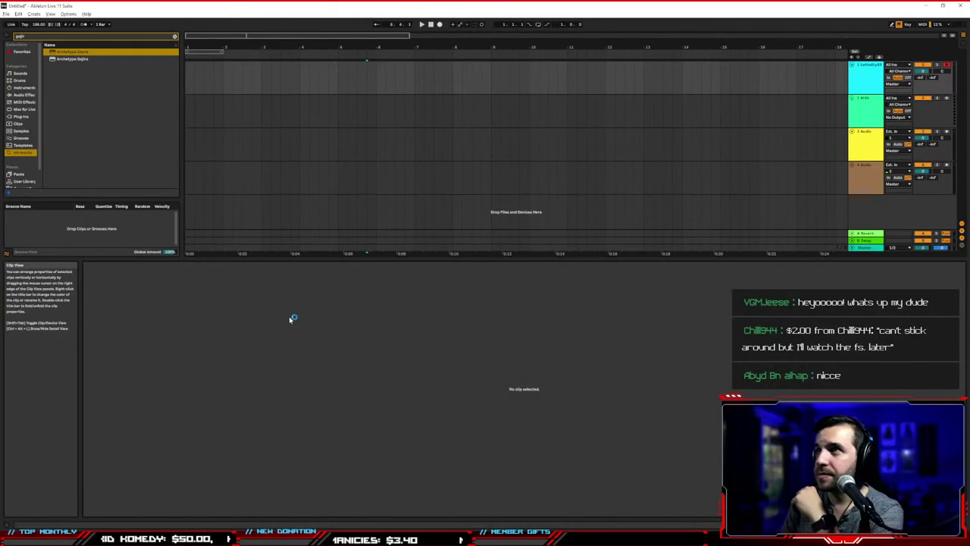
Clear the browser search and resize the panes to make the arrangement area taller and the browser narrower
mouse_move(362, 523)
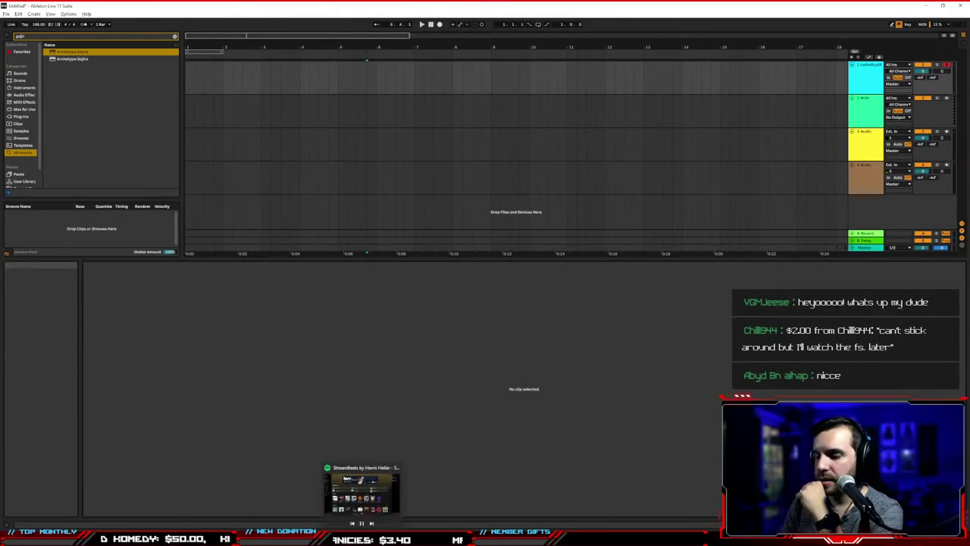
drag(402, 259, 411, 376)
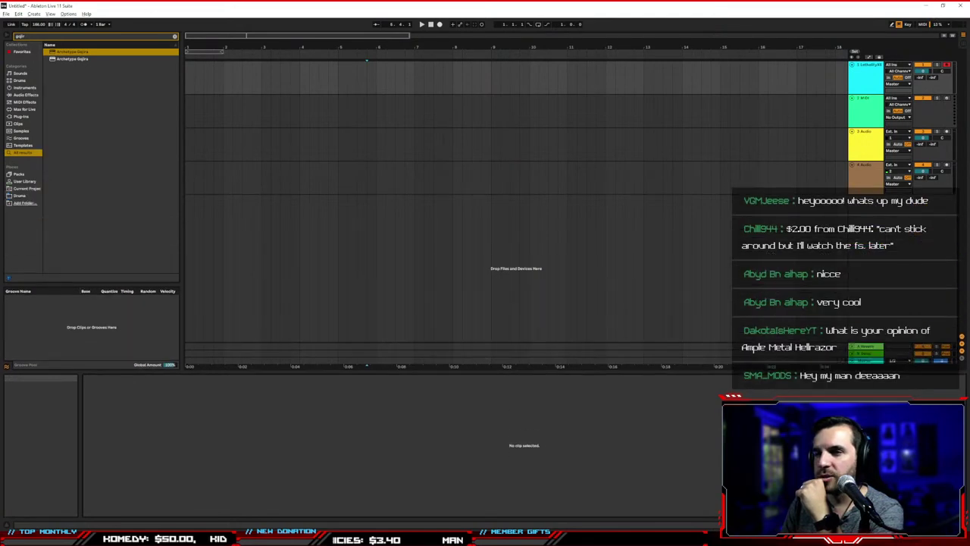
click(175, 36)
drag(185, 87, 141, 87)
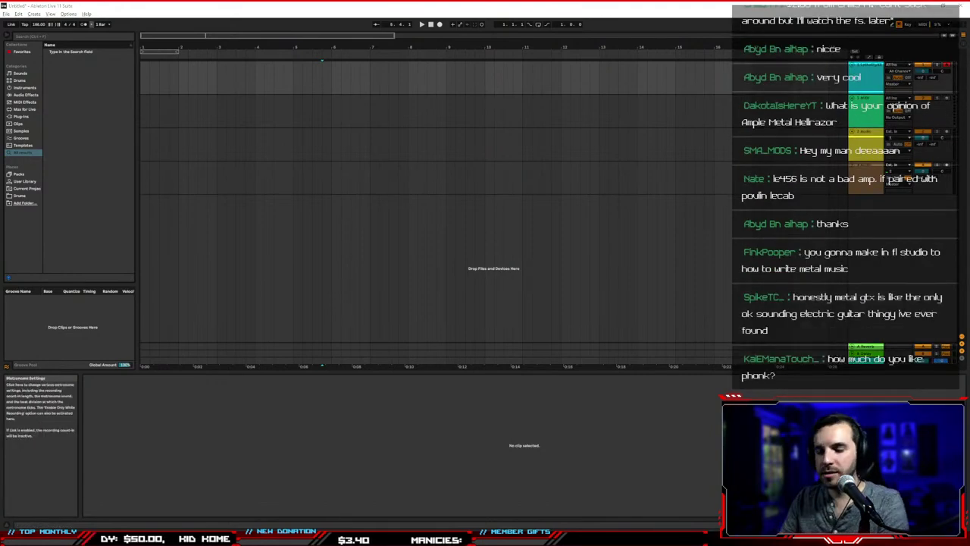
Bring up the "how to write metal" Notepad outline, move it off this screen and return to the arrangement
key(alt+Tab)
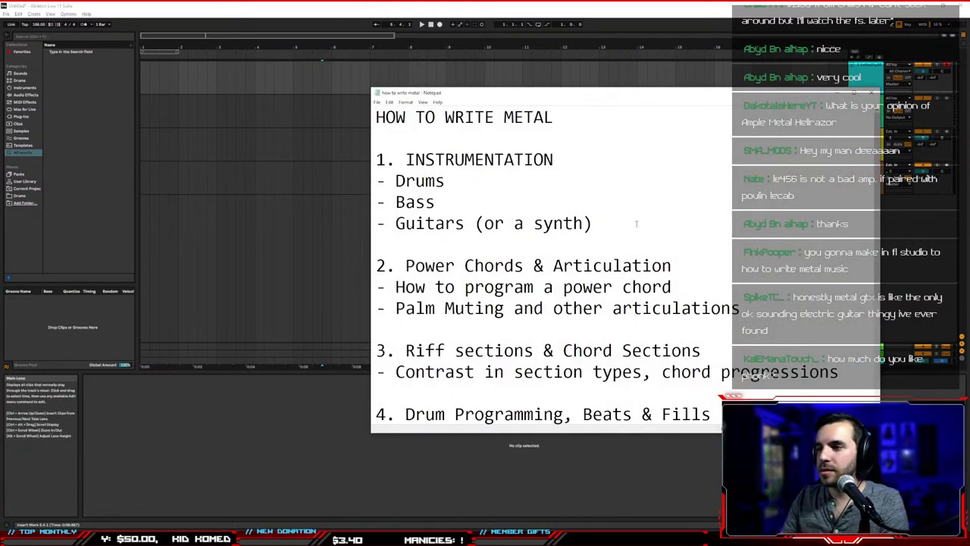
drag(596, 95, 2, 227)
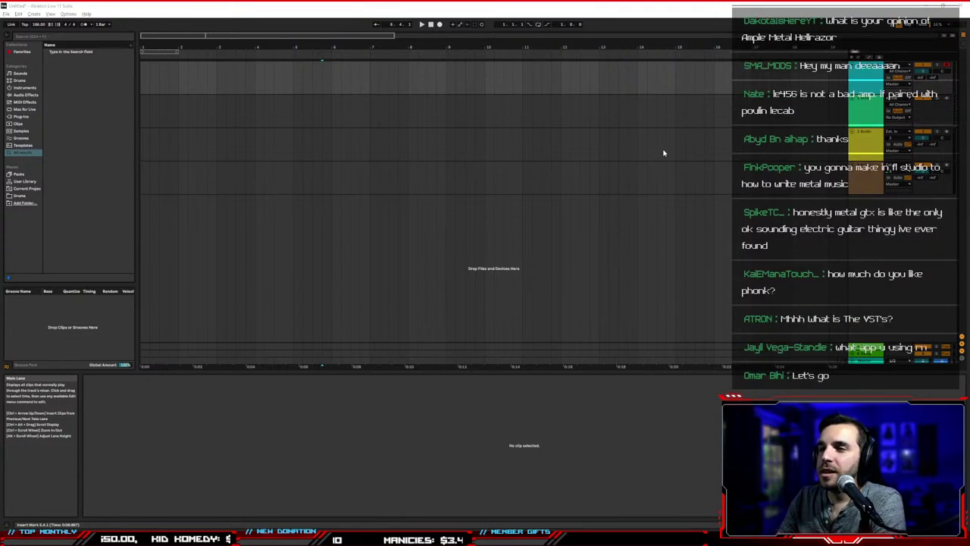
click(630, 179)
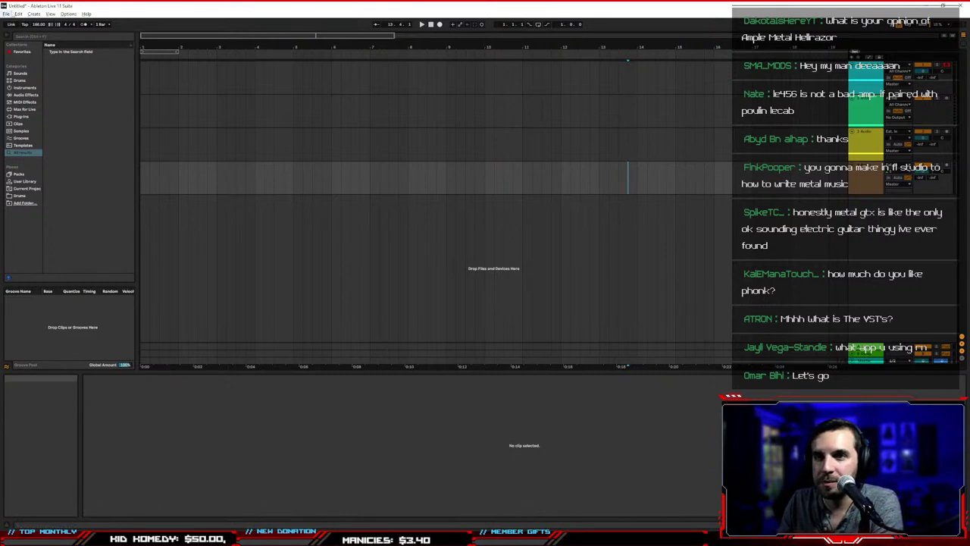
click(6, 13)
mouse_move(34, 39)
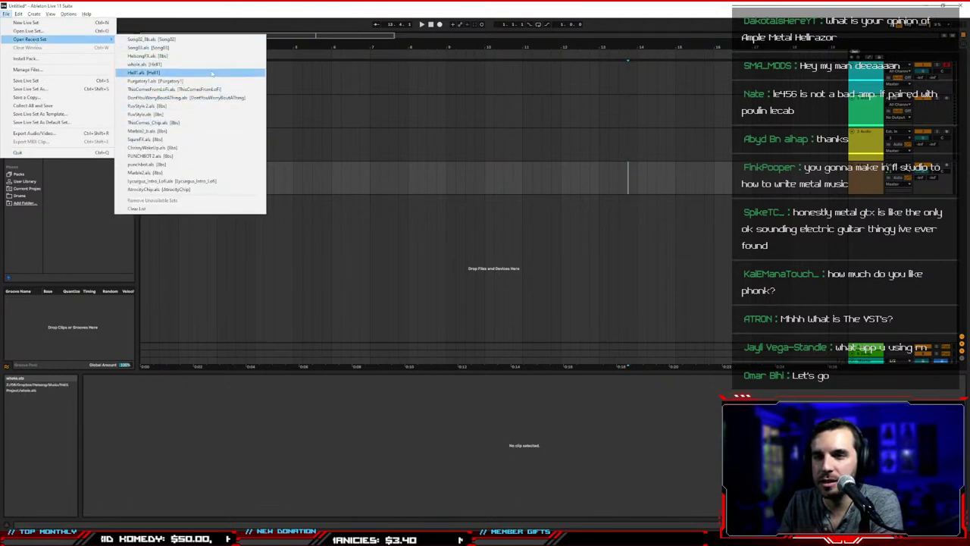
click(247, 21)
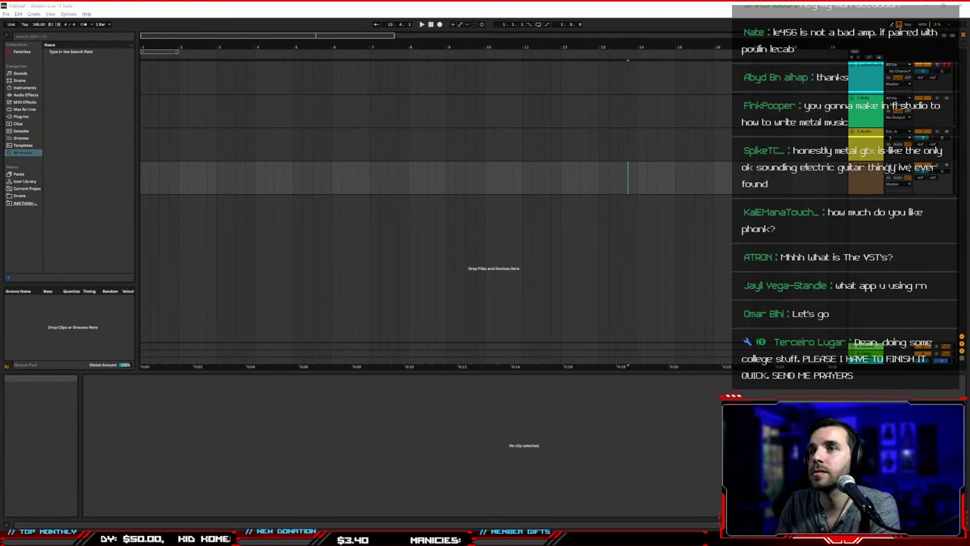
Switch to Spotify at full size and play Triple Trouble (Metal Version) followed by Taste For Blood from LongestSoloEver's popular songs
drag(296, 2, 351, 113)
double_click(351, 113)
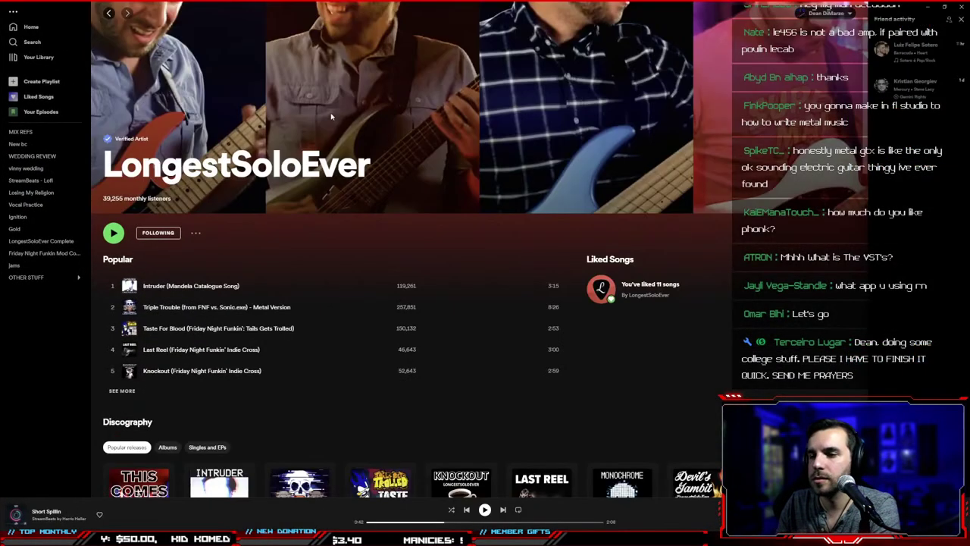
double_click(293, 311)
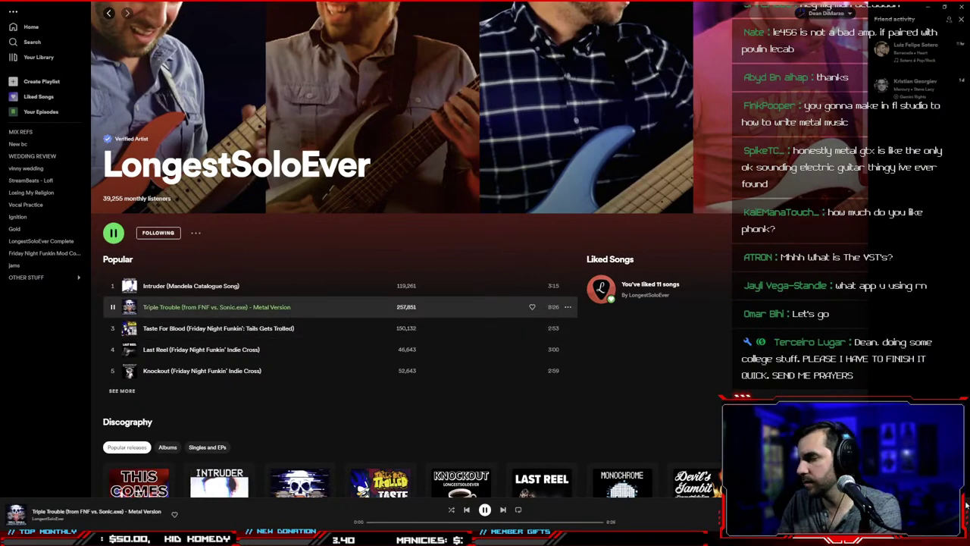
double_click(307, 328)
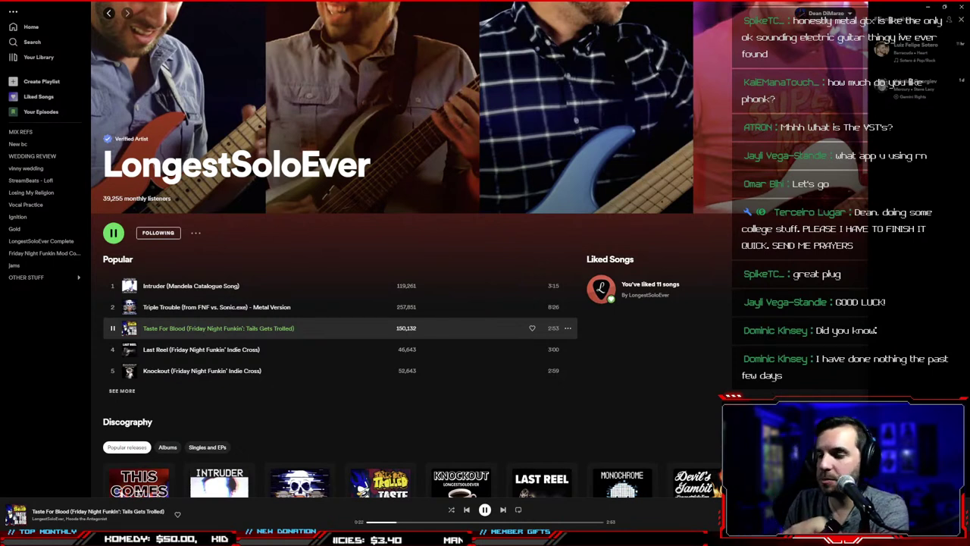
Open LongestSoloEver's full discography, find the FNF Covers, Vol. 1 EP and play its song Roses
scroll(455, 385, down, 3)
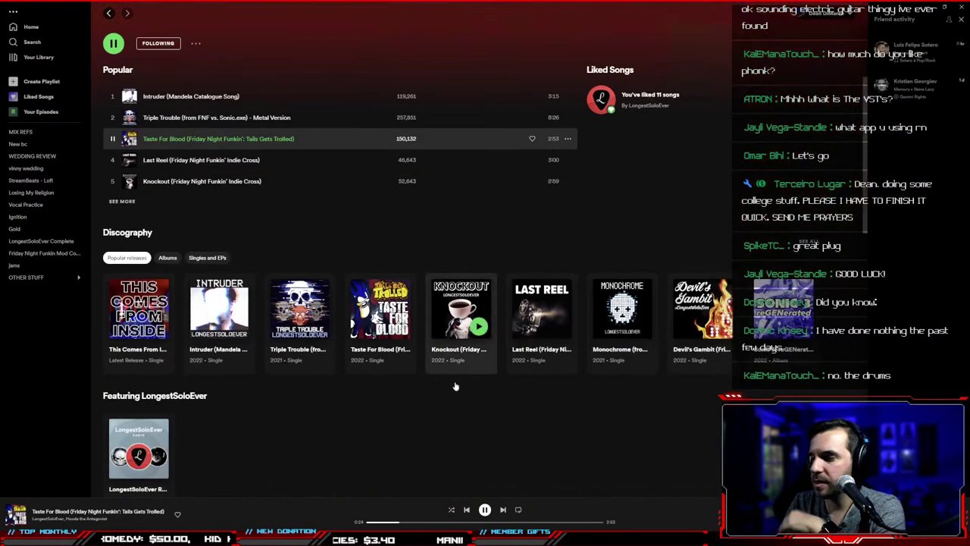
click(809, 243)
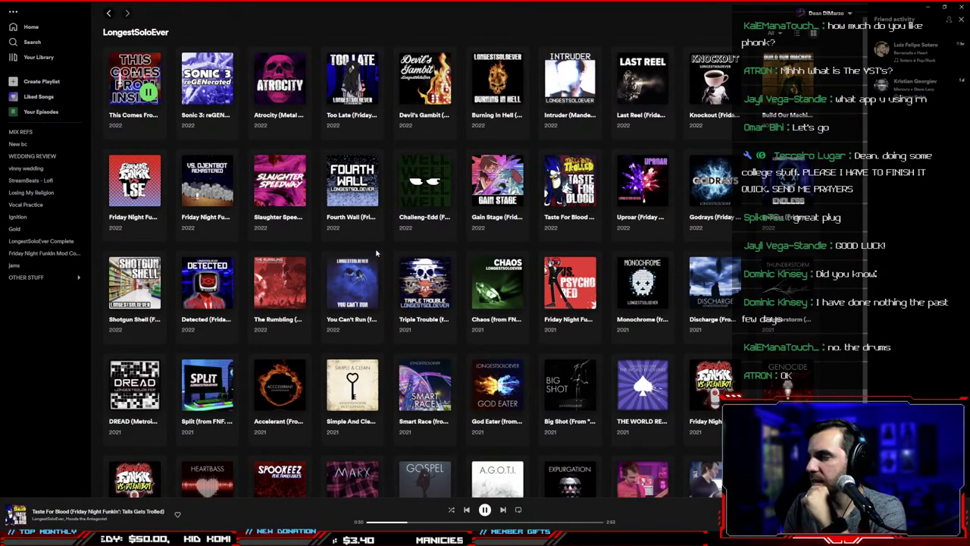
scroll(378, 252, down, 1)
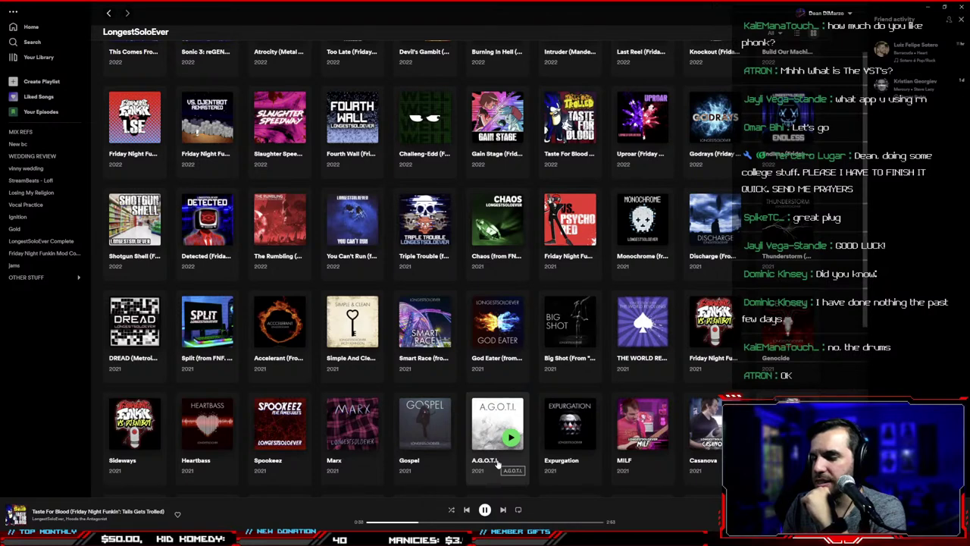
scroll(705, 440, down, 1)
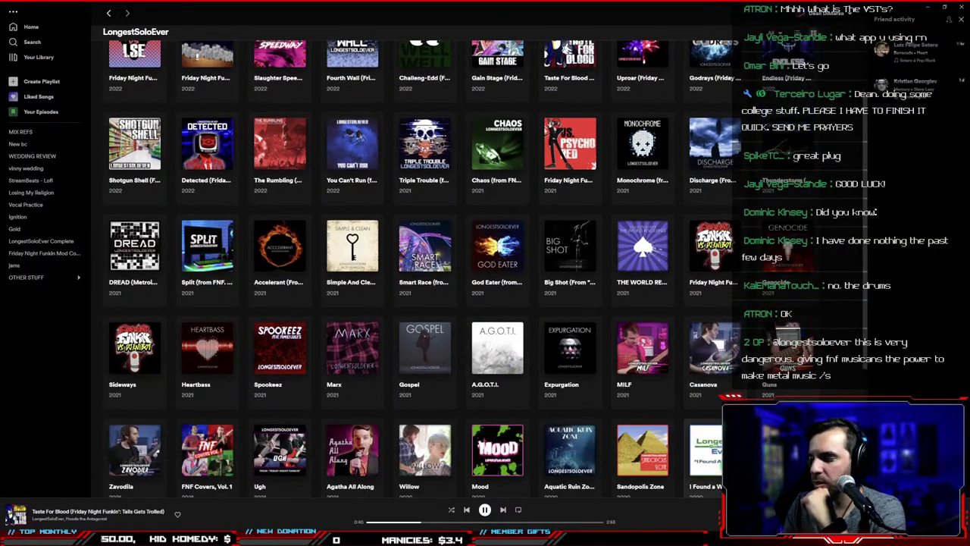
click(220, 432)
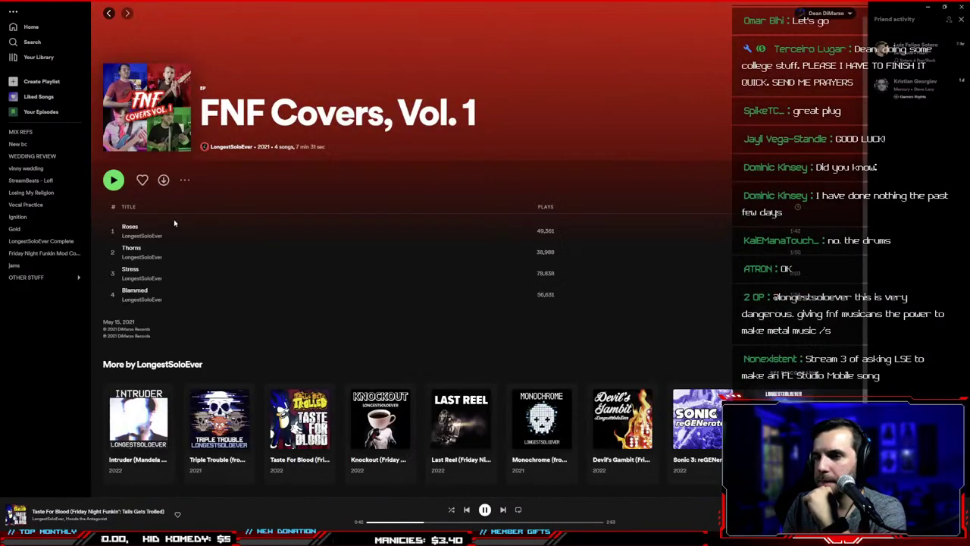
double_click(191, 236)
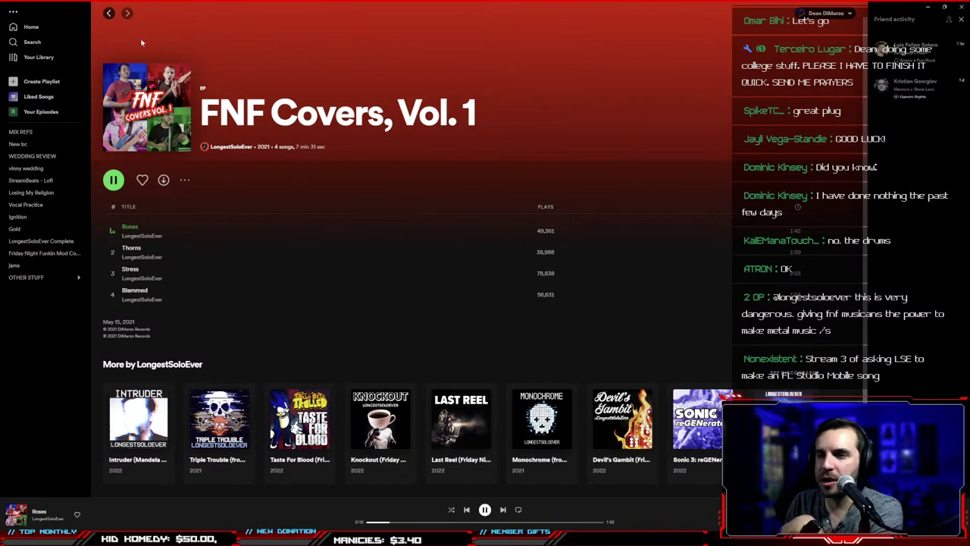
Play part of Crazy - Remastered from the Friday Night Funkin' vs. Djentbot: Remastered EP and pause it
click(109, 15)
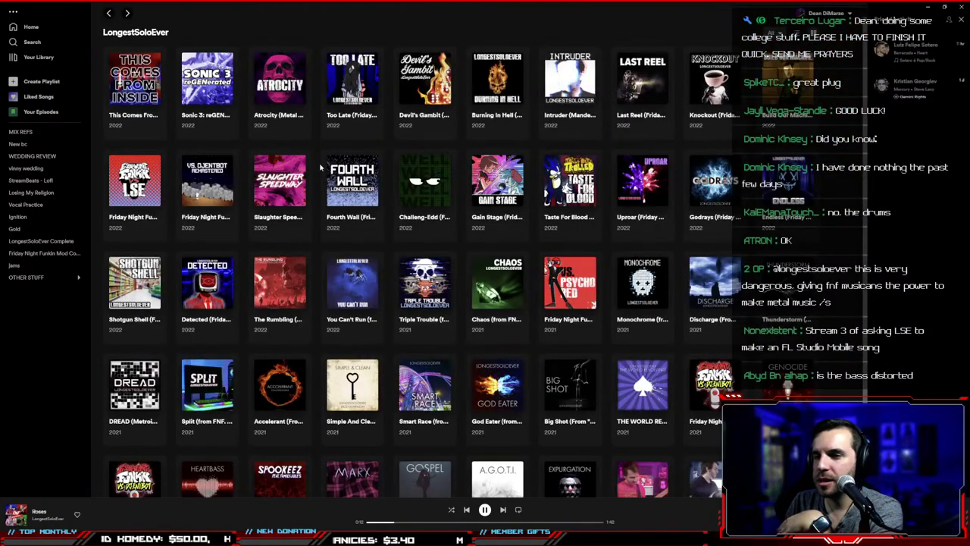
click(217, 230)
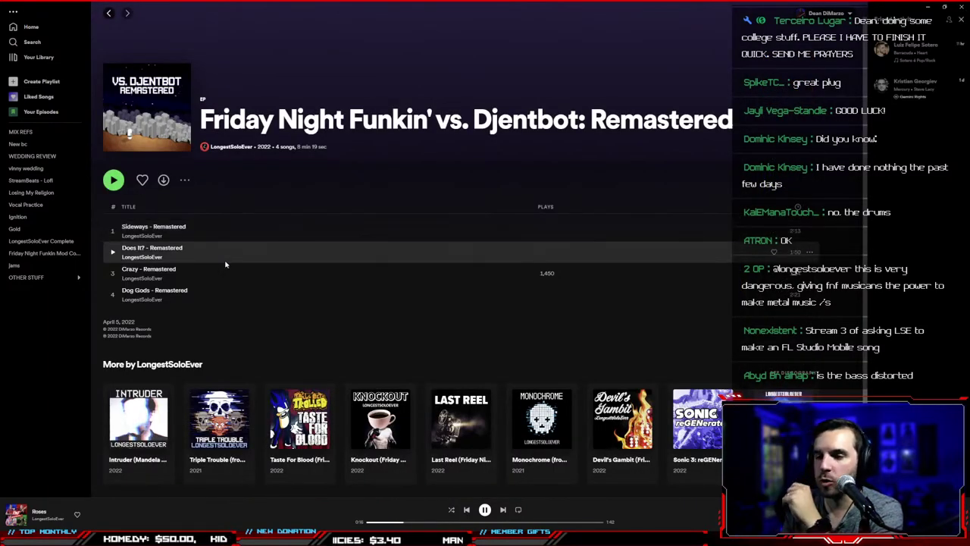
double_click(224, 272)
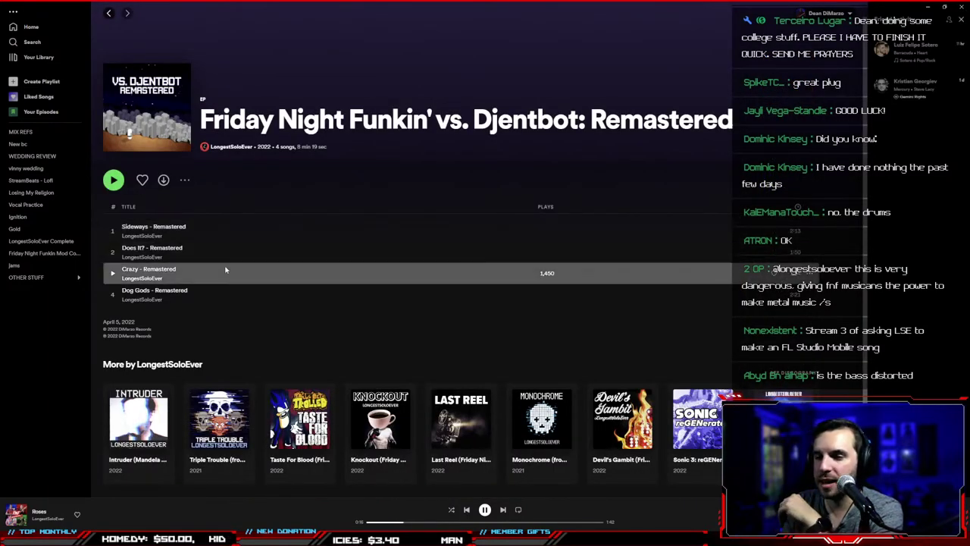
click(384, 523)
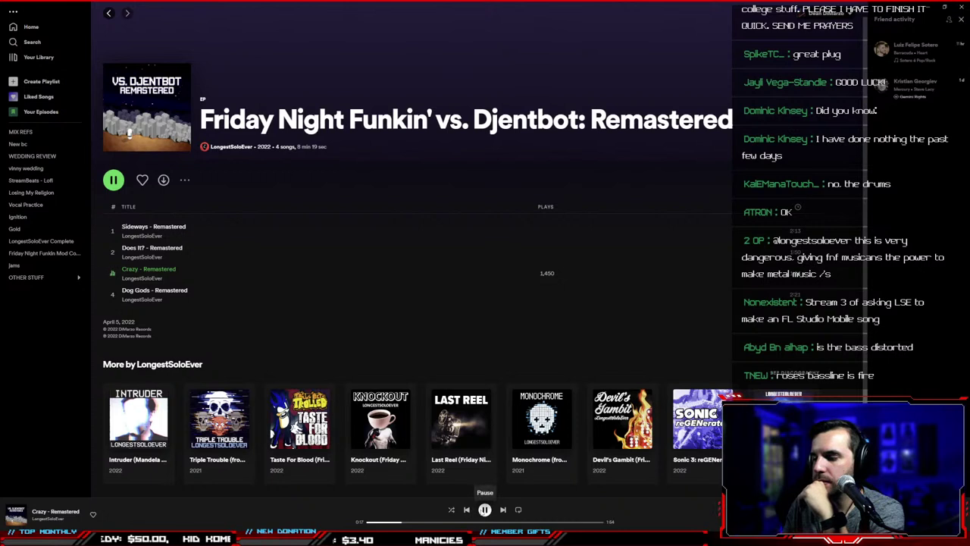
click(485, 510)
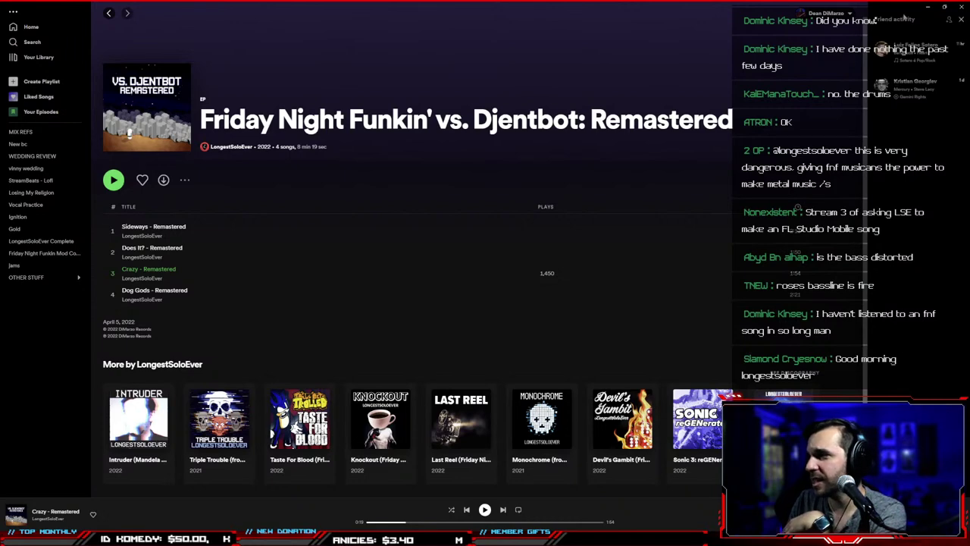
Return to Ableton Live and delete the two audio tracks, 3 and 4
click(928, 8)
click(512, 252)
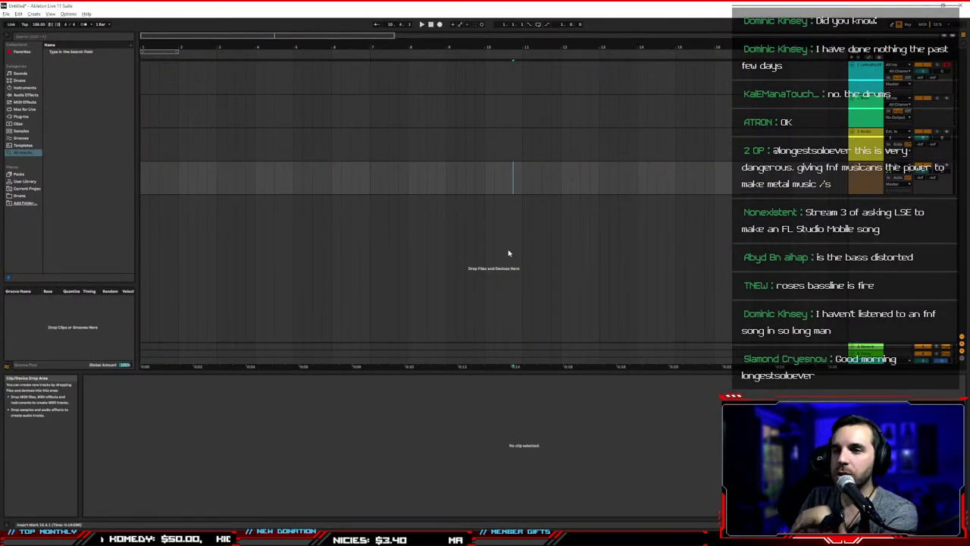
click(493, 256)
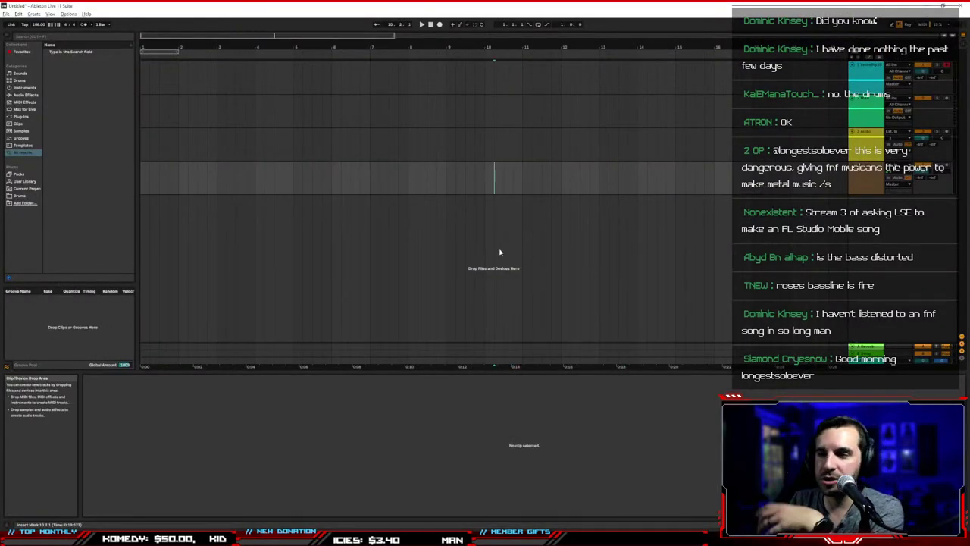
click(870, 144)
key(Delete)
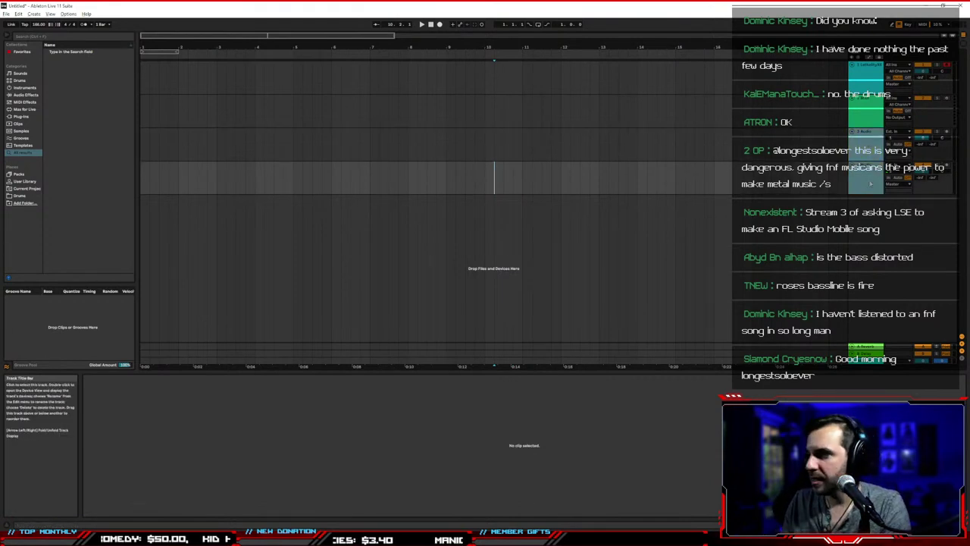
key(Delete)
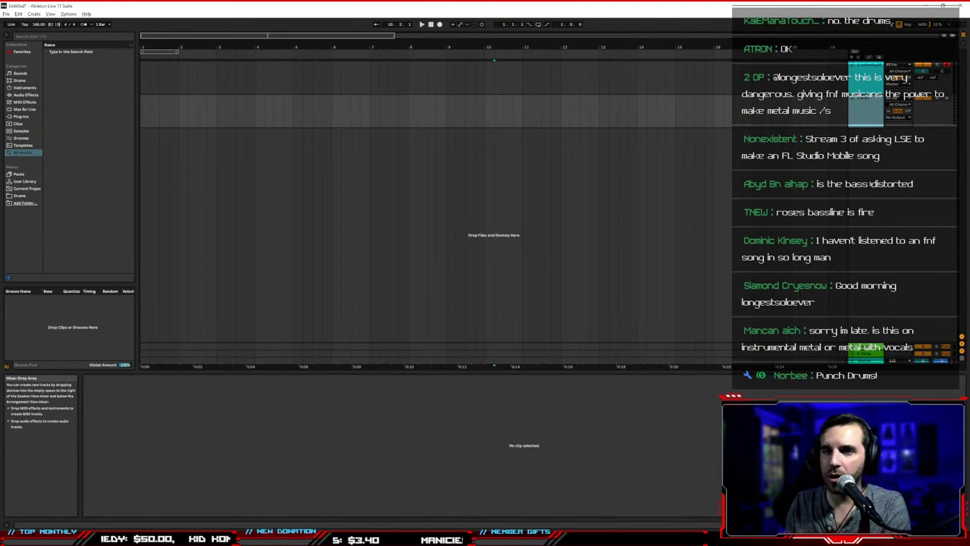
Search the browser for "mt" and load MT-PowerDrumKit onto the first MIDI track, skipping its donation screen
click(421, 196)
key(ctrl+f)
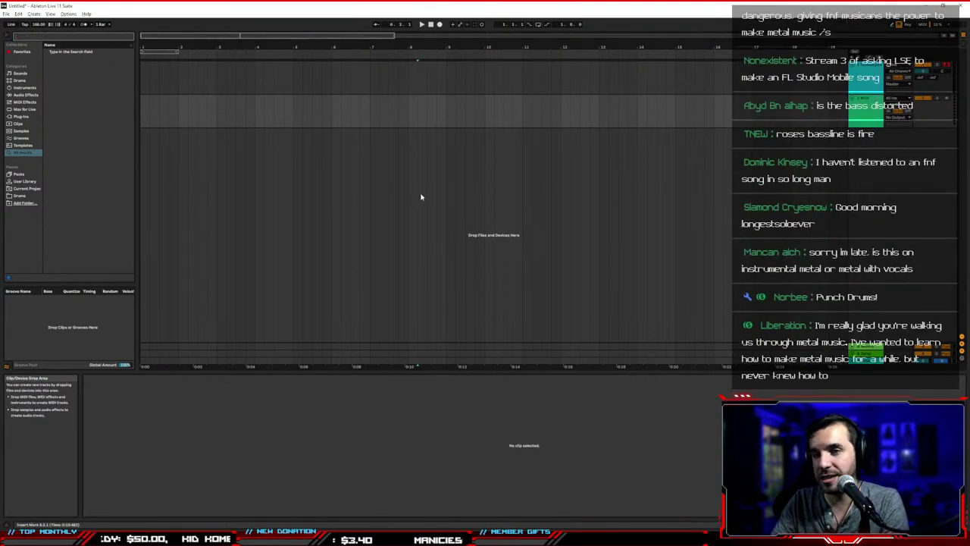
text(mt)
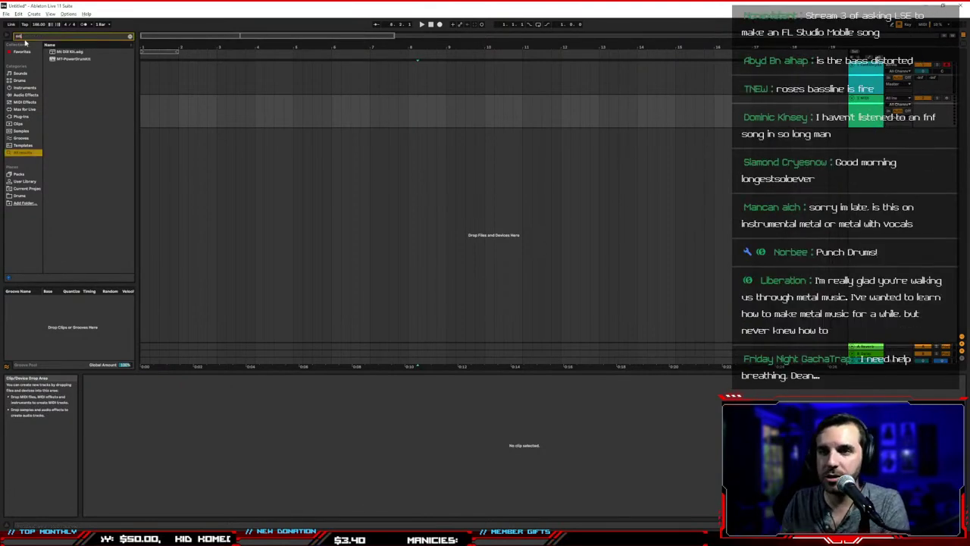
click(76, 58)
key(Return)
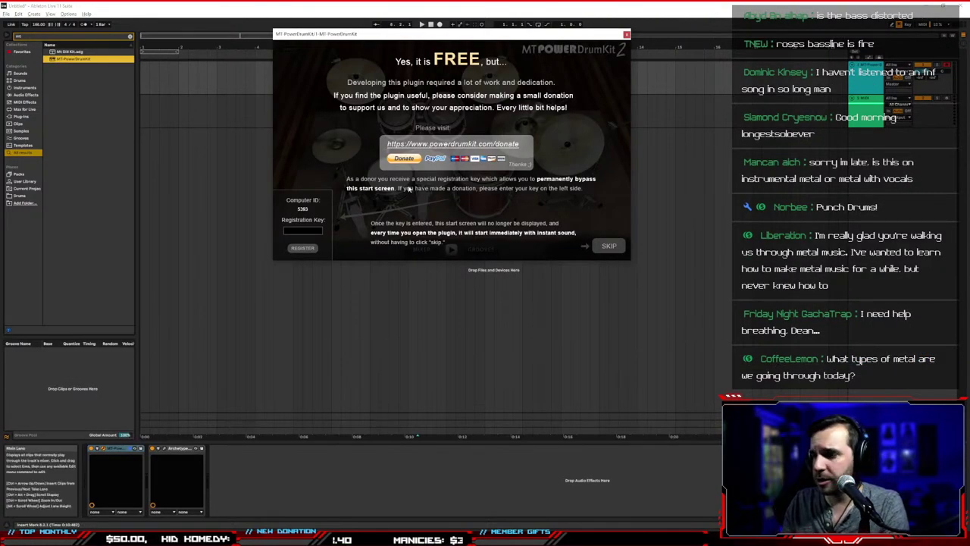
click(608, 246)
drag(398, 35, 385, 49)
Delete the Archetype effect from the drum track's device chain after trying one drum hit
click(389, 138)
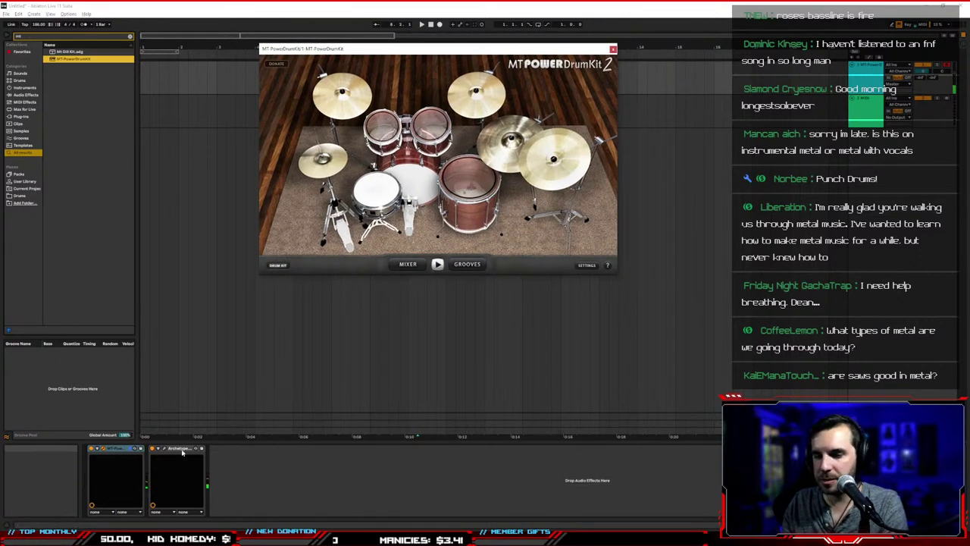
click(172, 449)
key(Delete)
Audition the snare, kick, toms and cymbals in MT-PowerDrumKit and close the plug-in window
click(374, 191)
click(409, 183)
click(384, 129)
click(429, 127)
click(457, 176)
click(543, 160)
click(345, 98)
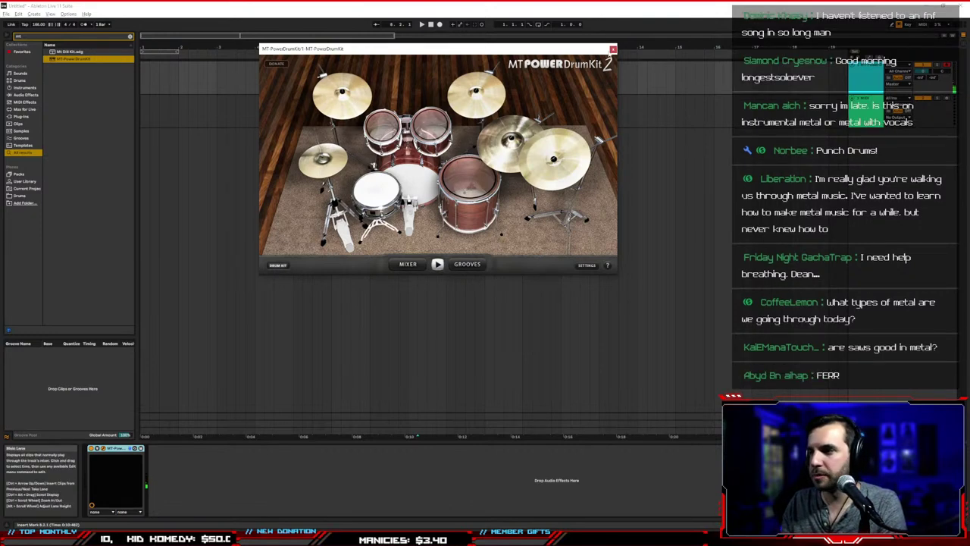
click(614, 49)
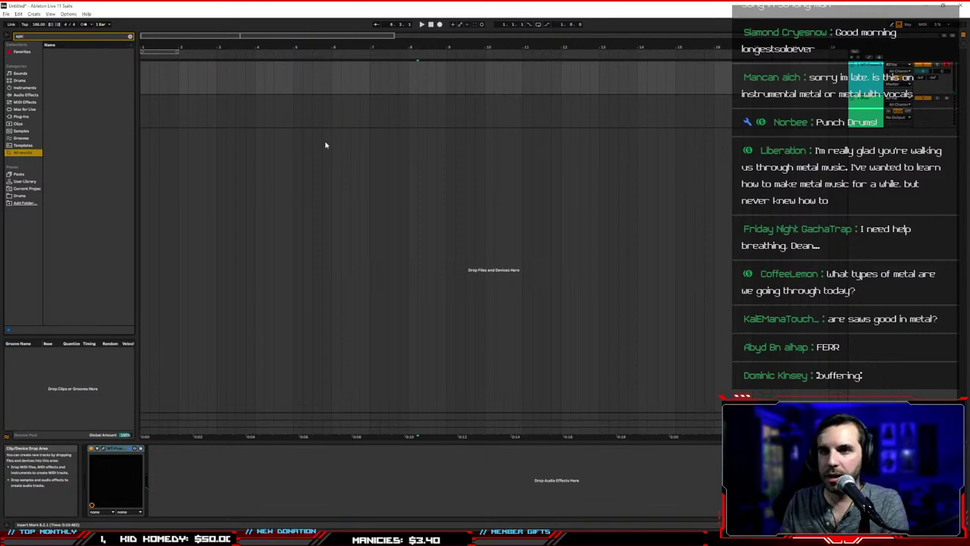
Search the browser for "abp", load the ABPL2 bass plug-in onto the second MIDI track and try a note on its fretboard
text(apm)
key(BackSpace)
key(BackSpace)
text(bpm)
key(BackSpace)
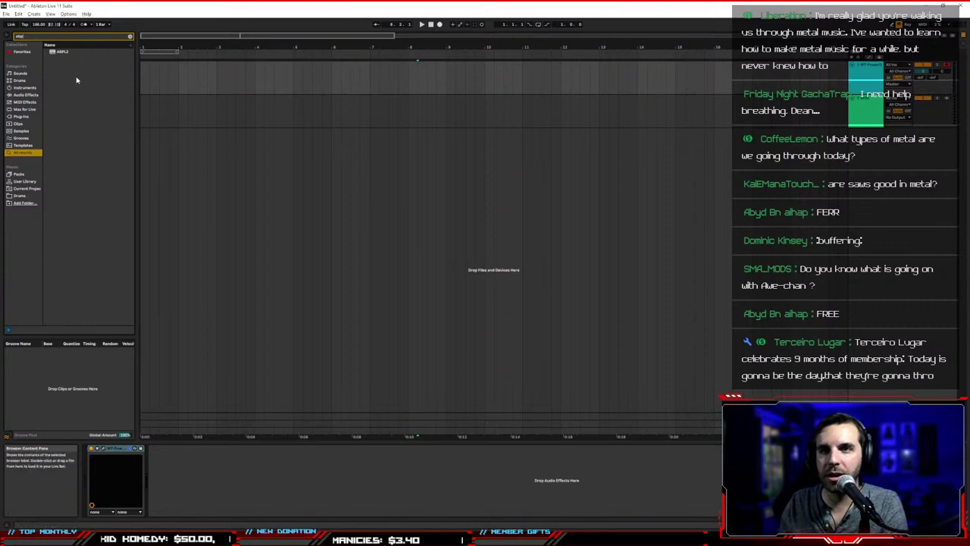
drag(56, 55, 199, 114)
drag(419, 162, 361, 157)
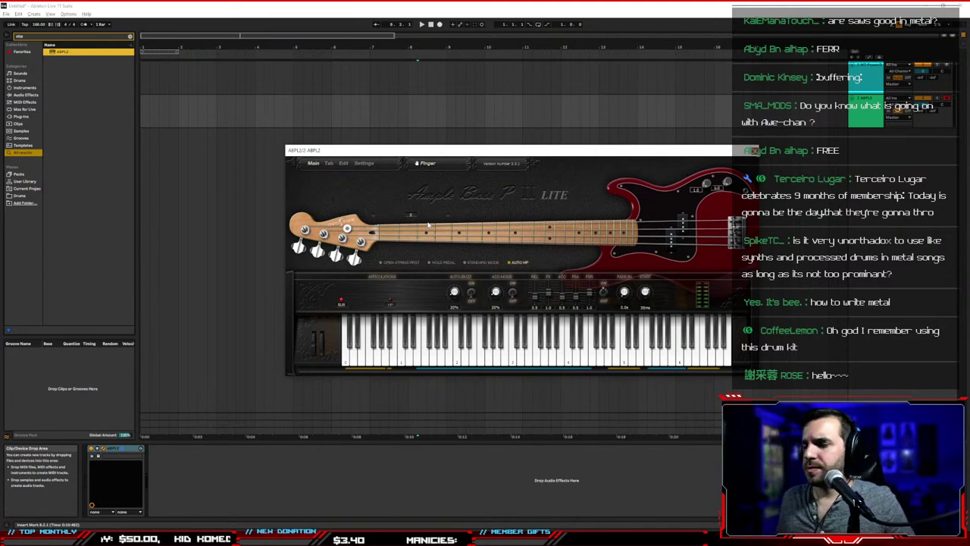
click(442, 238)
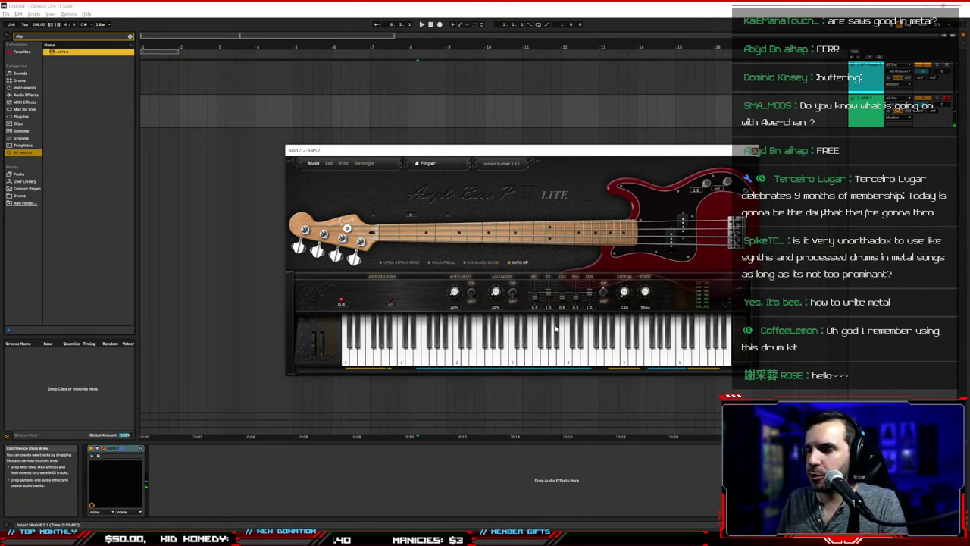
Search the browser for "lethal", load the LethalityX64_R guitar plug-in onto a third MIDI track and close its window
key(ctrl+f)
text(lethal)
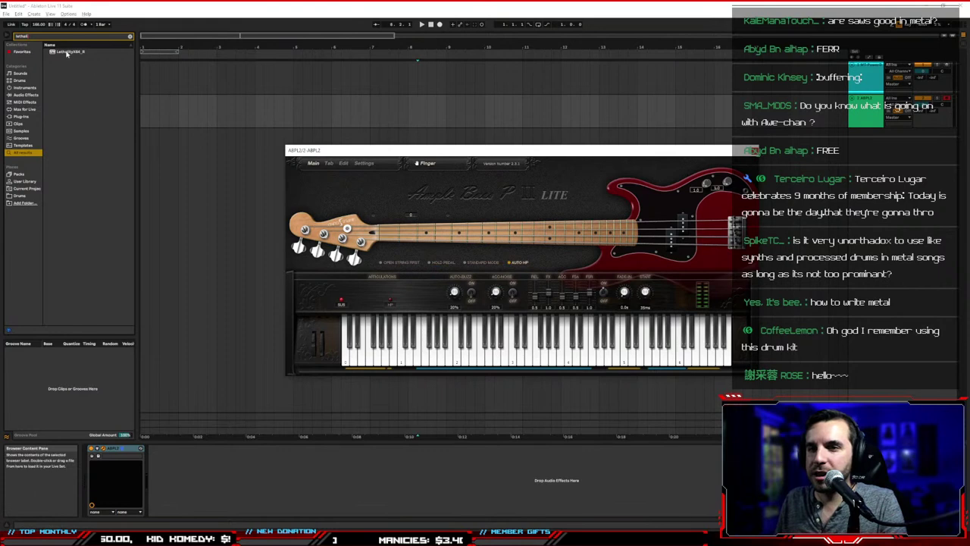
double_click(67, 52)
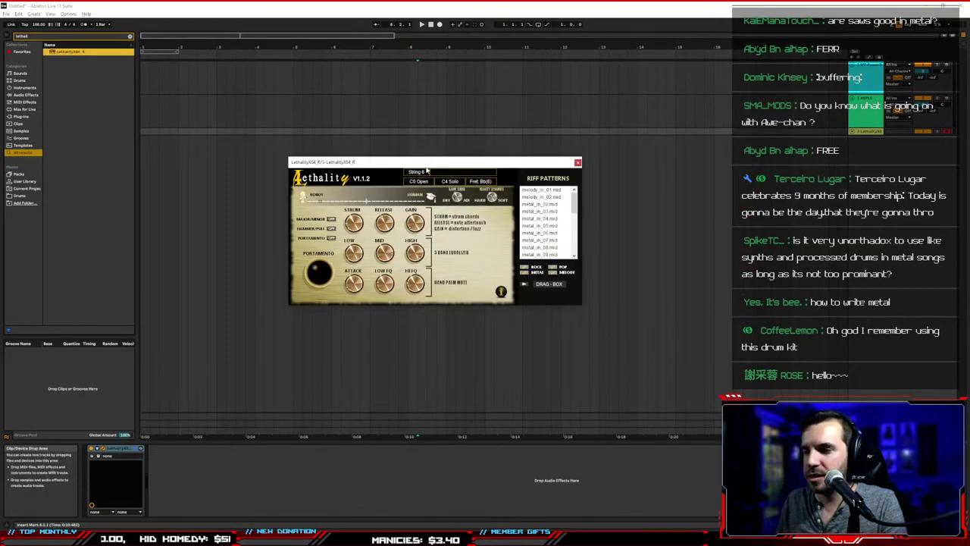
mouse_move(389, 161)
mouse_down()
mouse_move(376, 156)
mouse_move(382, 168)
mouse_up()
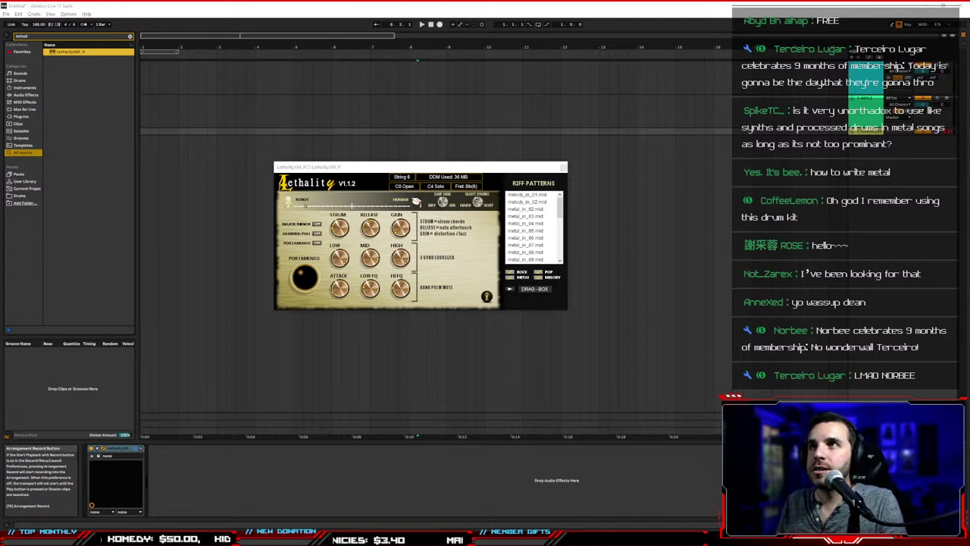
drag(448, 168, 426, 168)
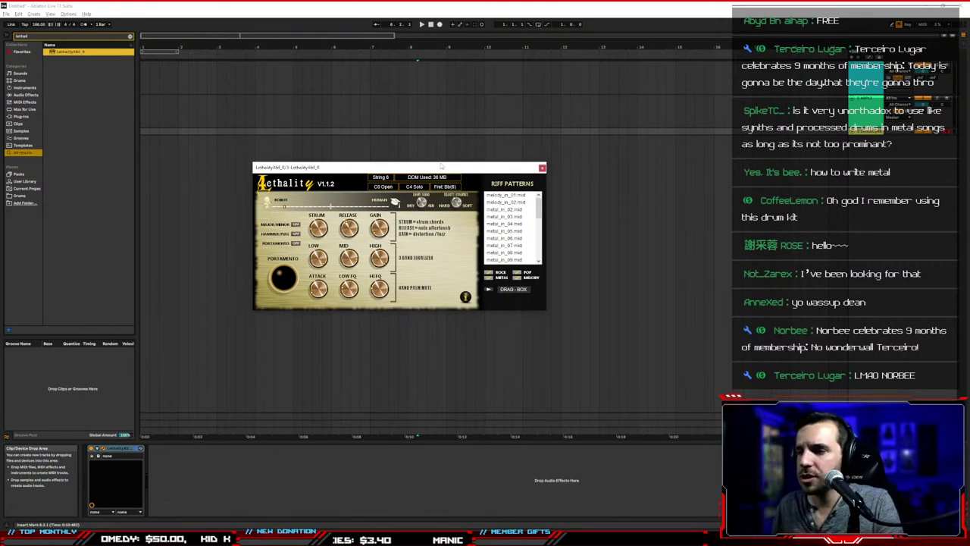
click(542, 168)
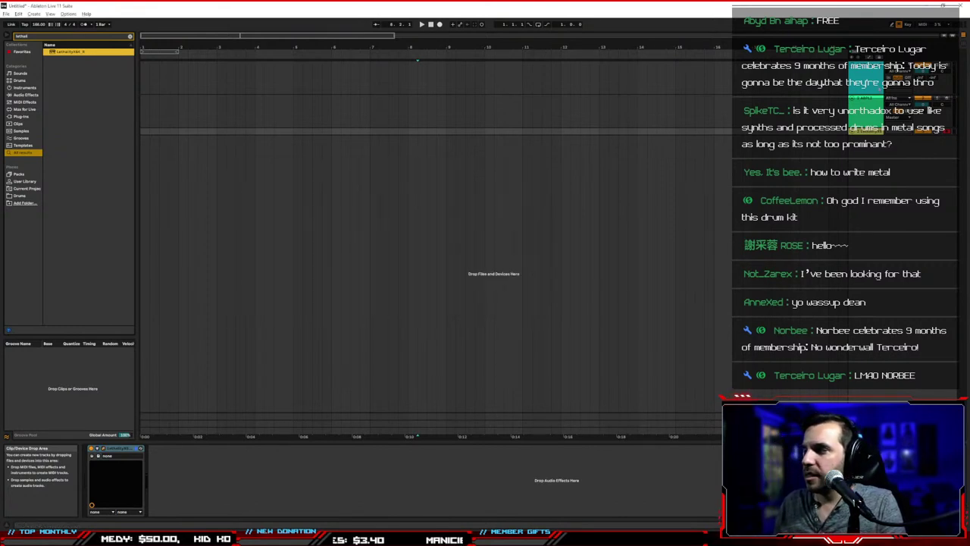
click(866, 98)
click(866, 131)
click(866, 98)
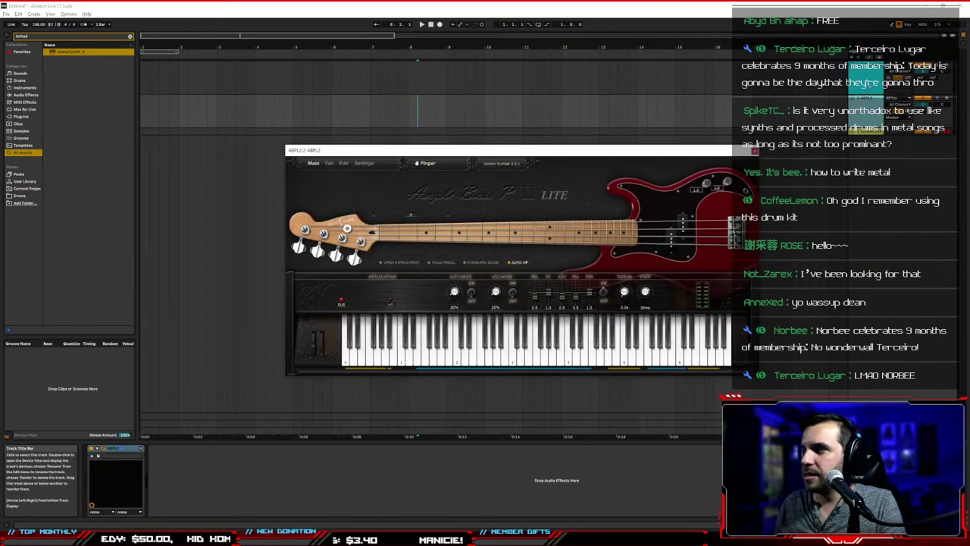
click(866, 65)
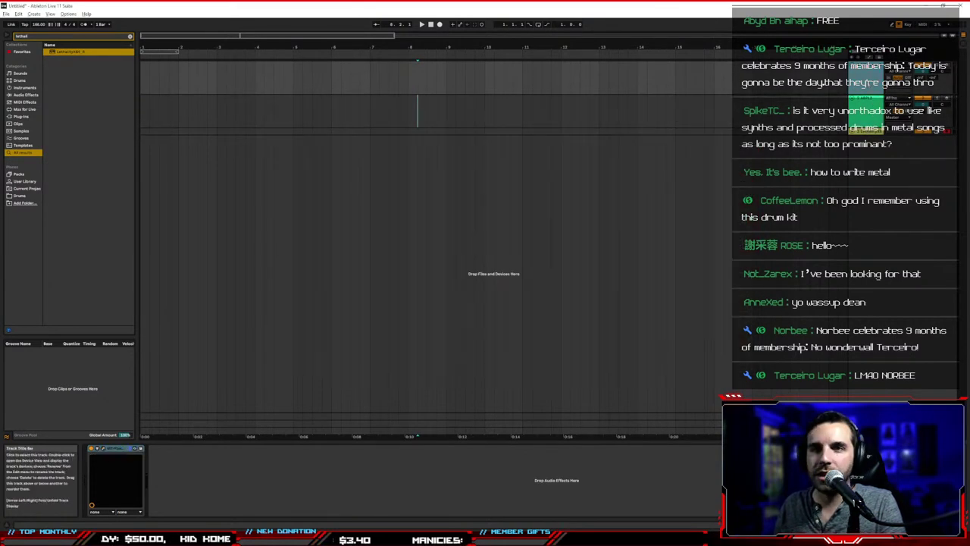
drag(141, 67, 217, 65)
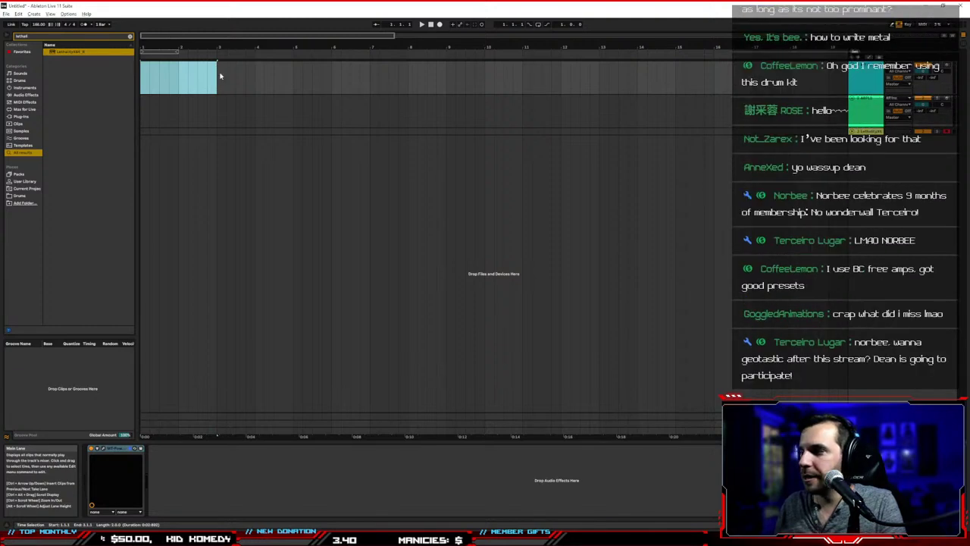
click(217, 82)
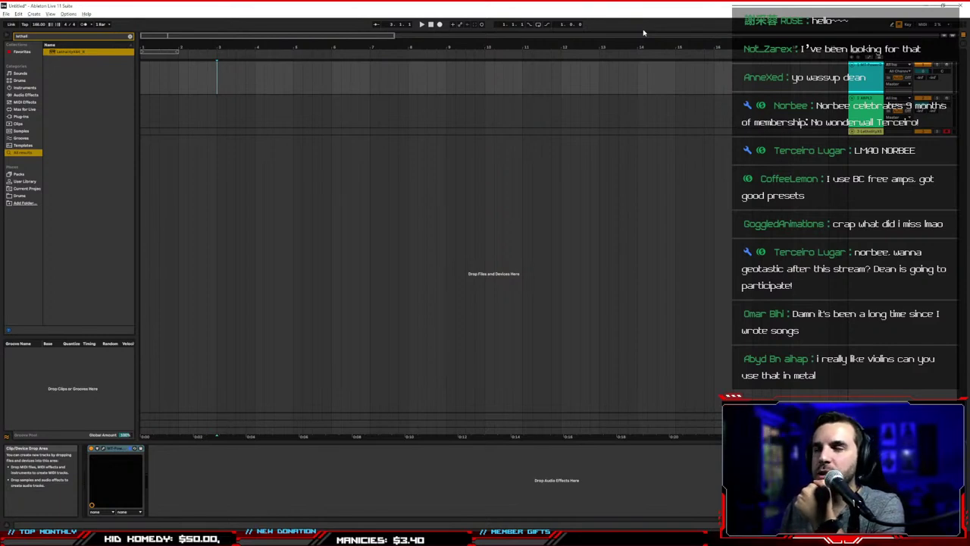
Insert an empty four-bar MIDI clip at bar 1 on the Lethality track and enlarge the note editor
click(869, 131)
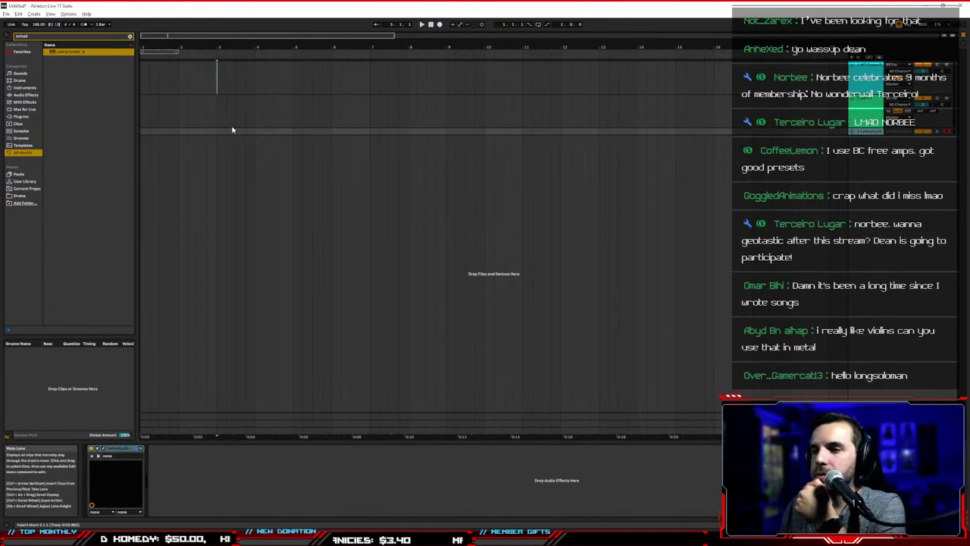
drag(291, 131, 141, 132)
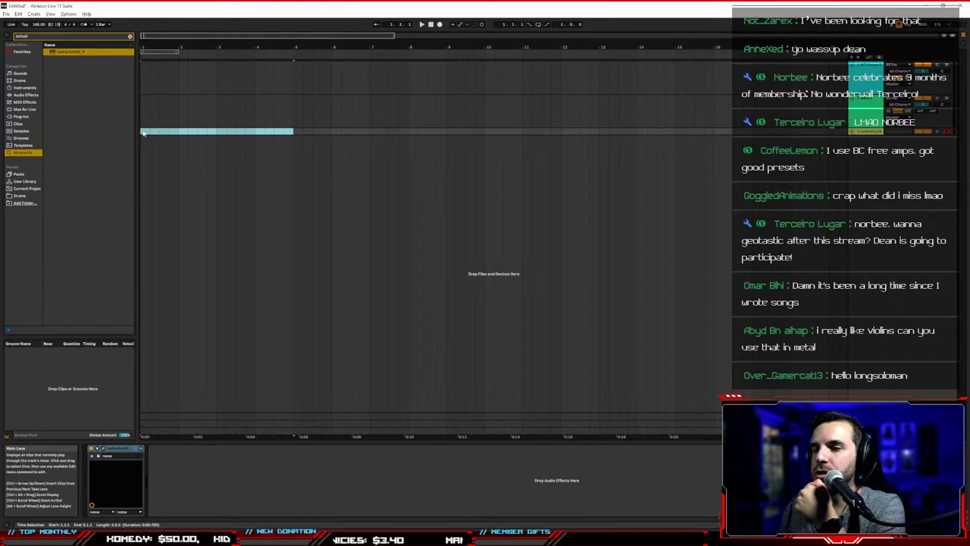
right_click(159, 132)
click(177, 188)
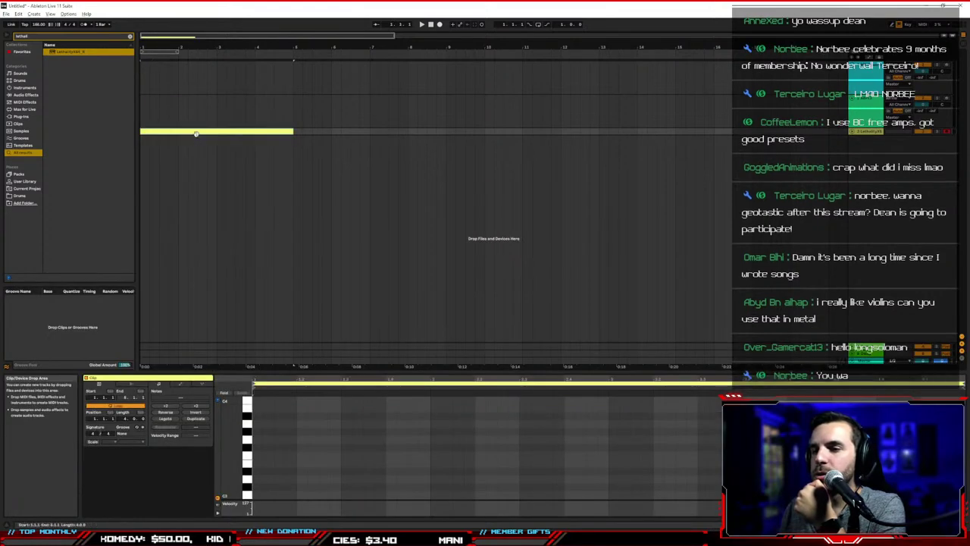
drag(383, 354, 383, 213)
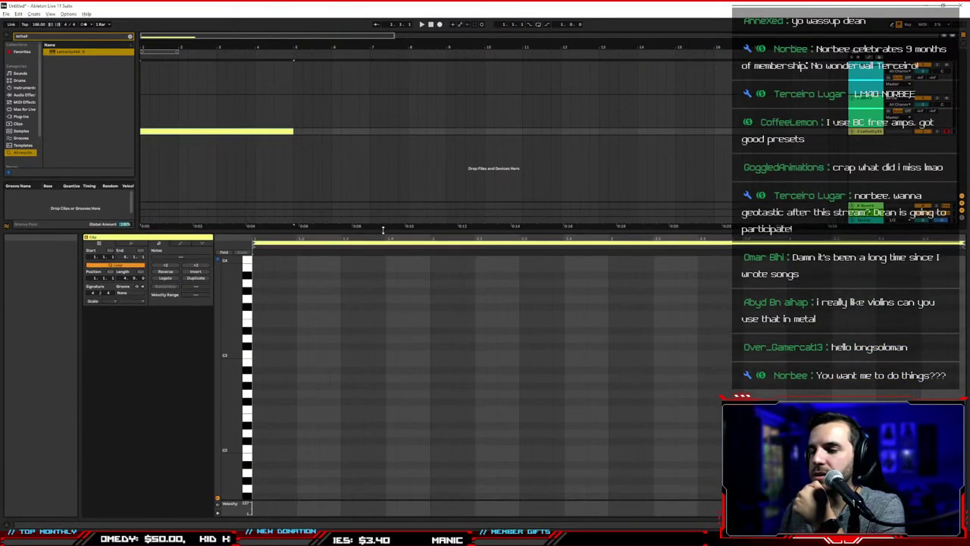
right_click(398, 302)
click(432, 401)
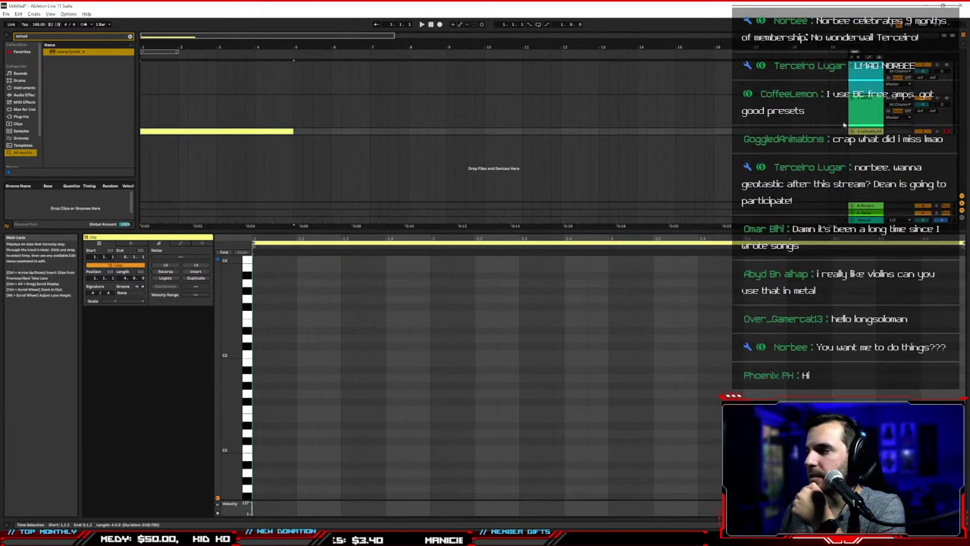
Reopen the Lethality plug-in window and place it above the guitar clip's note editor, showing the lower octaves
double_click(868, 131)
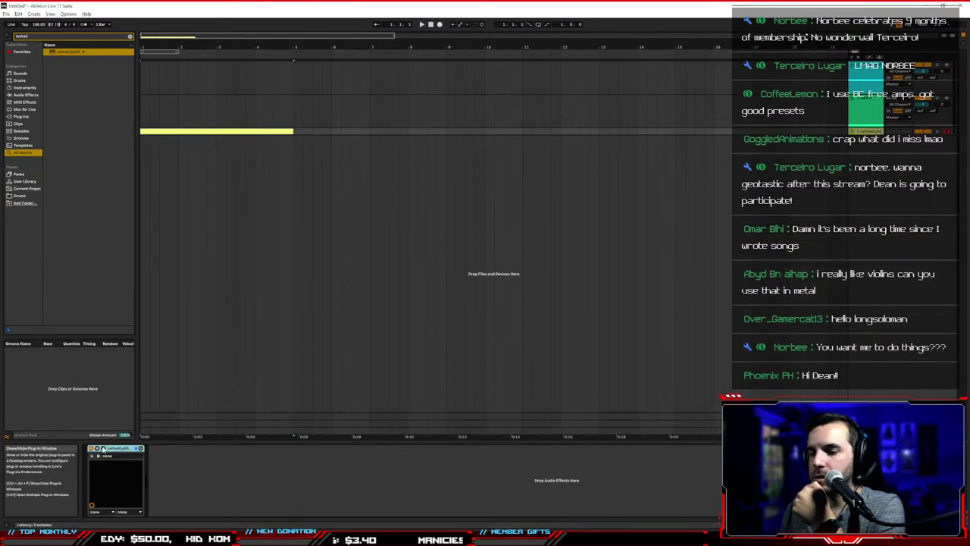
click(104, 449)
drag(336, 171, 320, 134)
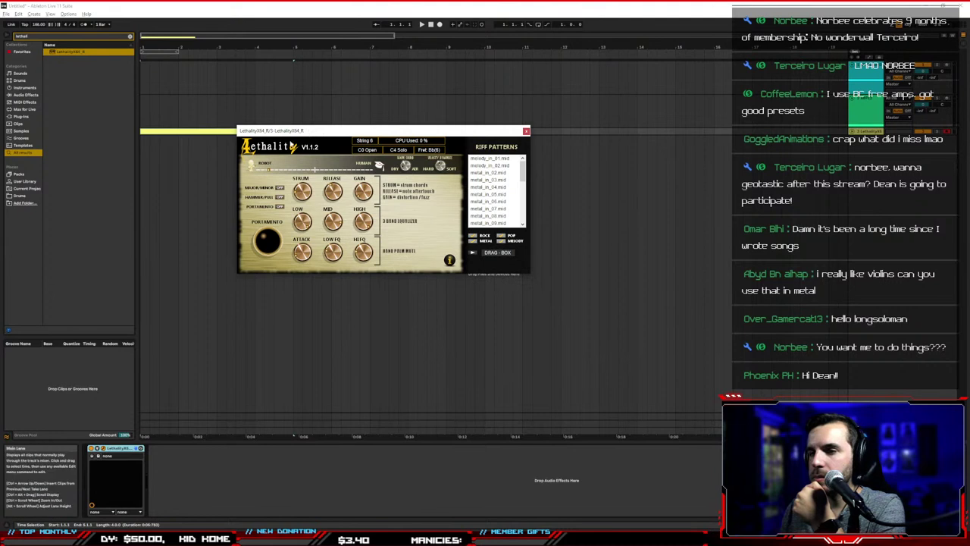
double_click(203, 132)
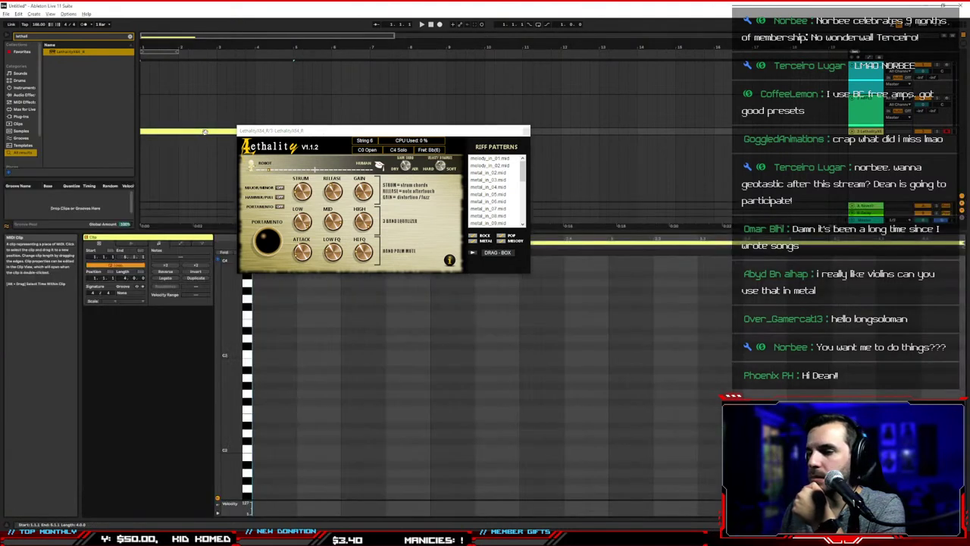
drag(314, 133, 398, 106)
scroll(331, 406, down, 2)
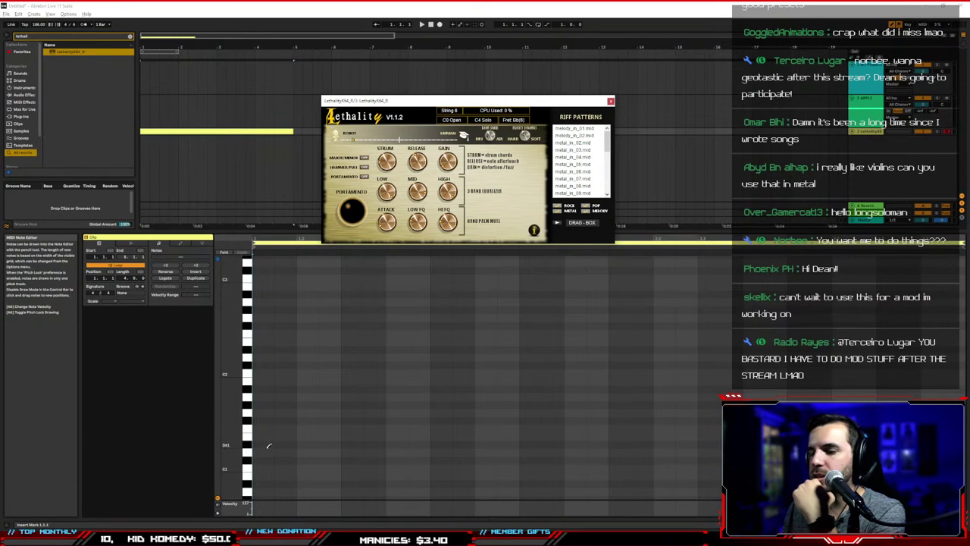
Try to fold the guitar clip's note editor to the notes of a scale
click(237, 254)
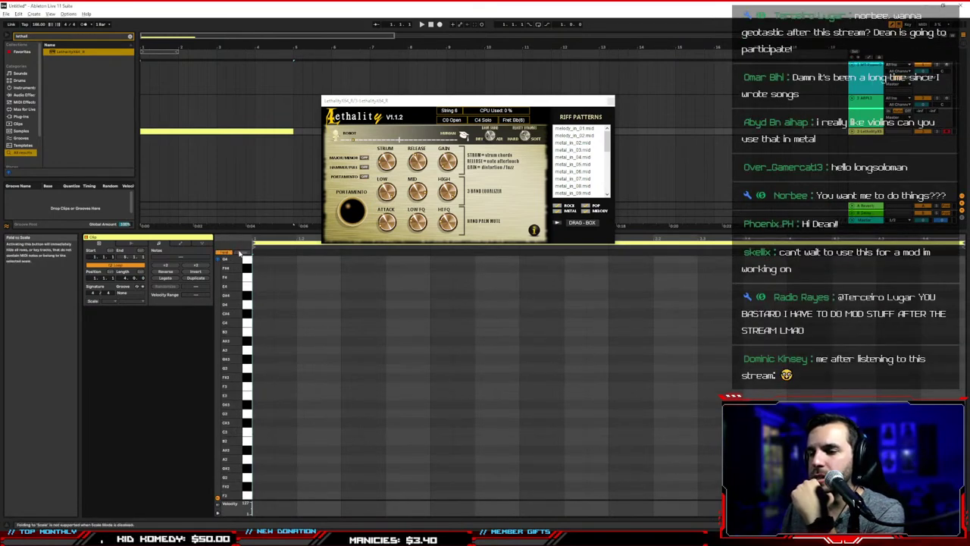
right_click(238, 254)
click(238, 255)
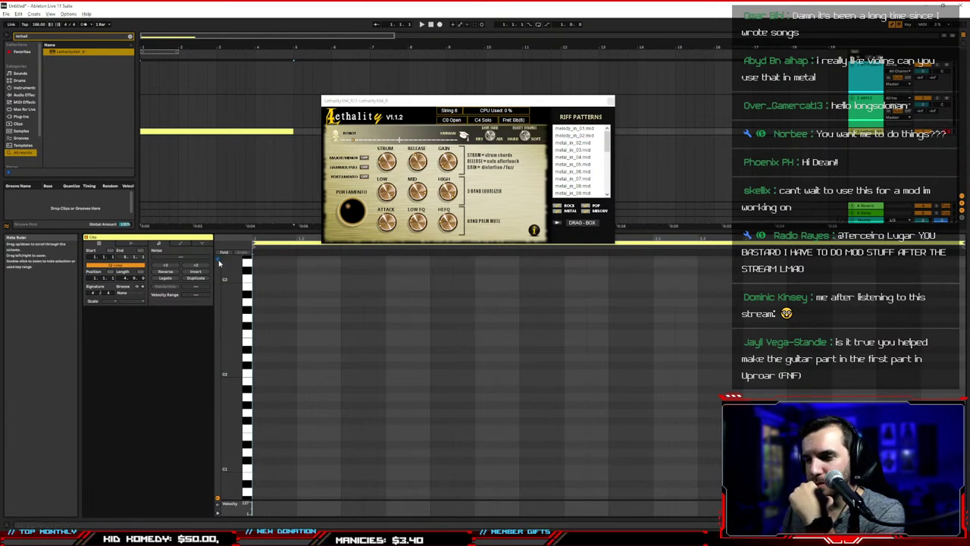
click(230, 256)
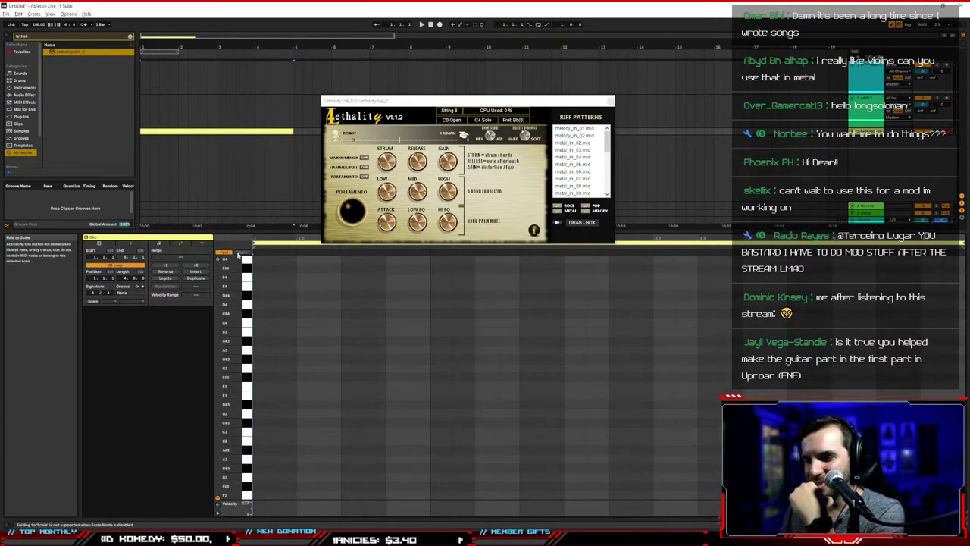
click(227, 254)
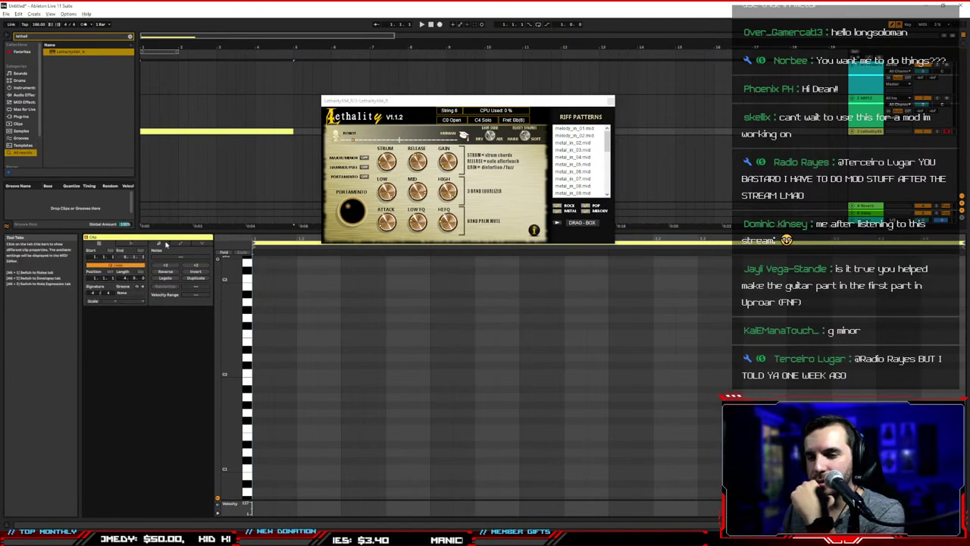
Turn on the guitar clip's scale, set it to D Minor and preview the note editor folded to scale before unfolding it
click(93, 302)
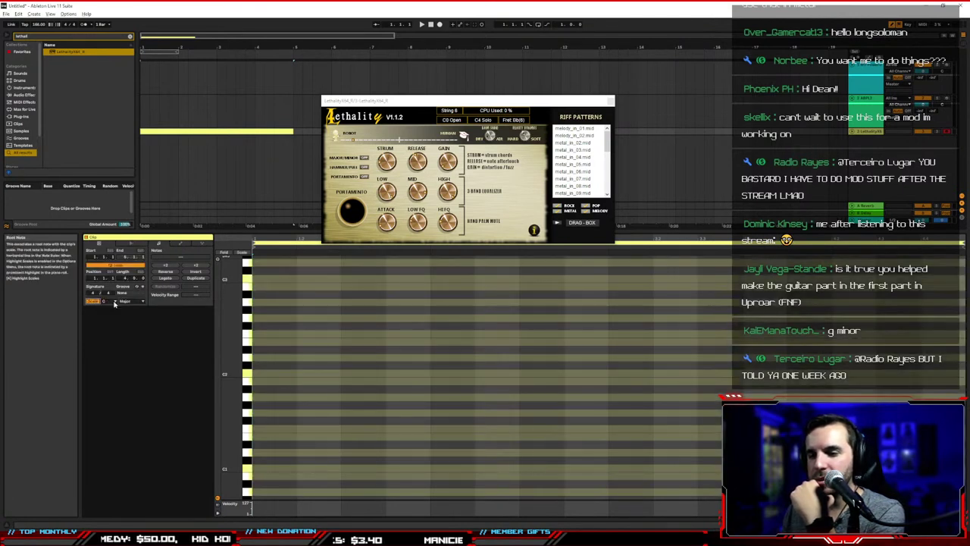
click(114, 303)
click(112, 319)
click(135, 302)
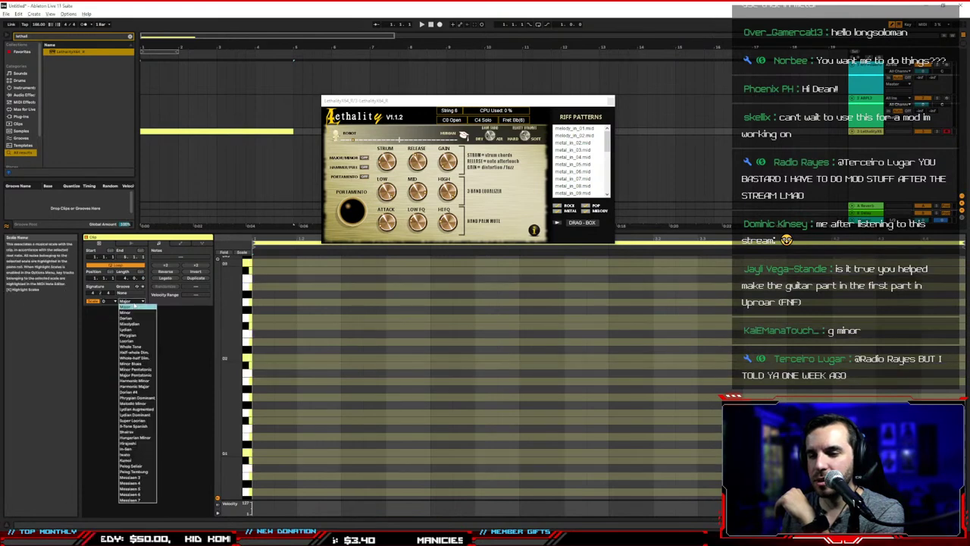
click(127, 312)
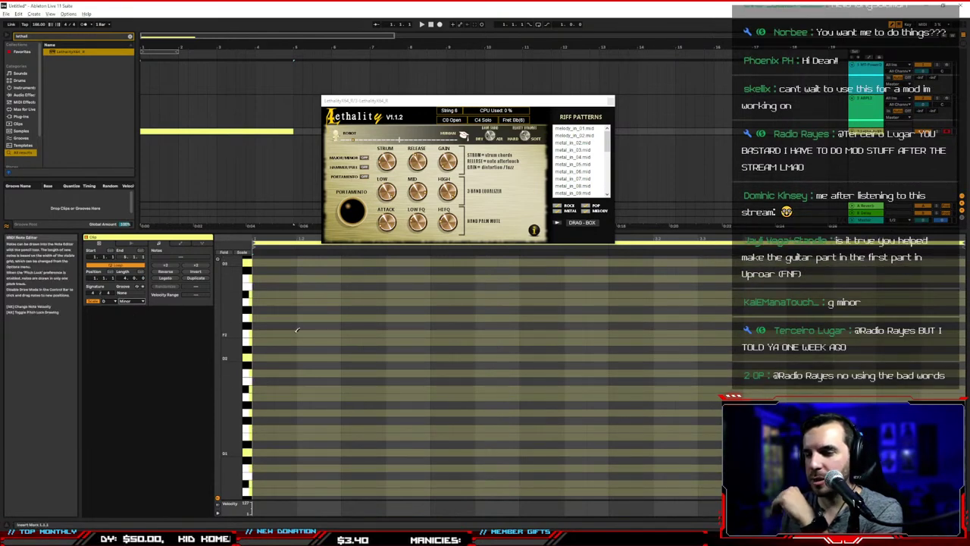
click(242, 253)
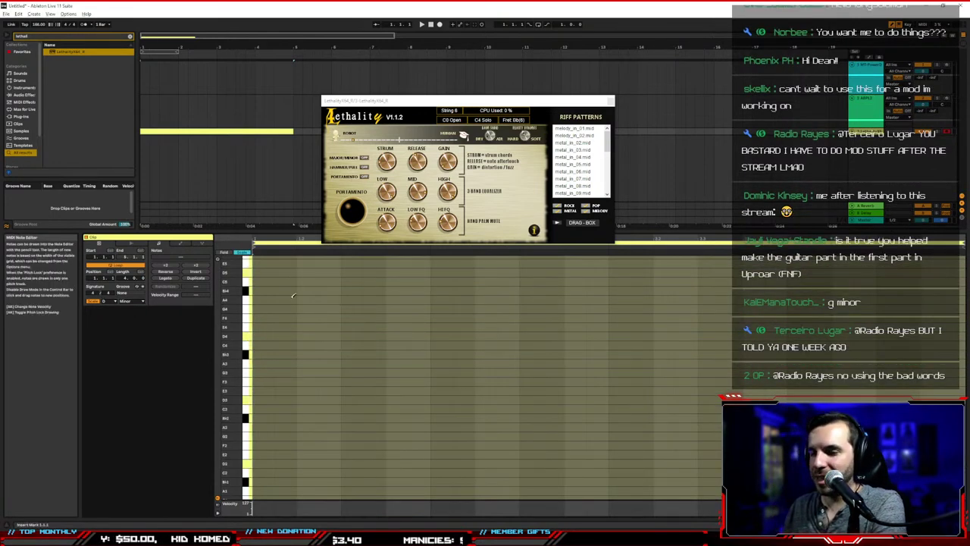
click(242, 252)
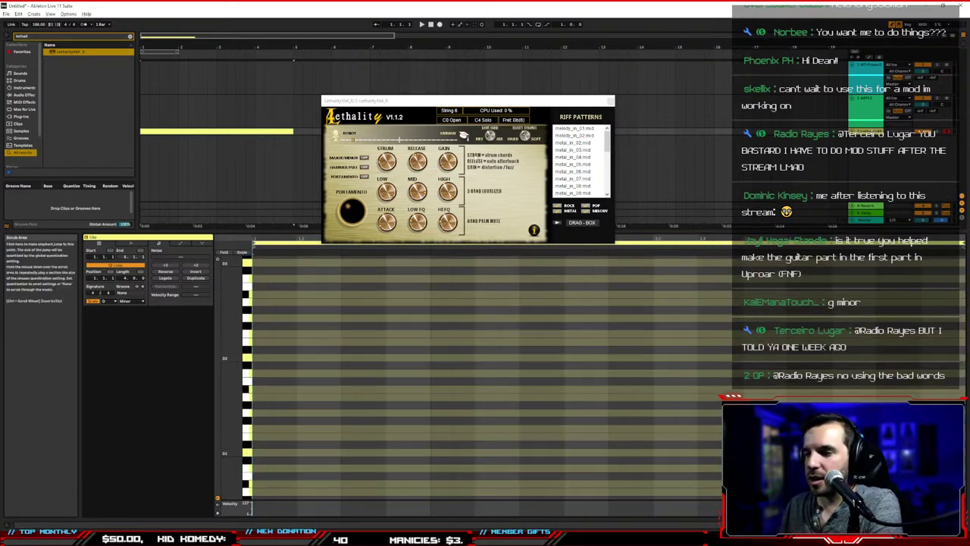
Move the Lethality plug-in window up, clear of the guitar clip's note editor
drag(469, 99, 502, 49)
scroll(302, 446, up, 2)
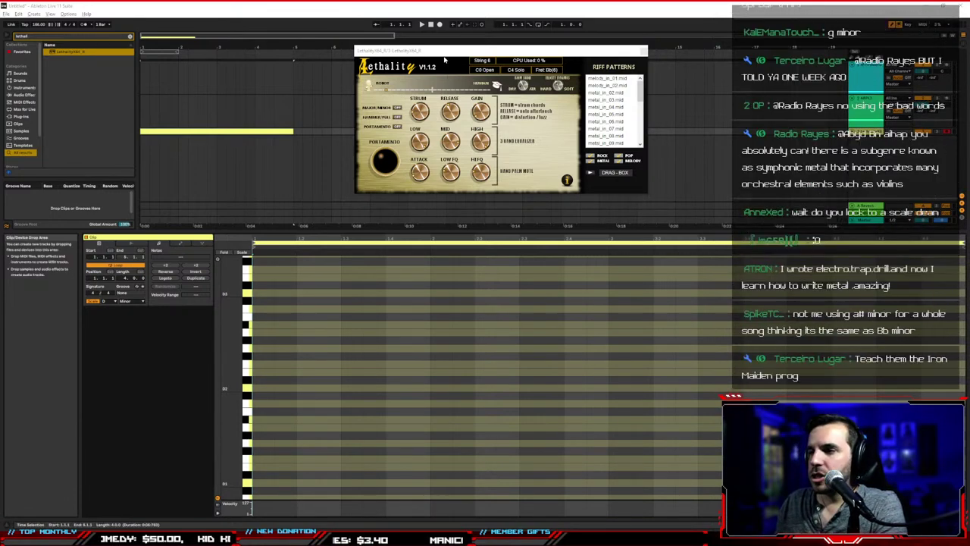
drag(446, 54, 454, 50)
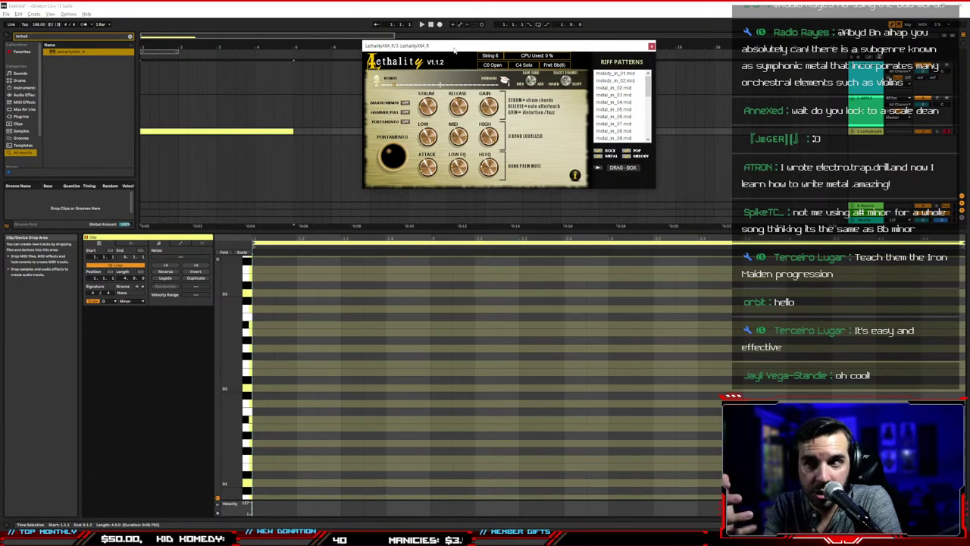
Switch to Spotify, play "Crazy - Remastered" from its beginning through the first minute and pause it
click(379, 538)
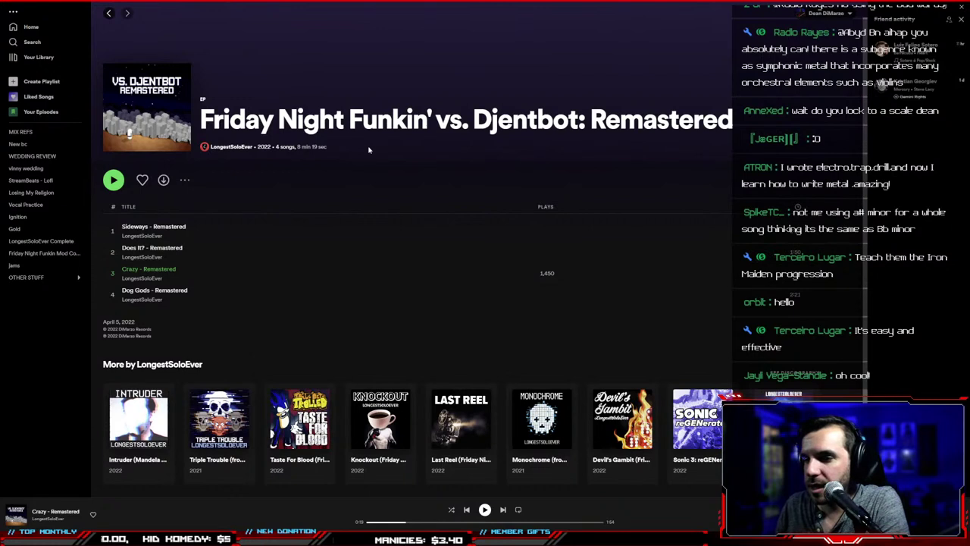
drag(414, 522, 365, 523)
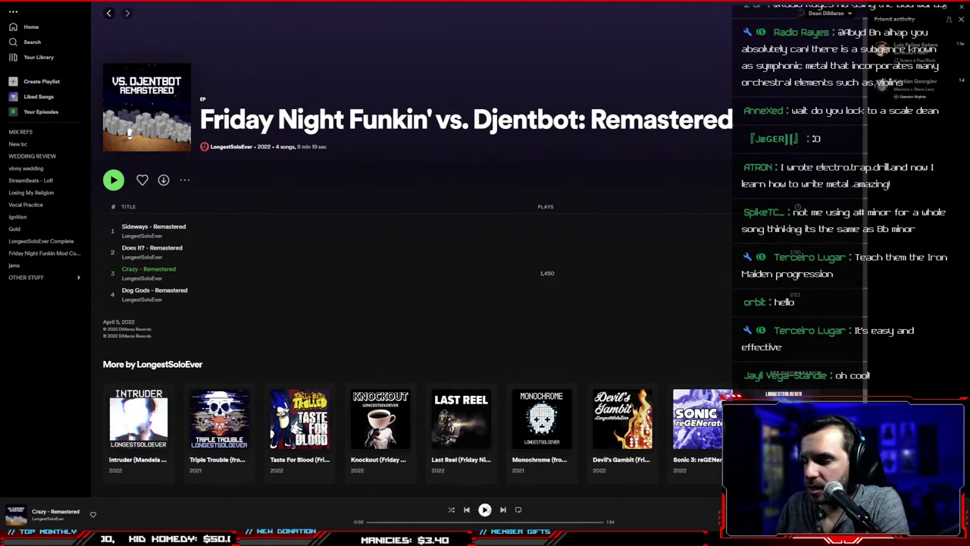
click(485, 511)
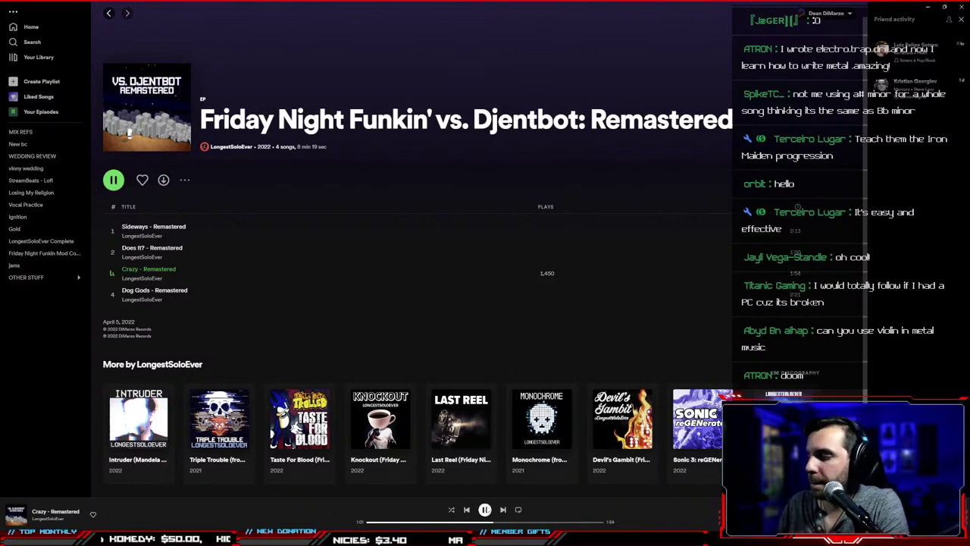
click(484, 510)
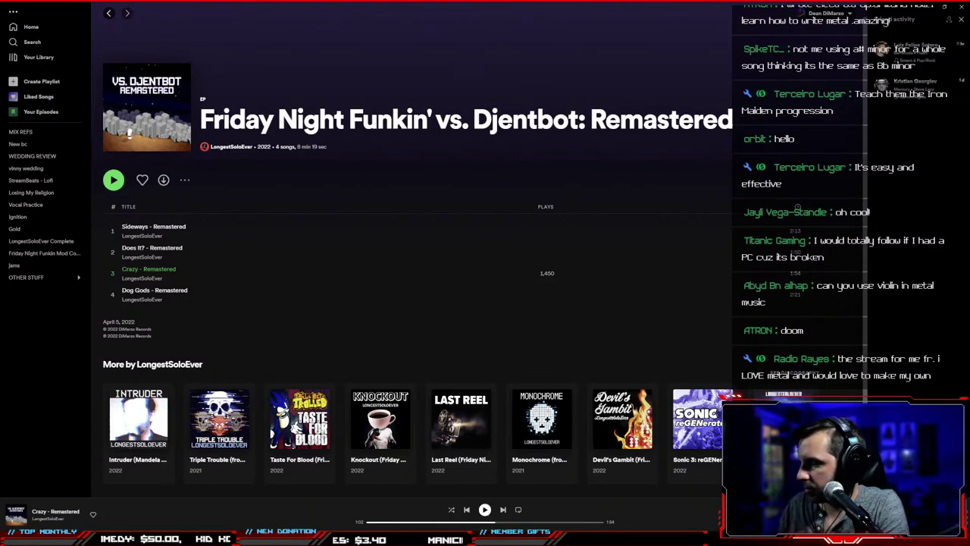
key(super+a)
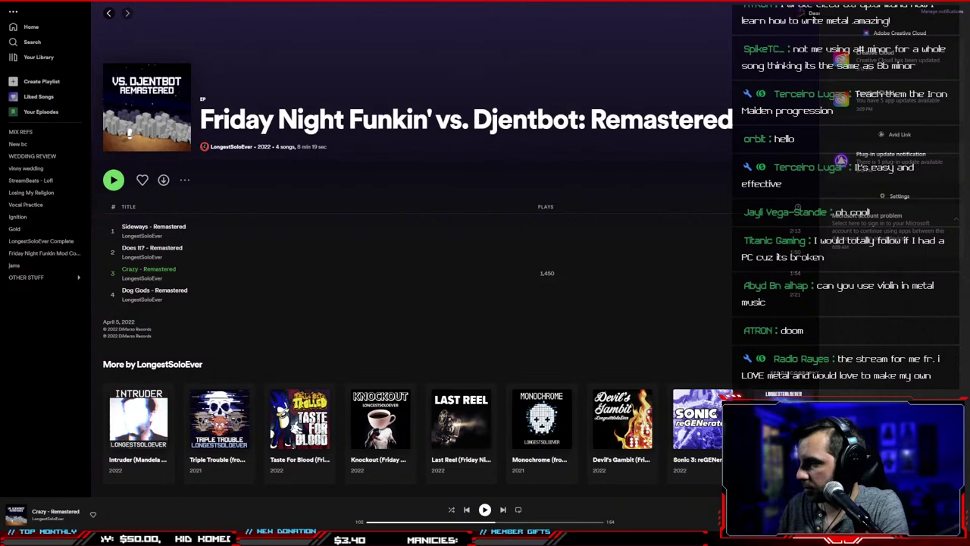
click(717, 326)
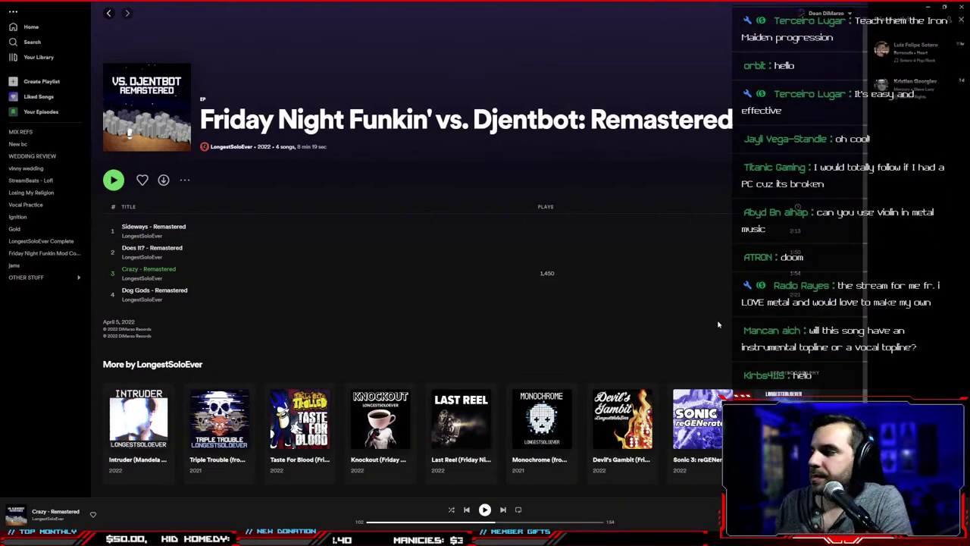
Switch from Spotify back to the guitar clip's note editor in Ableton Live
click(928, 7)
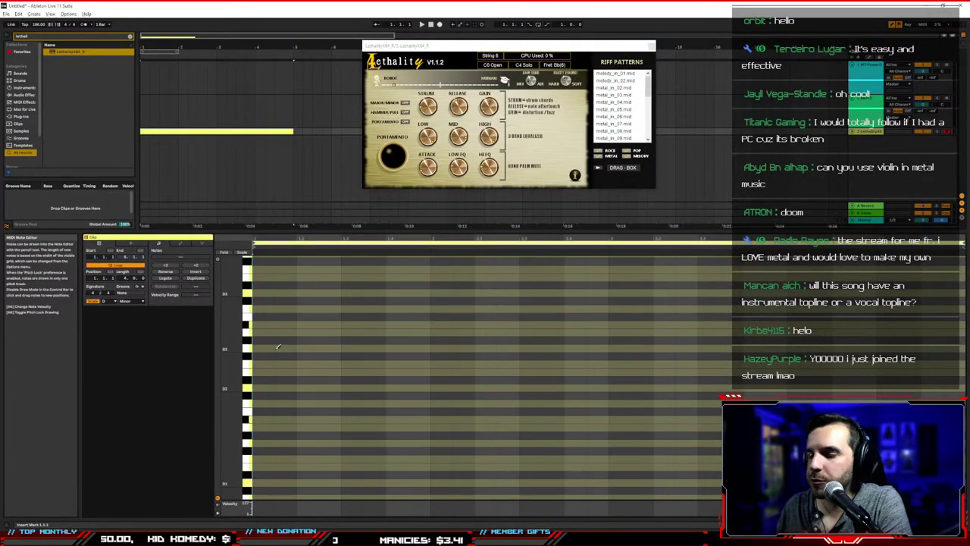
double_click(266, 388)
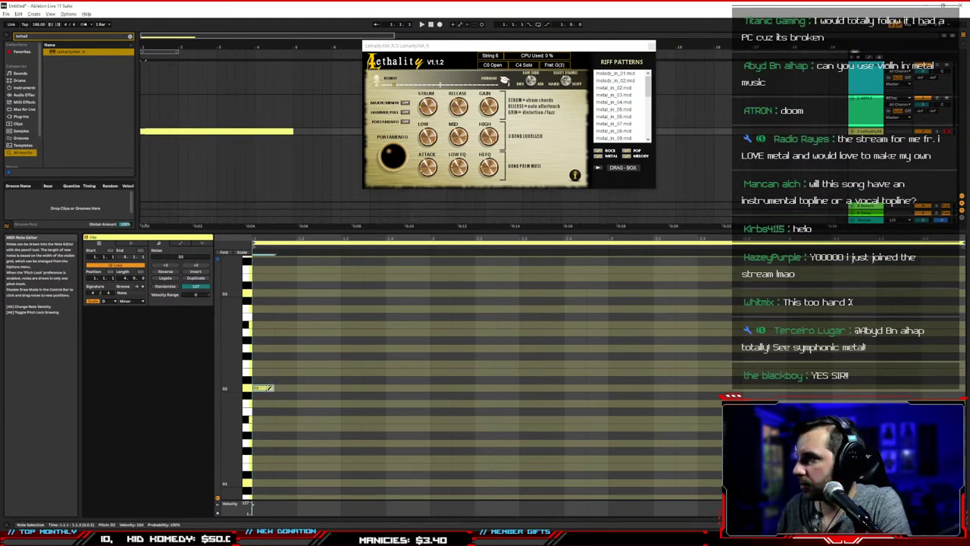
click(269, 389)
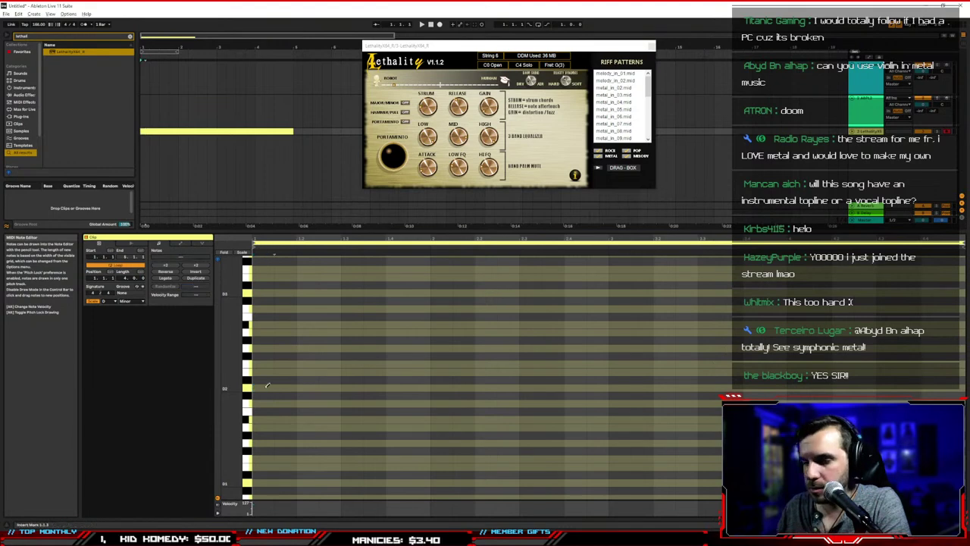
click(266, 294)
click(287, 270)
drag(286, 270, 286, 277)
click(306, 269)
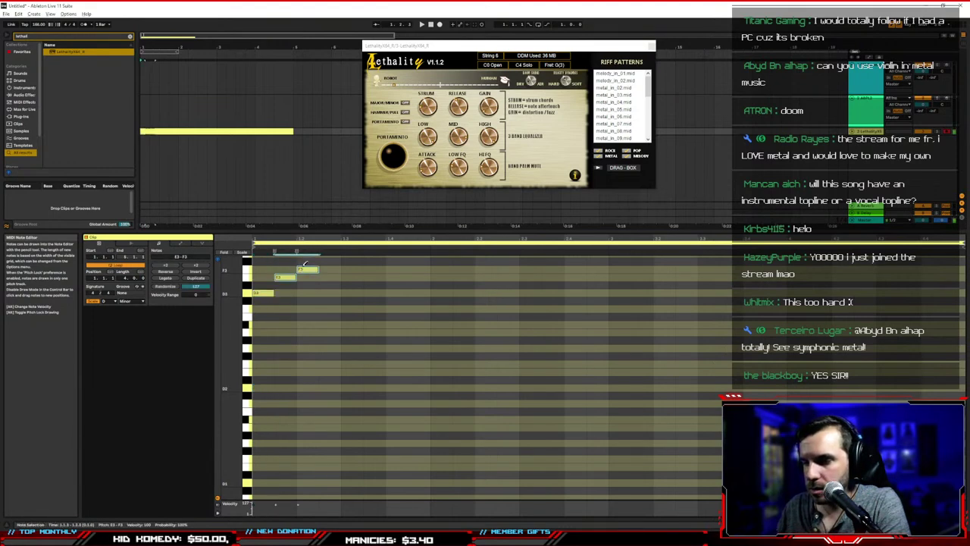
scroll(303, 289, up, 3)
key(b)
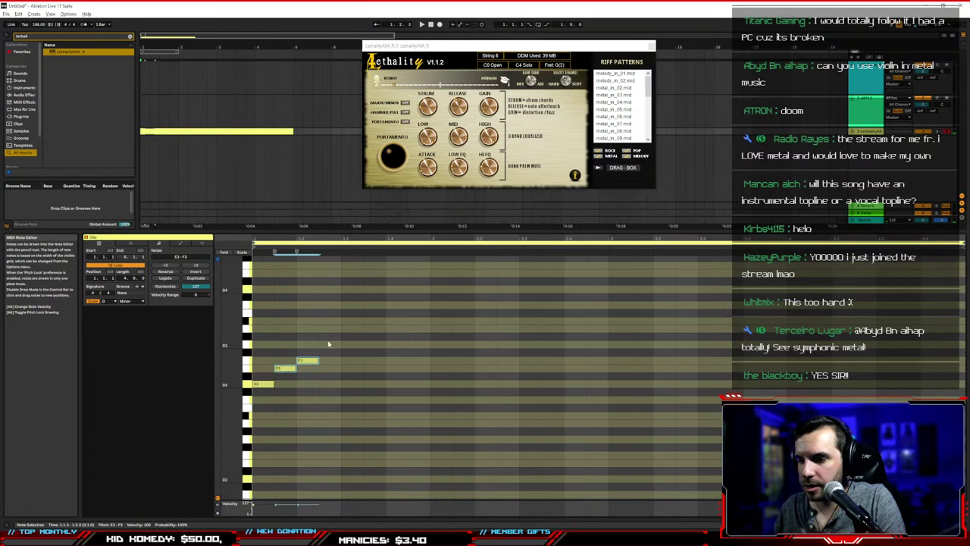
drag(329, 341, 258, 397)
key(Delete)
key(b)
Draw three consecutive D4 notes from the start of the guitar clip, followed directly by an F4 note
scroll(286, 383, up, 2)
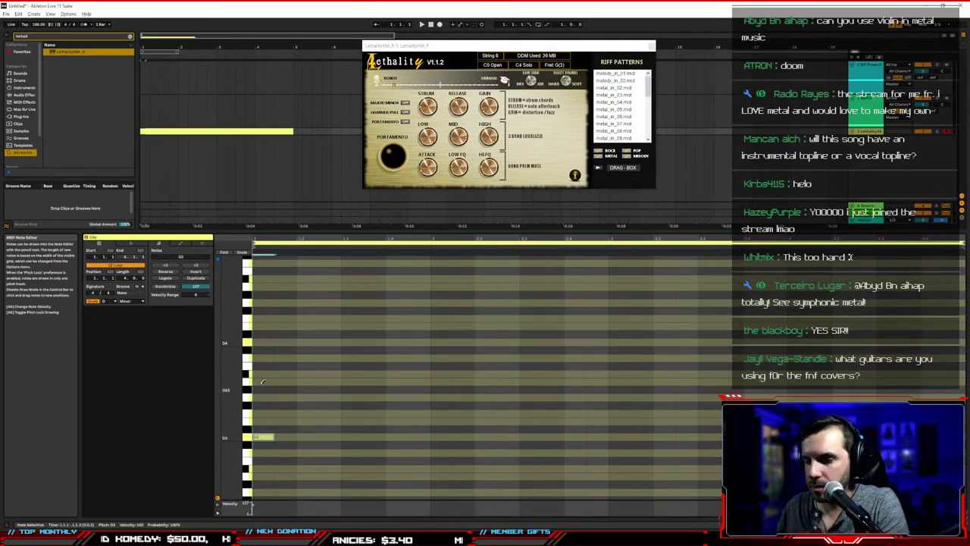
click(260, 342)
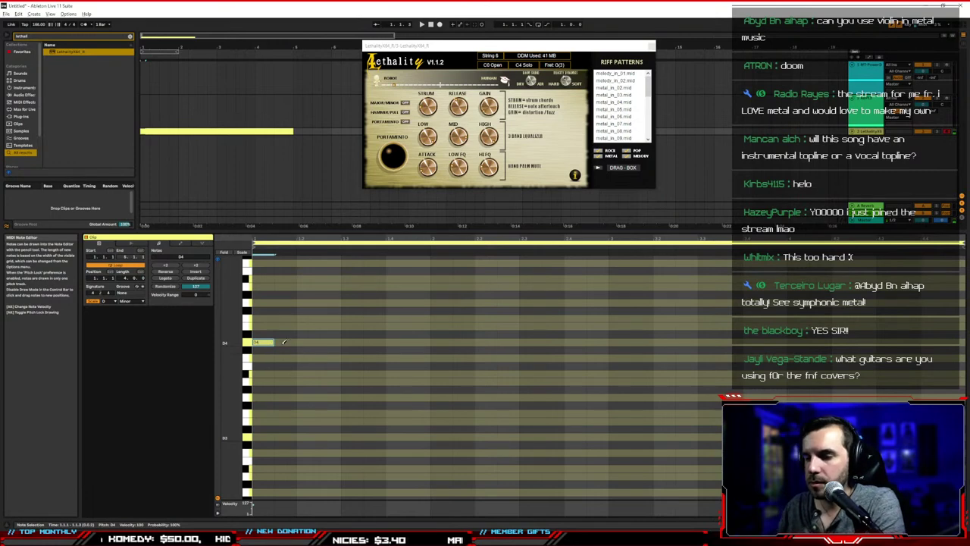
click(287, 341)
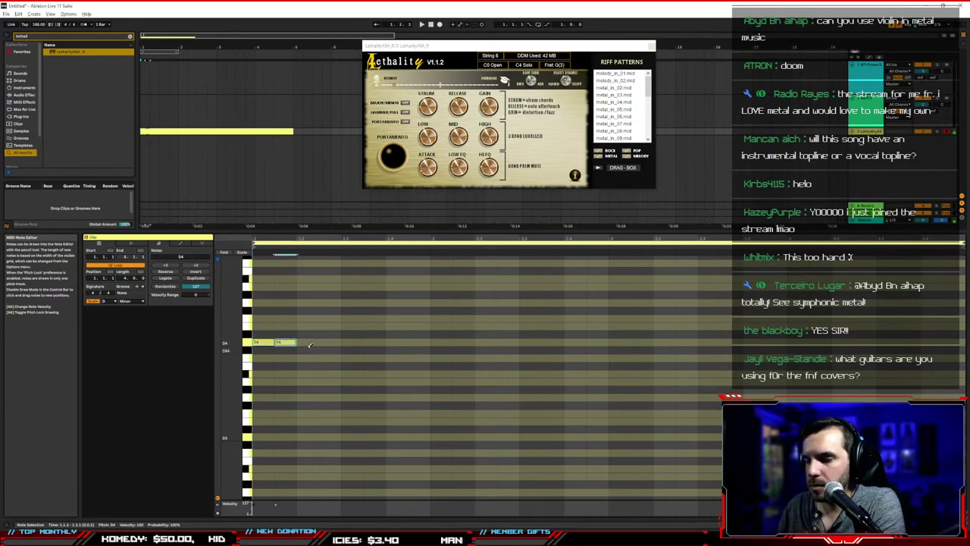
click(312, 342)
click(330, 317)
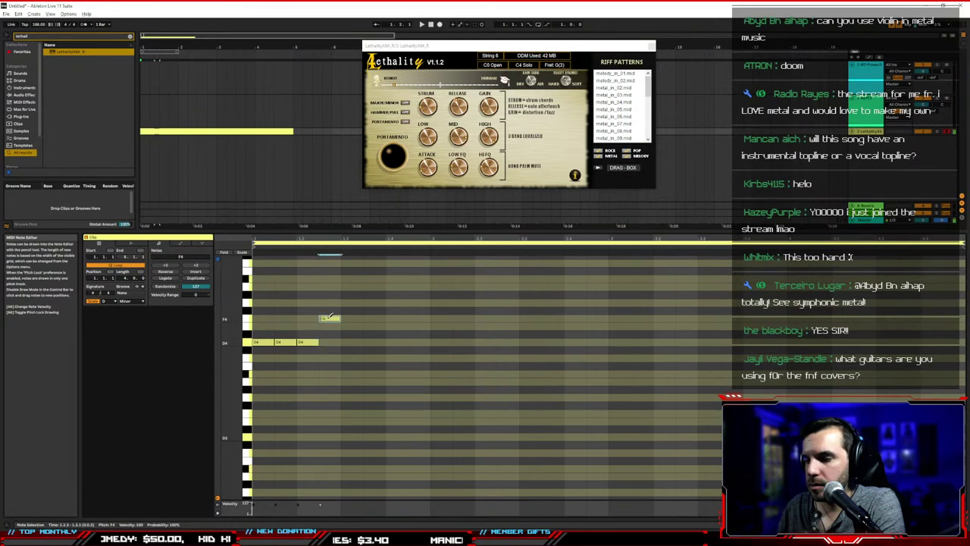
Continue the riff with D4, C4 and D4 notes after a gap, and D4, C4 and G3 notes after another gap
click(374, 342)
click(396, 358)
click(414, 342)
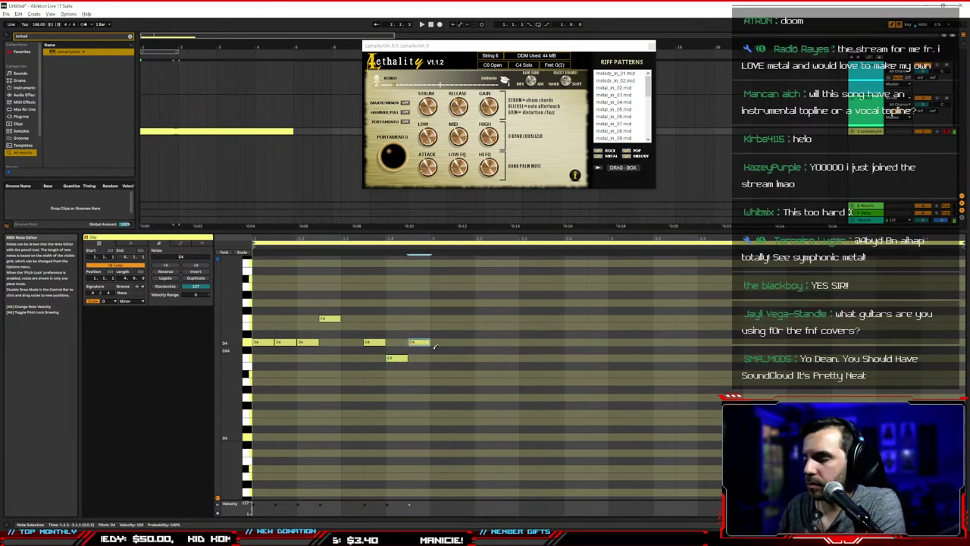
click(457, 342)
click(483, 357)
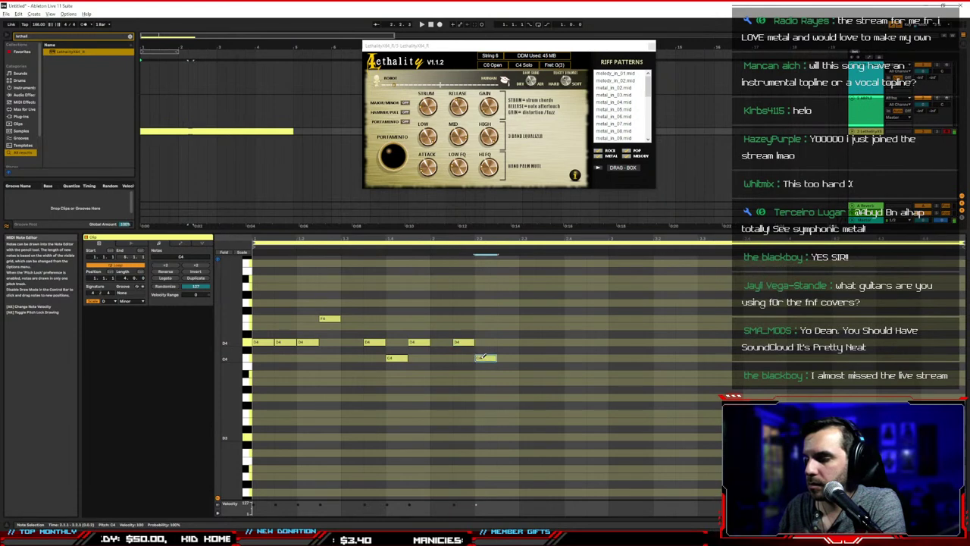
click(505, 396)
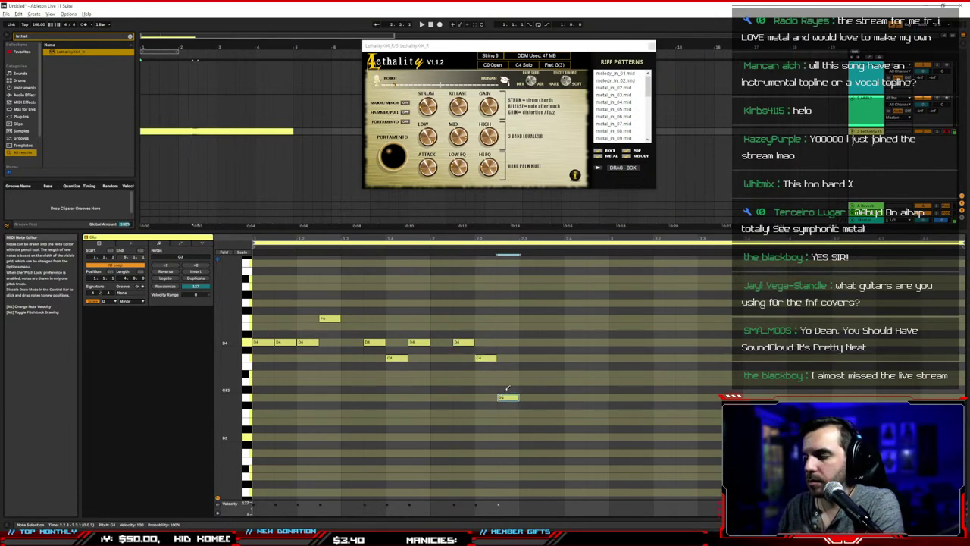
Finish the riff with four consecutive B♭3 notes after the G3 and play it back
drag(523, 373, 597, 374)
key(space)
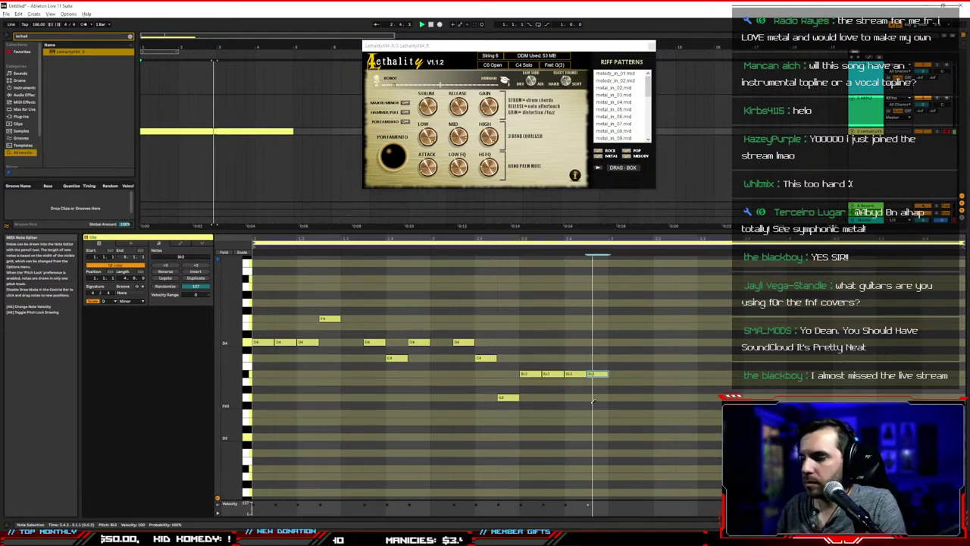
key(space)
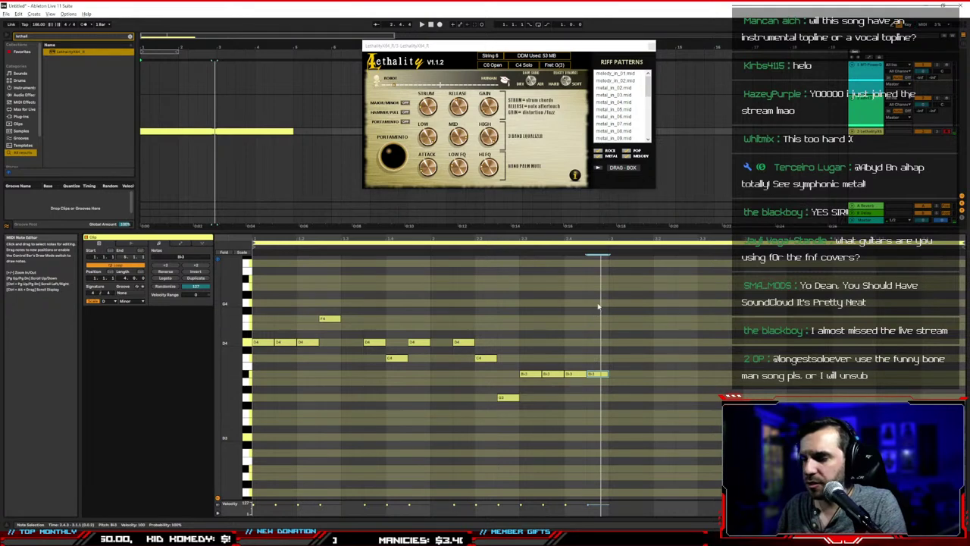
Duplicate the whole riff phrase directly after the original and play the clip
drag(598, 306, 319, 410)
key(ctrl+d)
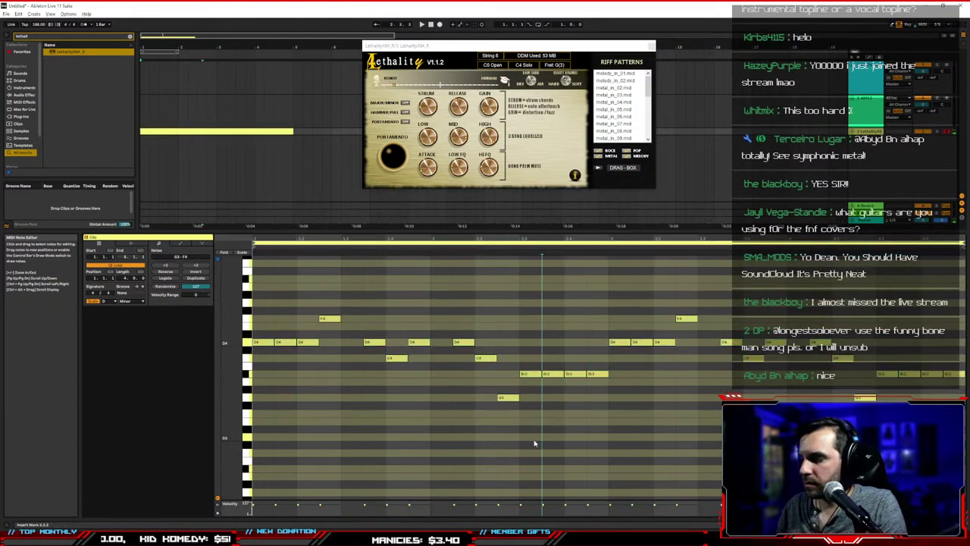
click(535, 441)
key(space)
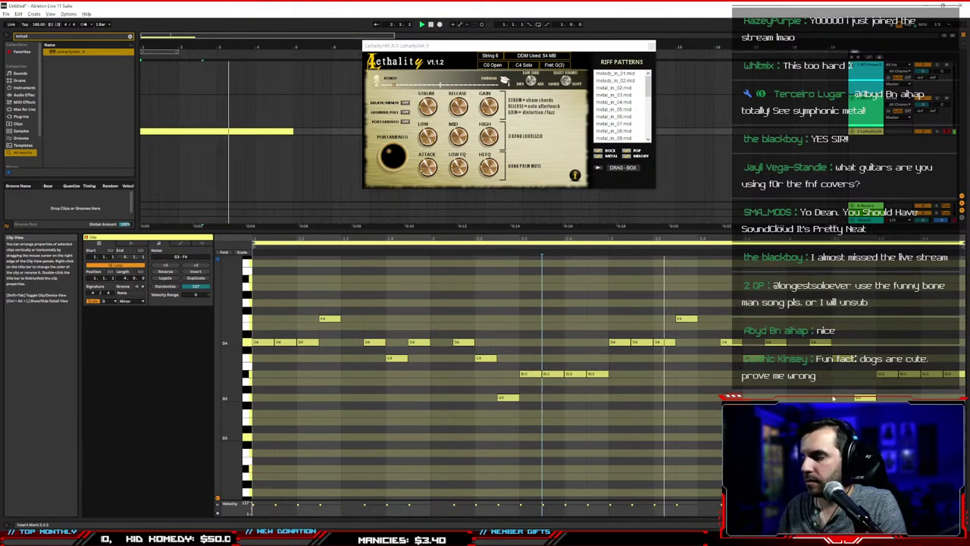
Lower the closing B♭3 notes of the repeated phrase, placing the first on A3 and the second on G3
drag(881, 353, 967, 389)
key(Down)
drag(911, 381, 932, 413)
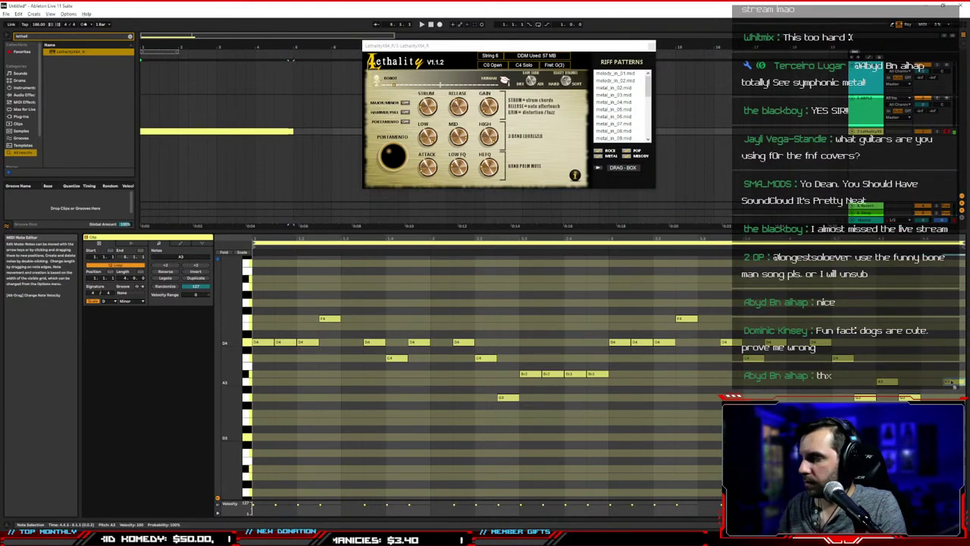
Raise the last two B♭3 notes of the first phrase to C4 and play the riff
click(598, 375)
shift+click(581, 376)
key(Up)
key(Up)
click(581, 384)
key(space)
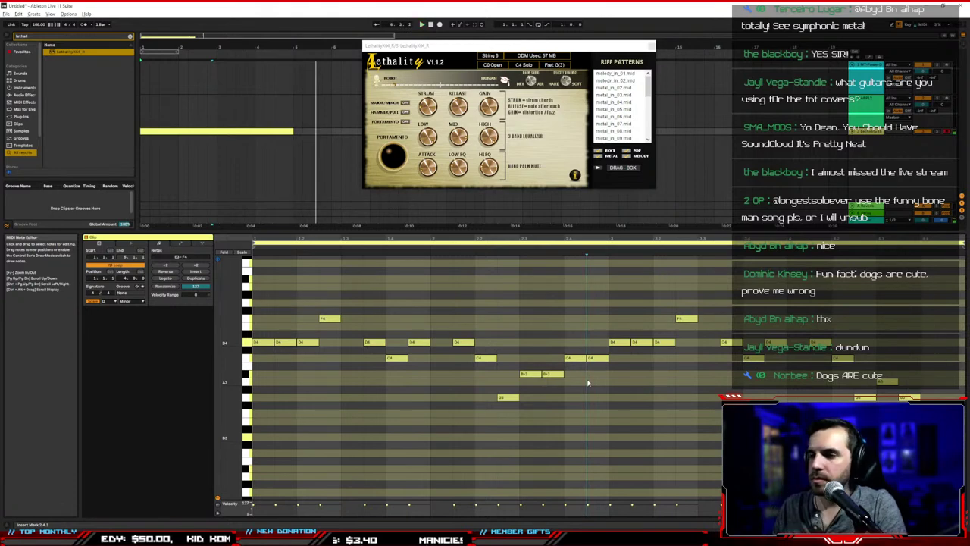
Play the four-bar guitar clip in a loop and move the Lethality window further from the arrangement's clip
key(space)
key(space)
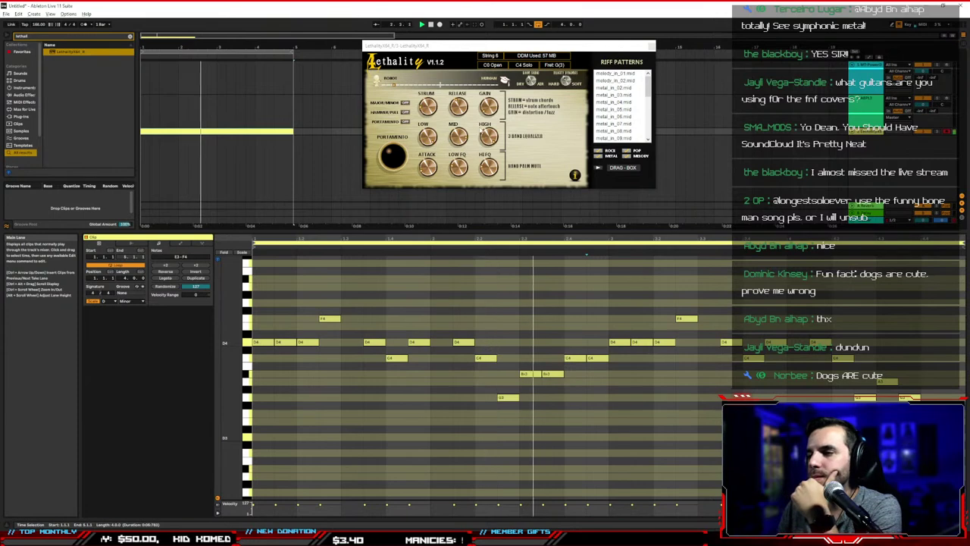
drag(468, 48, 515, 67)
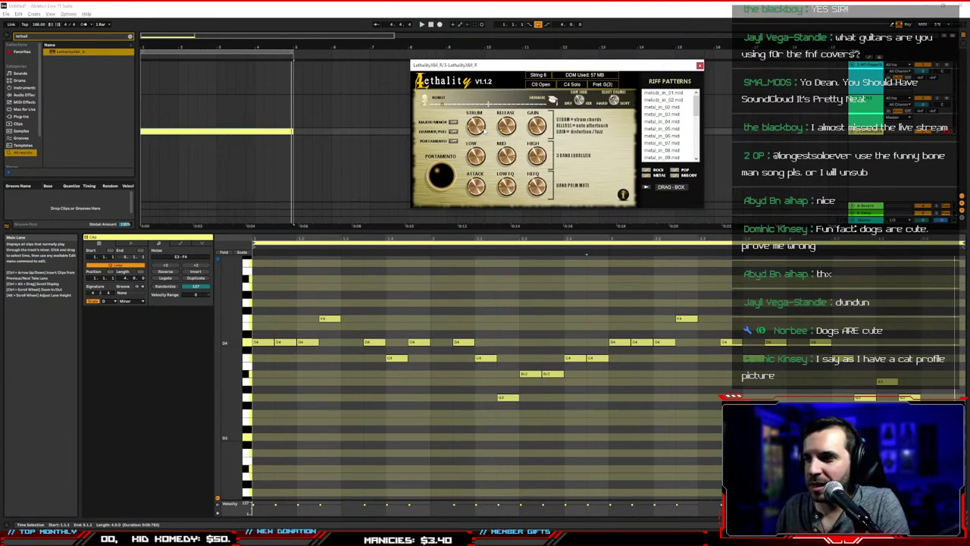
Search the browser for "guitar rig" and add Guitar Rig 5 to the guitar track after Lethality
click(130, 36)
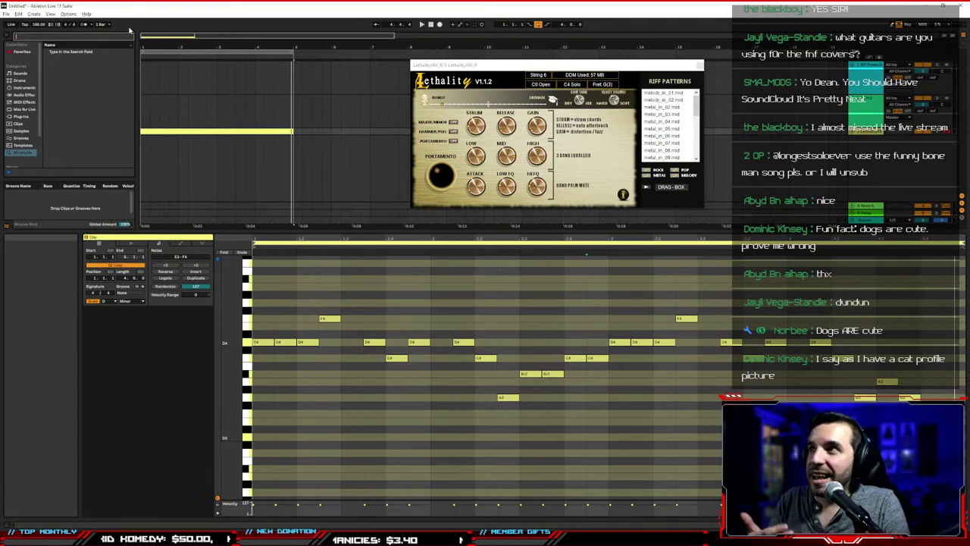
text(guitar)
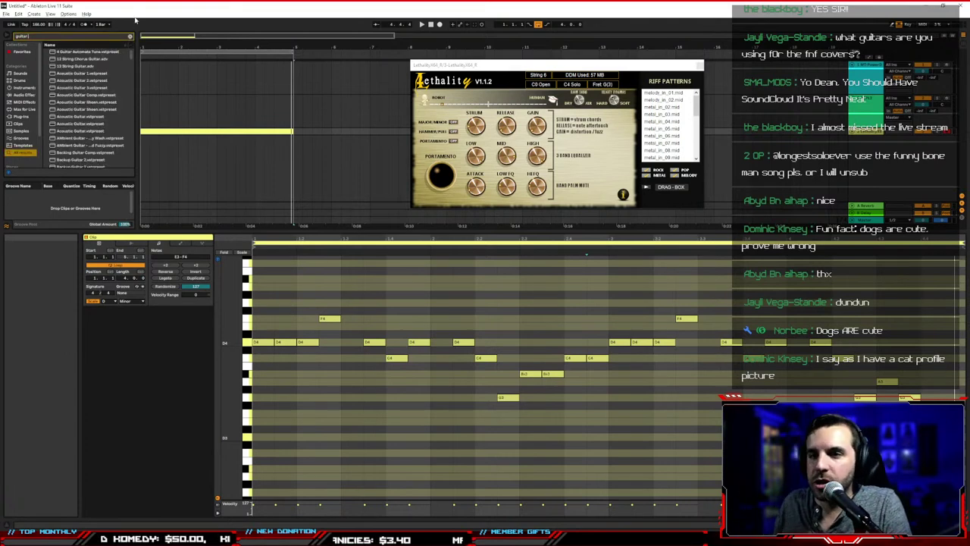
text( rig)
click(64, 51)
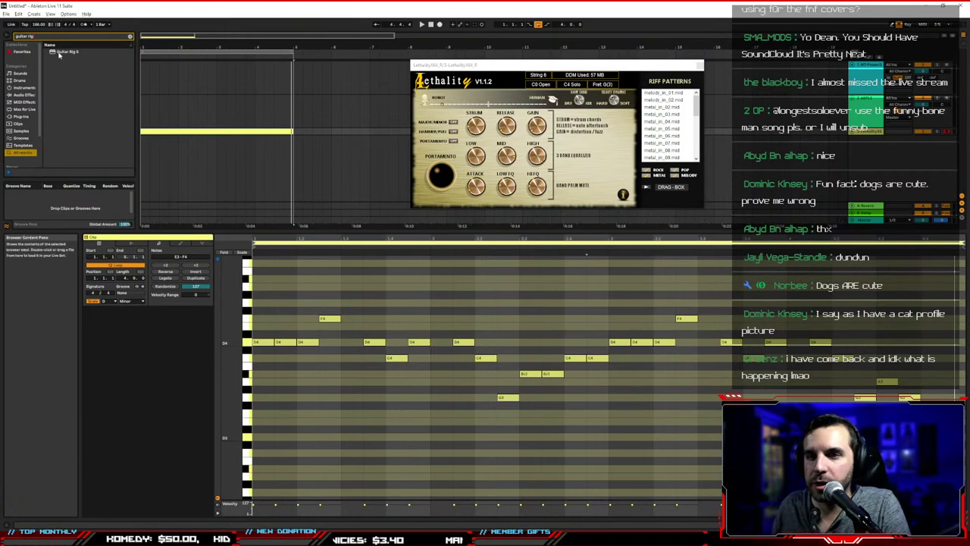
drag(298, 131, 298, 130)
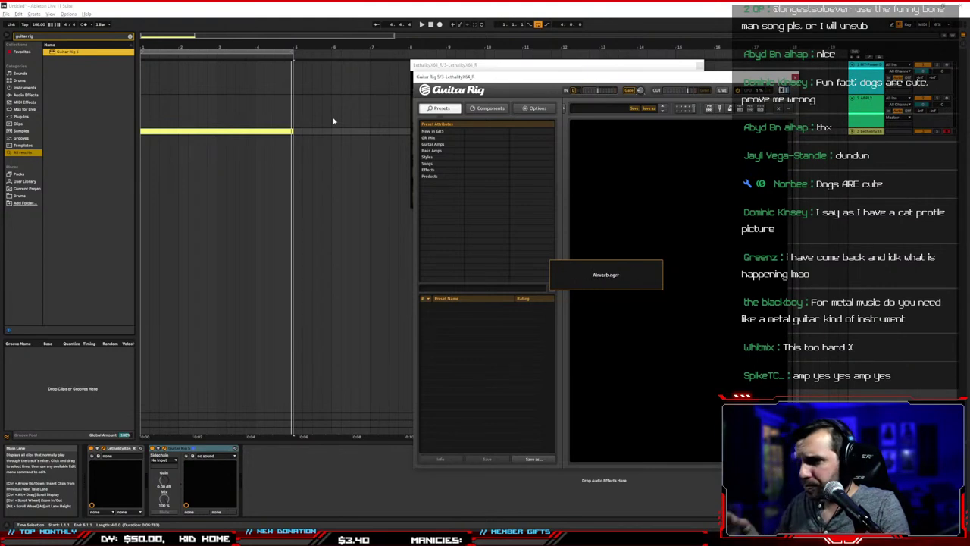
Load the Jump amplifier from Guitar Rig's components into the rack and play the riff through it
click(487, 108)
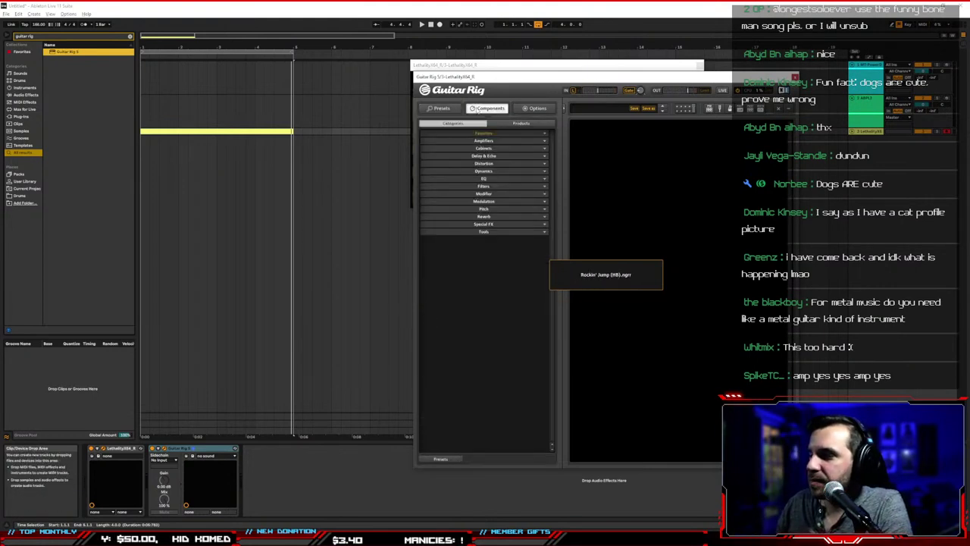
click(479, 140)
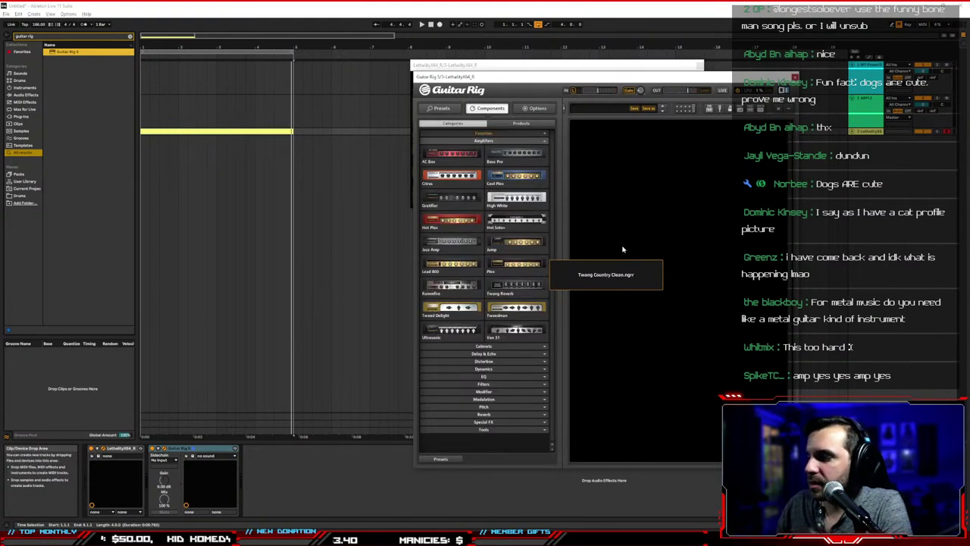
click(498, 244)
drag(499, 244, 635, 184)
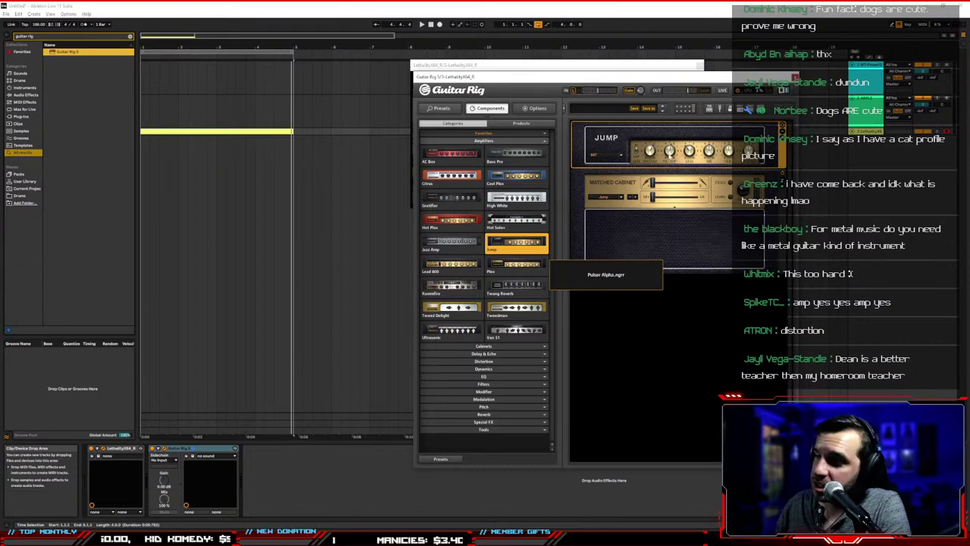
key(space)
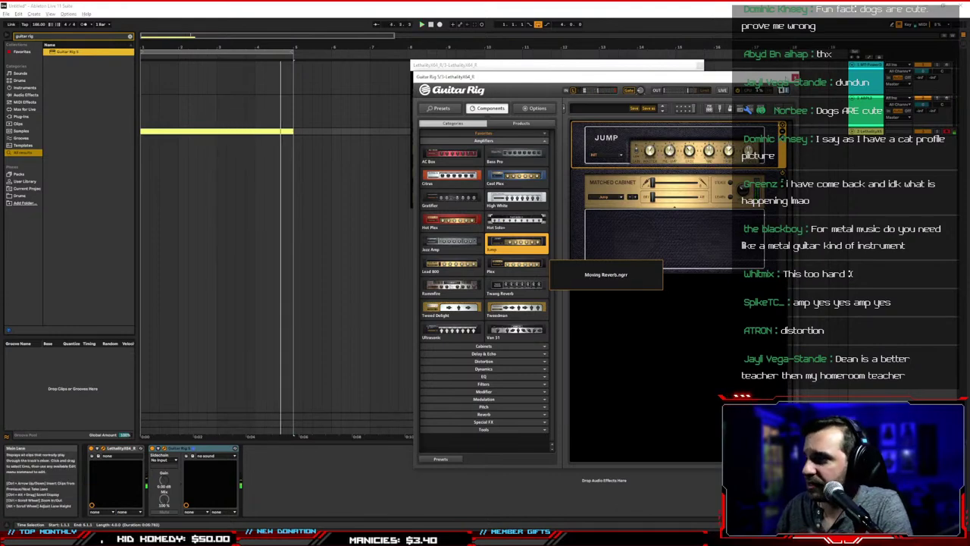
Close the Guitar Rig and Lethality windows and reopen the guitar clip's note editor
click(795, 78)
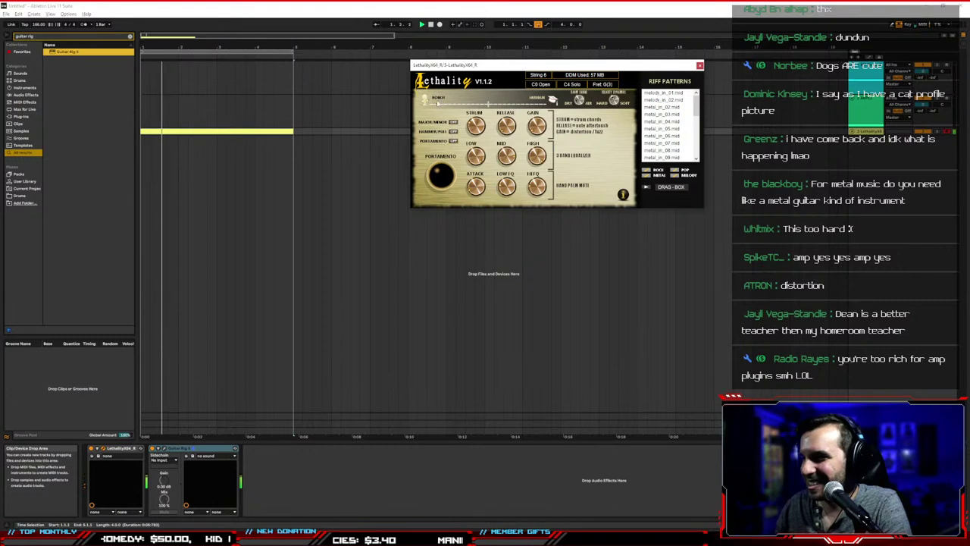
click(700, 66)
double_click(287, 130)
Raise the four closing notes of the repeated phrase by one octave
click(470, 316)
click(589, 321)
drag(908, 372, 965, 446)
key(shift+Up)
Transpose all notes in the guitar clip down three semitones and set the clip's scale root to B
click(707, 413)
key(ctrl+a)
key(Down)
key(Down)
key(Down)
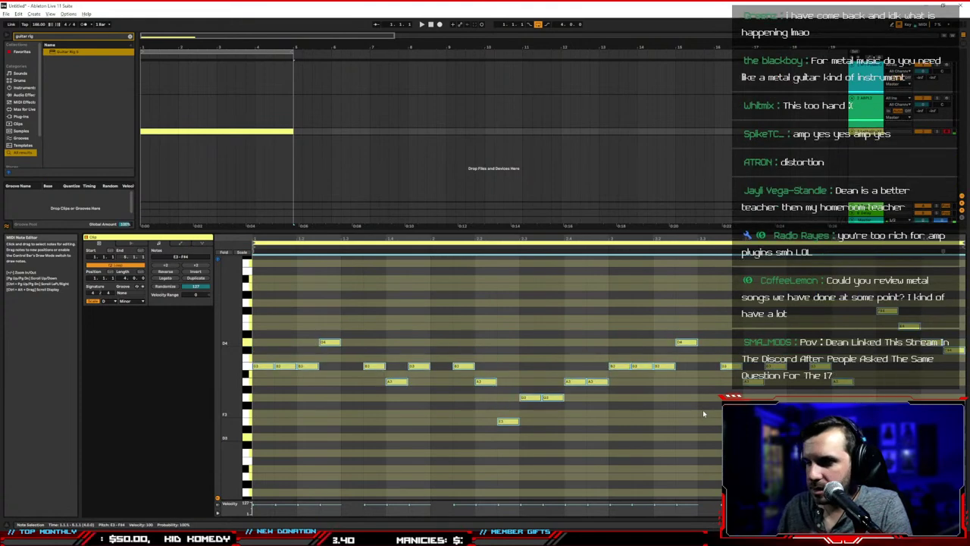
click(106, 301)
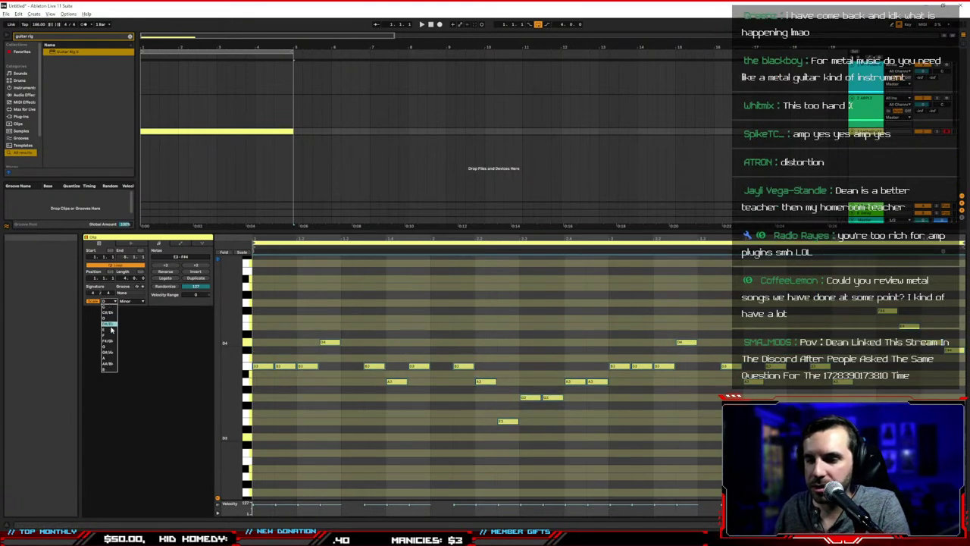
click(108, 368)
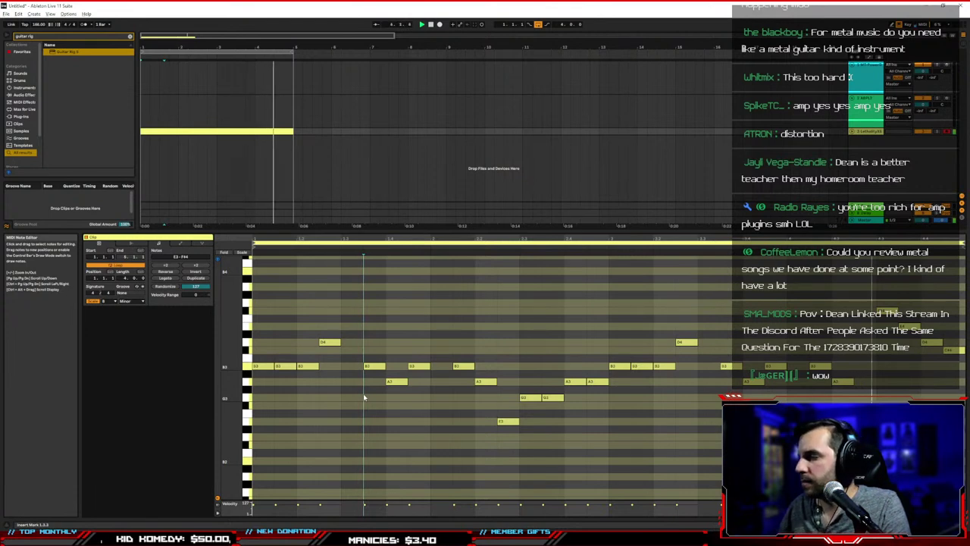
Stop the looped playback, audition the ending of the riff again and select the guitar clip in the arrangement
key(space)
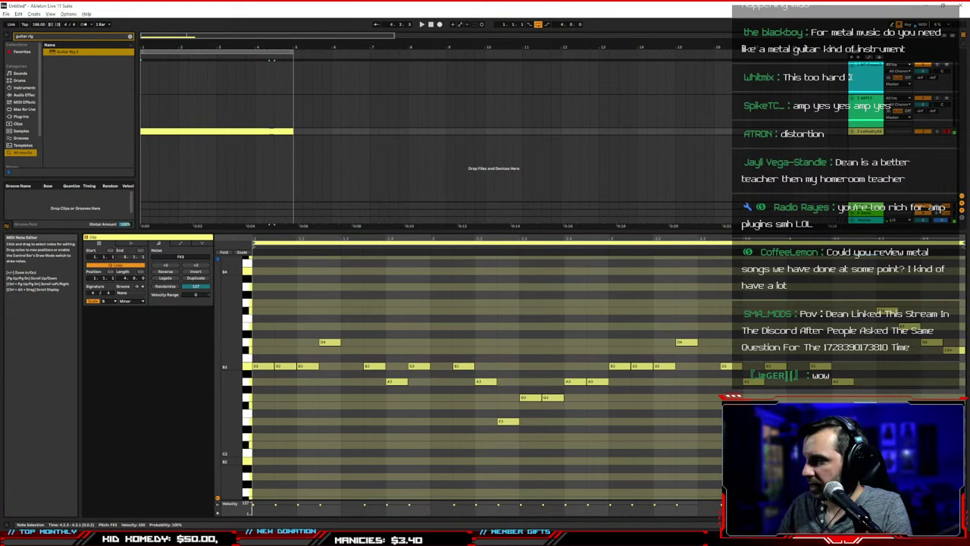
click(856, 450)
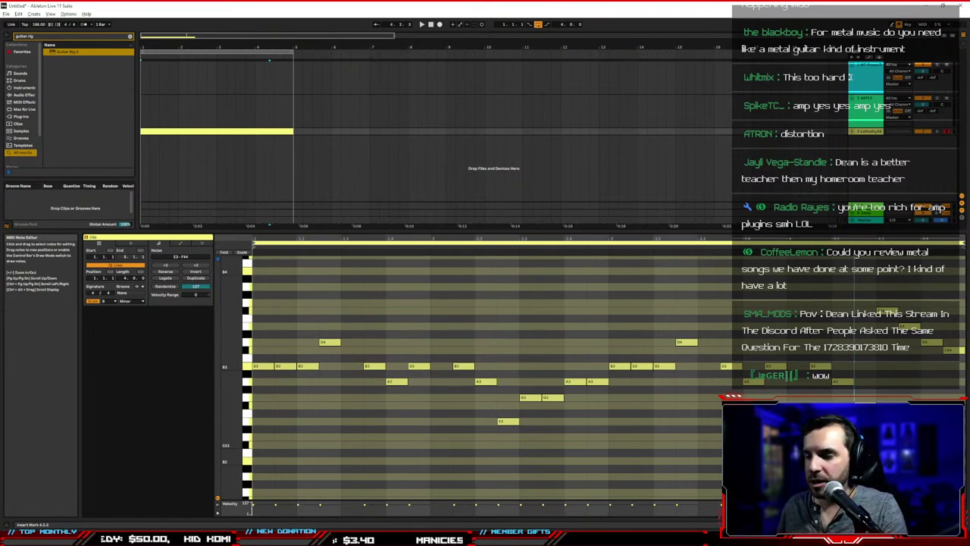
key(space)
click(207, 130)
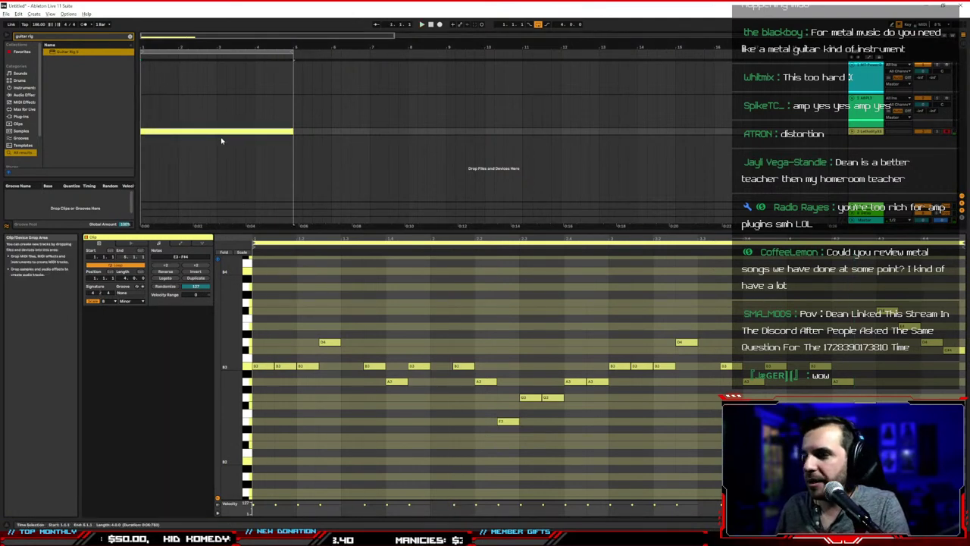
Copy the guitar clip and paste it at the start of the bass track, moving the bass plug-in window off the clips
right_click(226, 132)
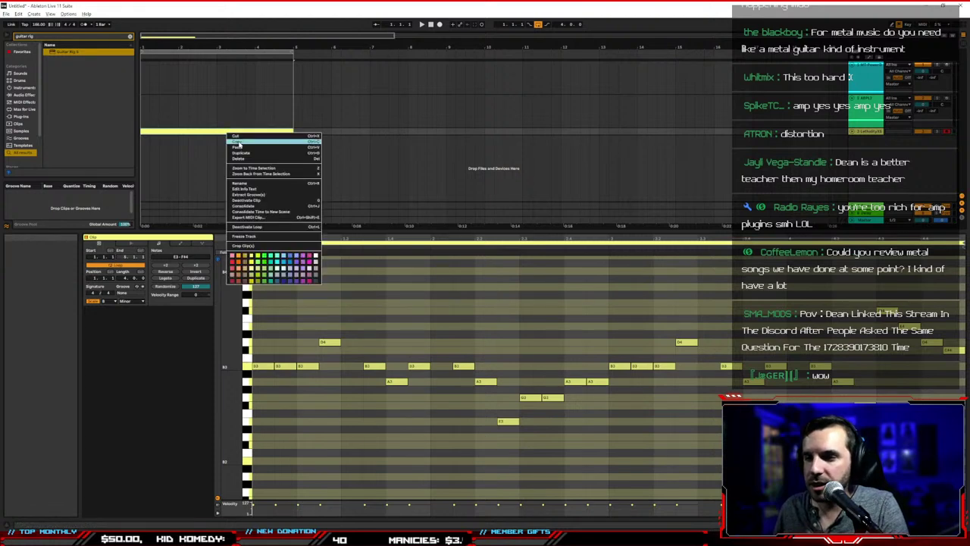
click(238, 144)
click(143, 119)
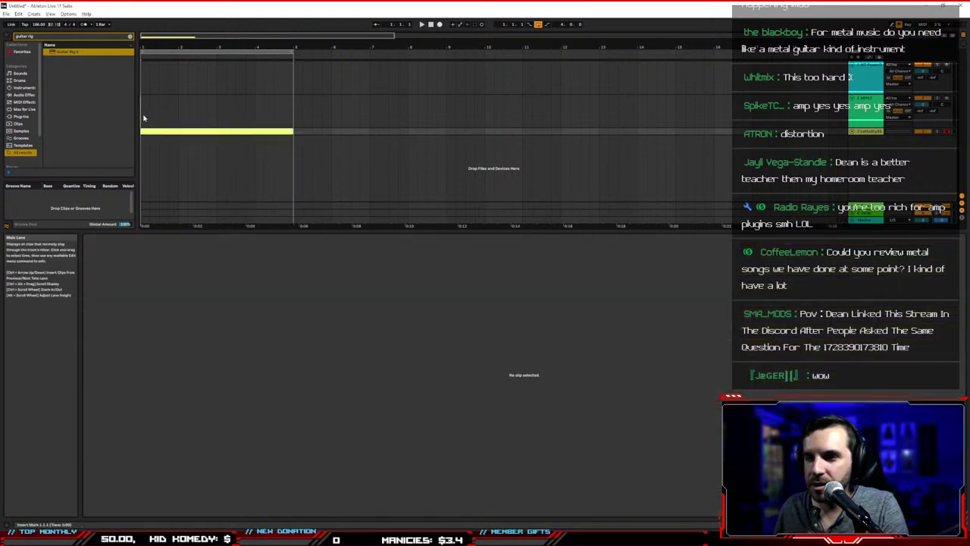
right_click(144, 119)
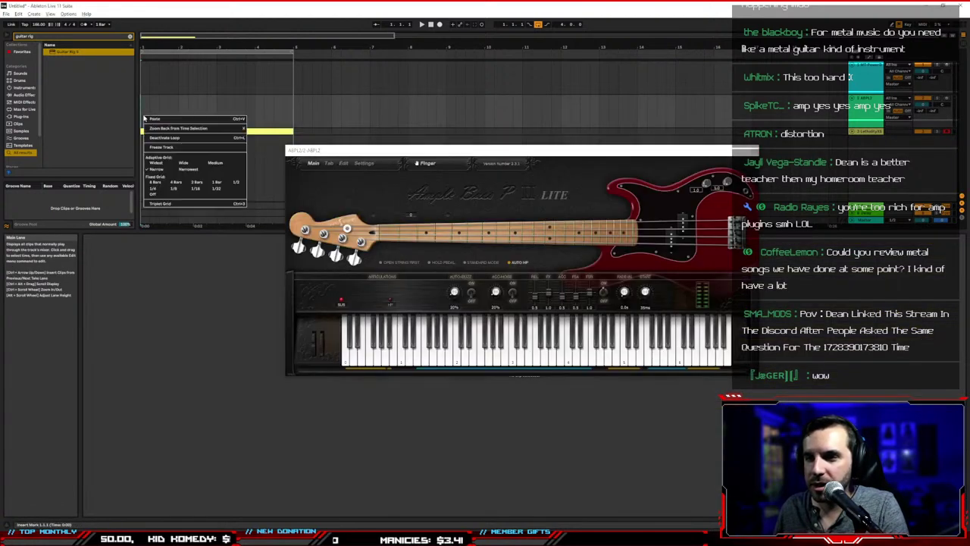
click(156, 119)
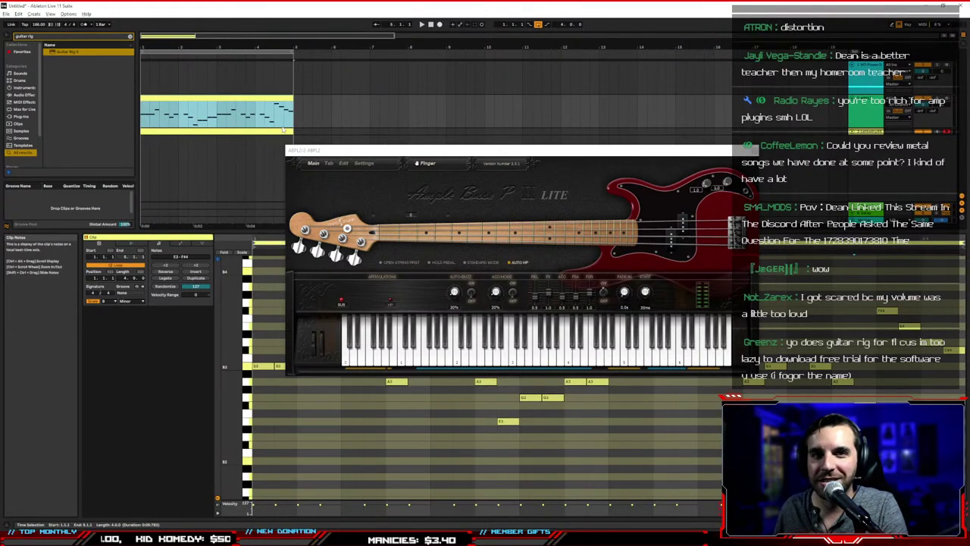
drag(691, 150, 750, 144)
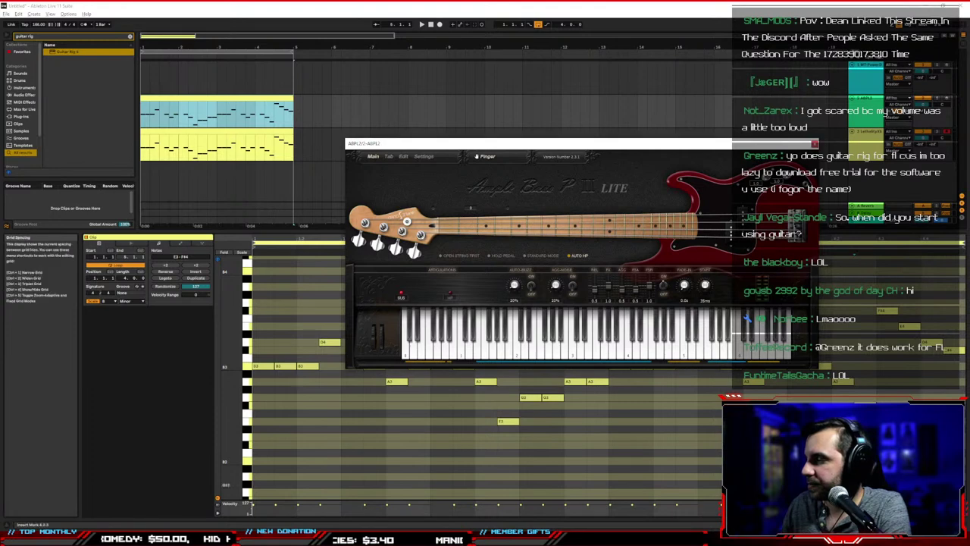
Start playback, solo the bass track and stop after auditioning the pasted part
drag(479, 153, 479, 142)
key(space)
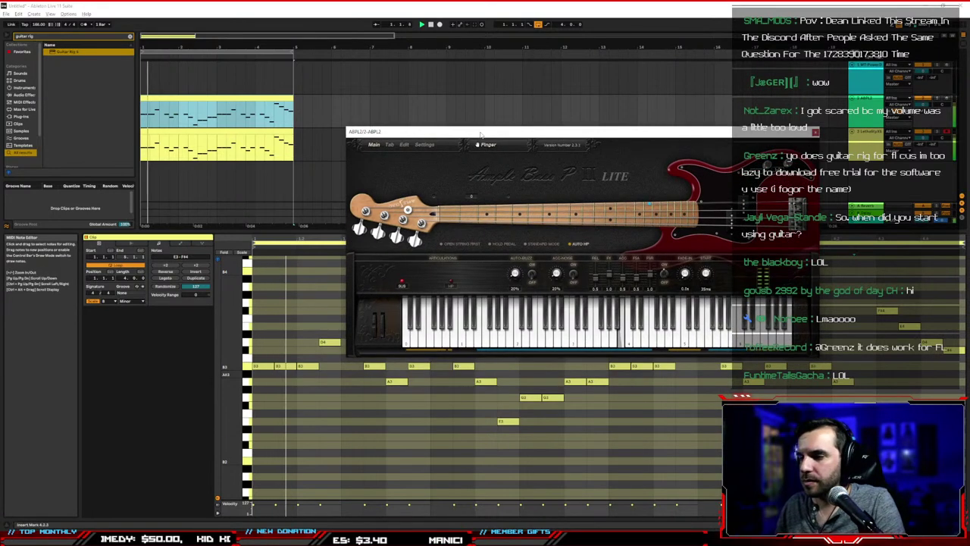
click(938, 98)
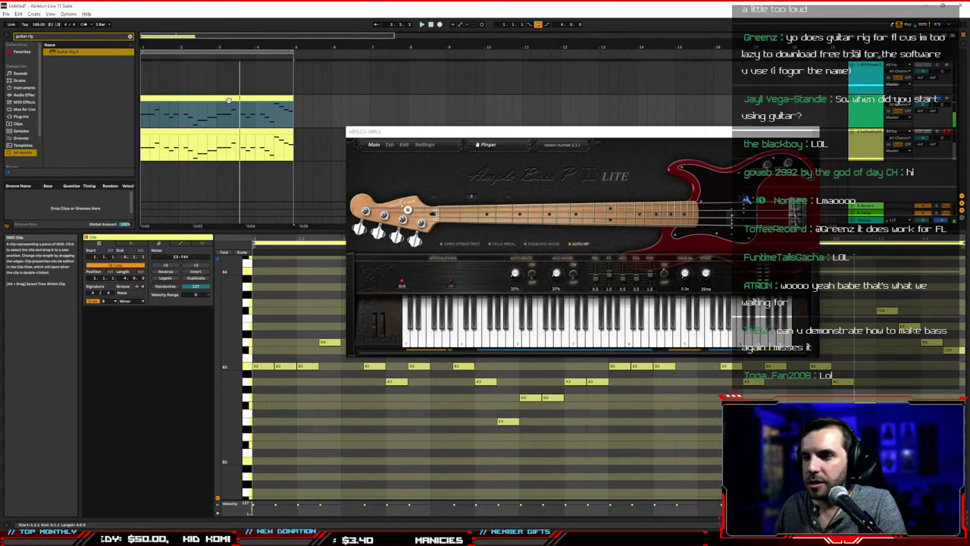
key(space)
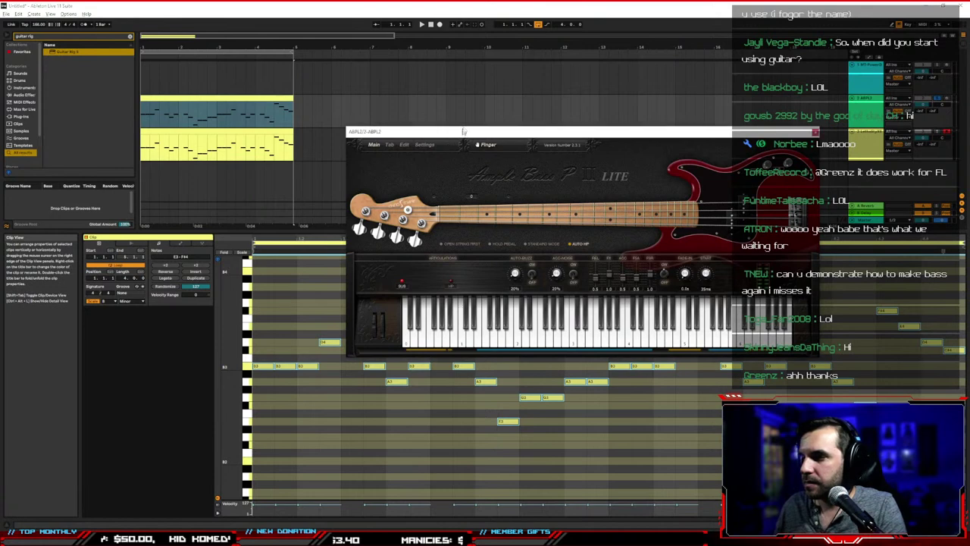
Transpose all notes in the bass clip down two octaves and play it back
drag(414, 132, 437, 72)
click(326, 320)
key(ctrl+a)
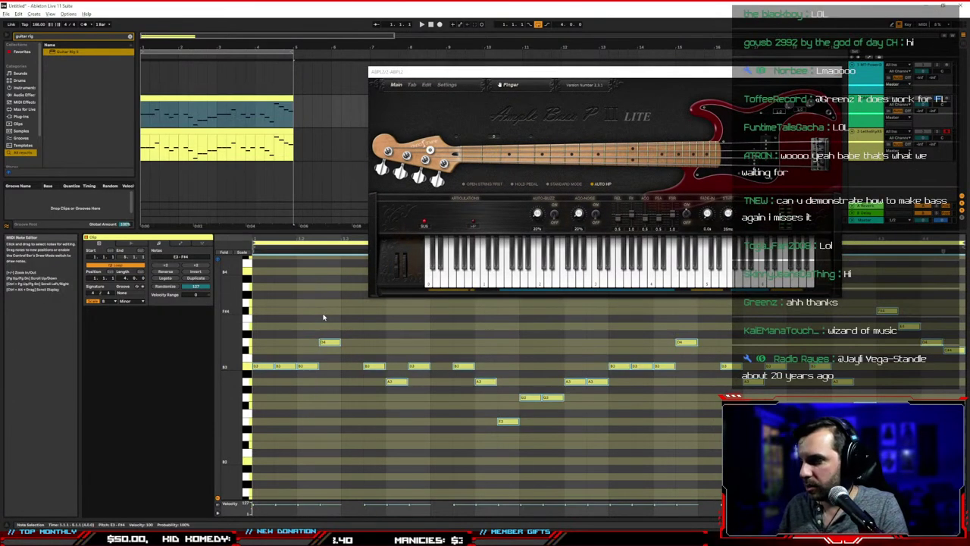
key(shift+Down)
key(shift+Down)
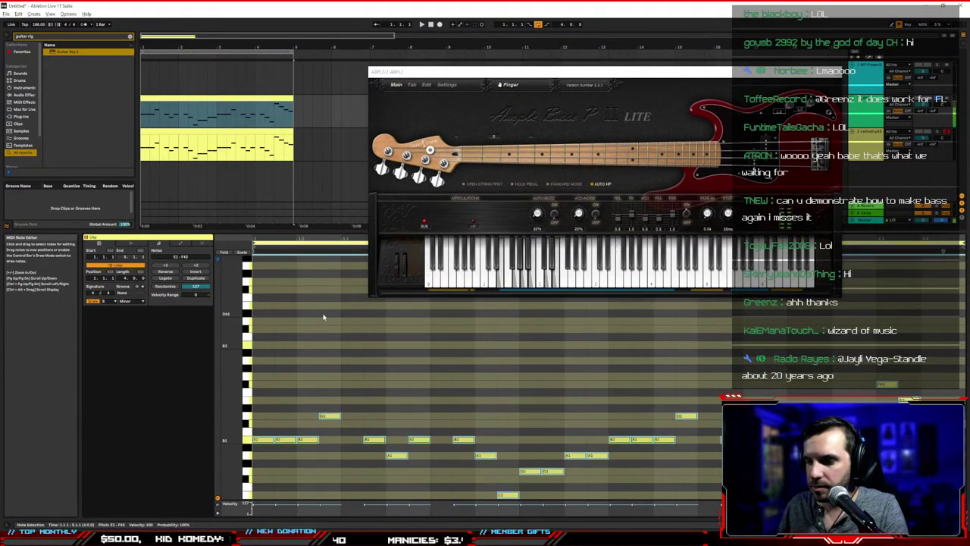
key(space)
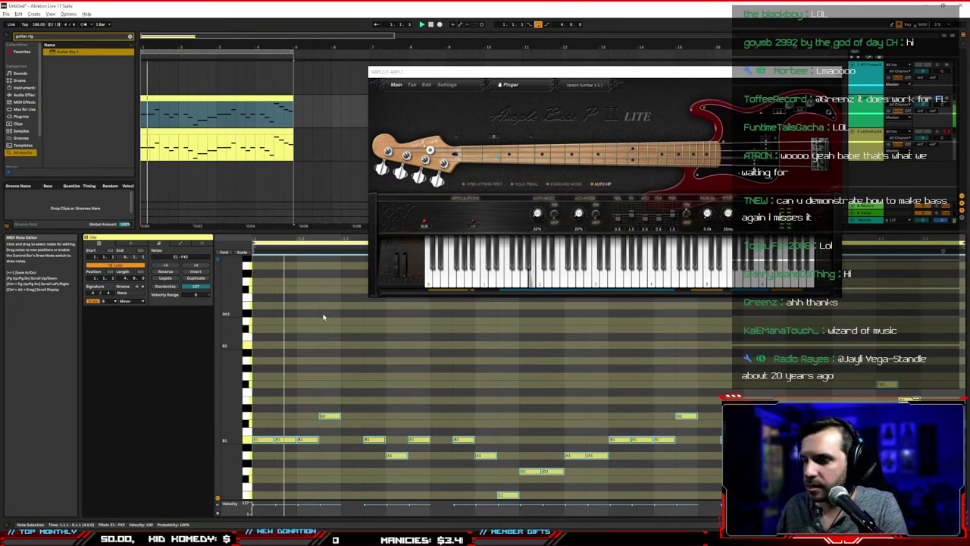
scroll(323, 317, down, 3)
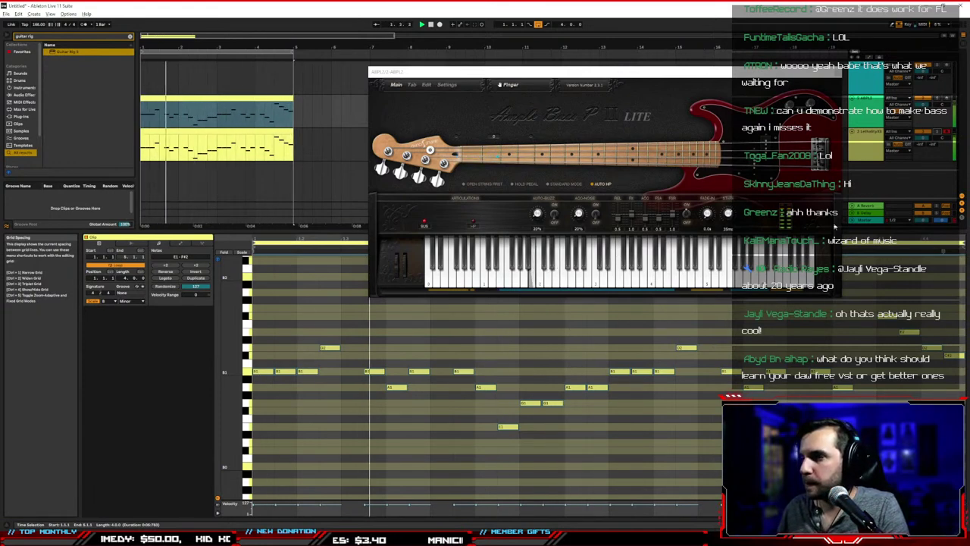
drag(671, 76, 661, 83)
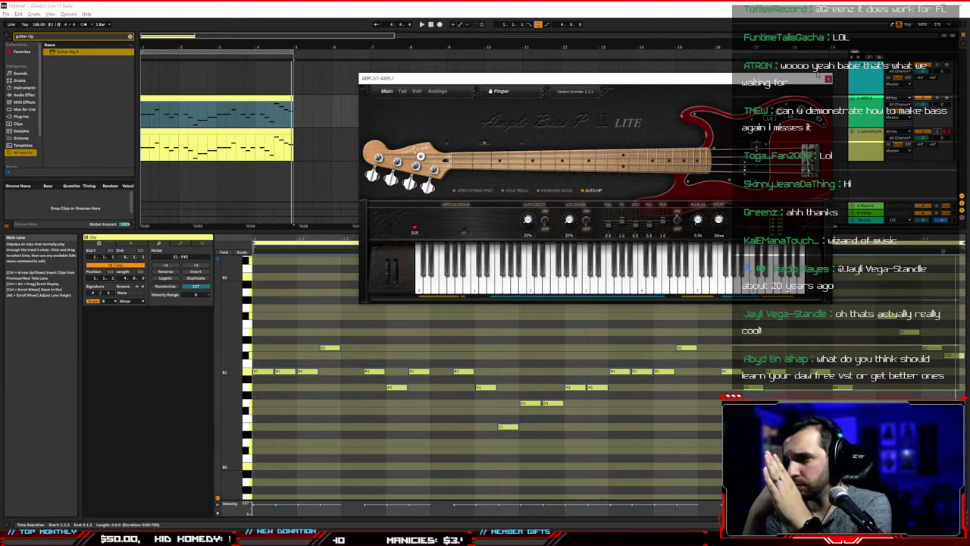
Browse the audio effects, the instruments including the Electric presets, and the plug-ins in the library
click(22, 94)
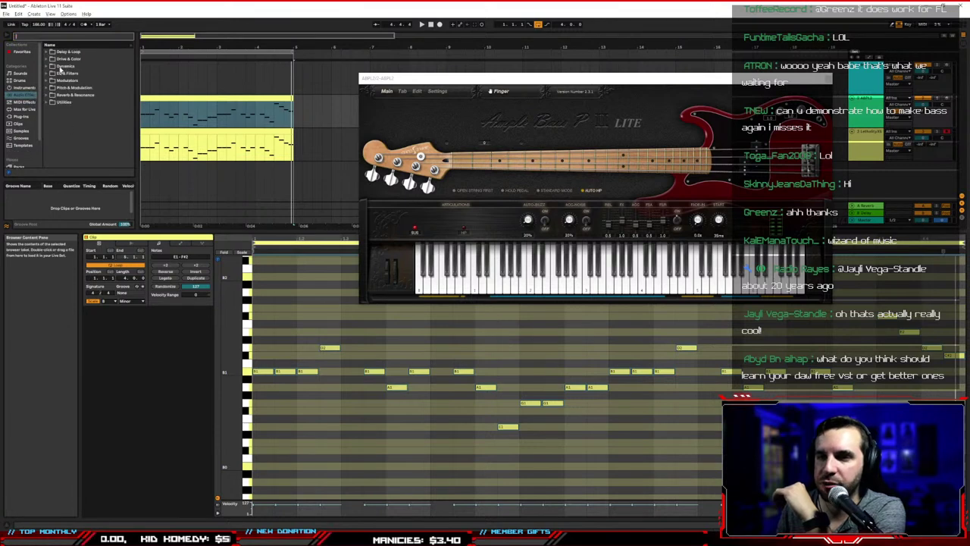
click(24, 88)
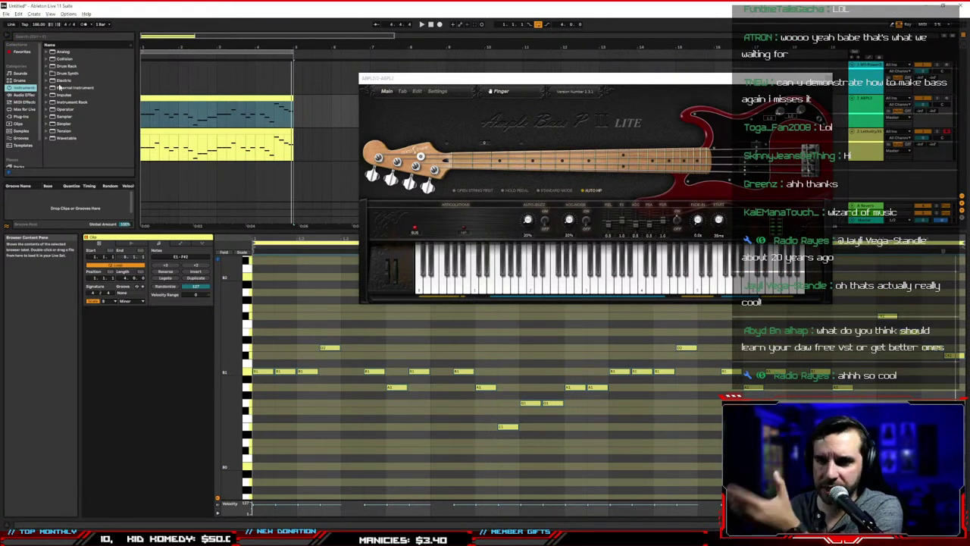
click(47, 81)
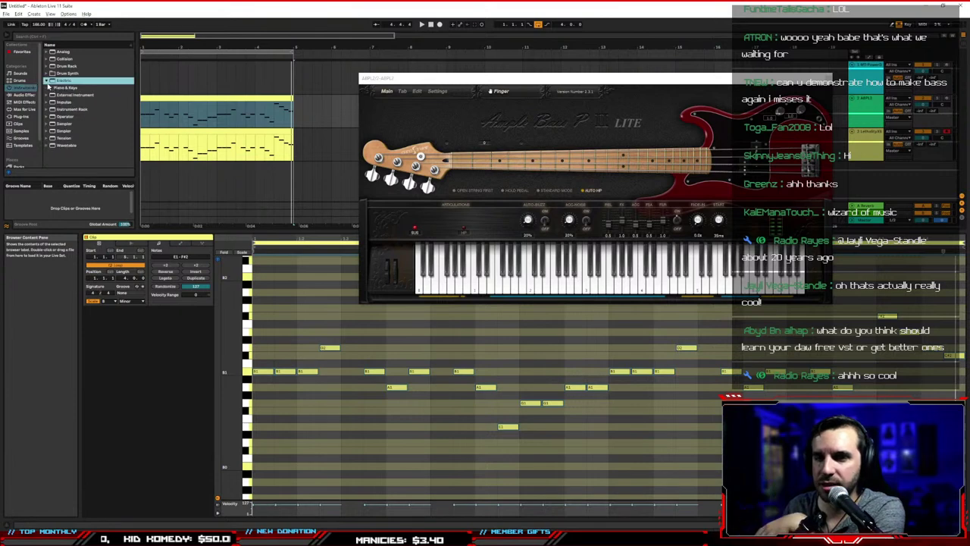
click(20, 117)
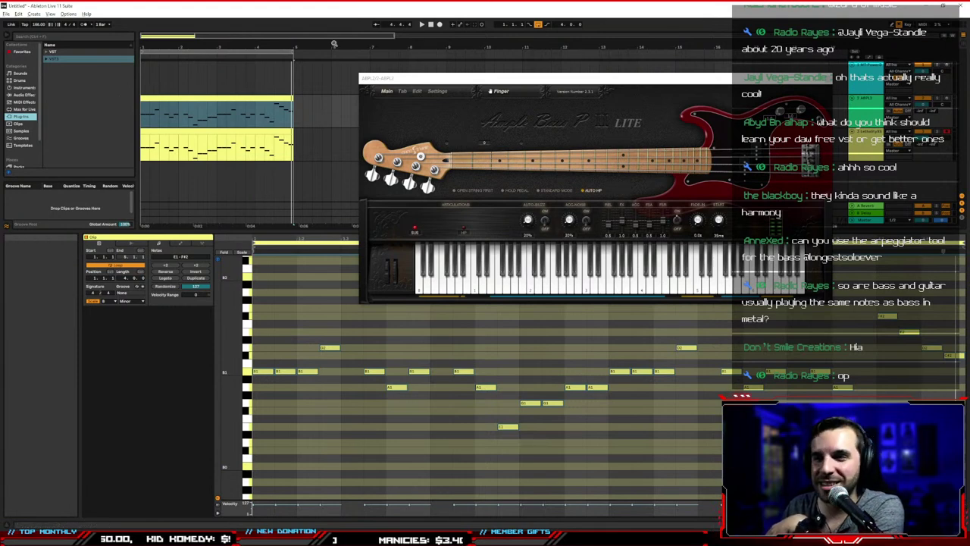
Play the loop again and close the Ample Bass plug-in window
click(422, 24)
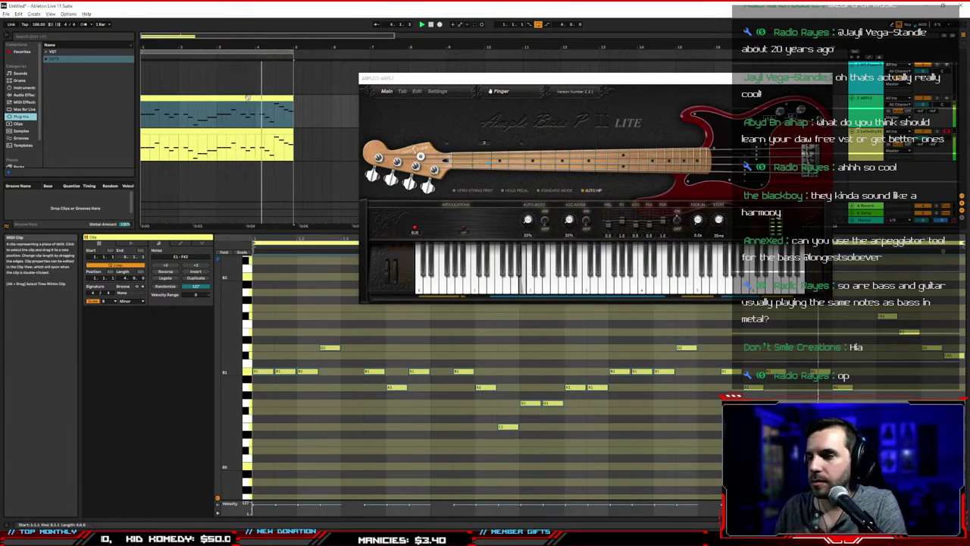
drag(802, 78, 804, 85)
click(825, 85)
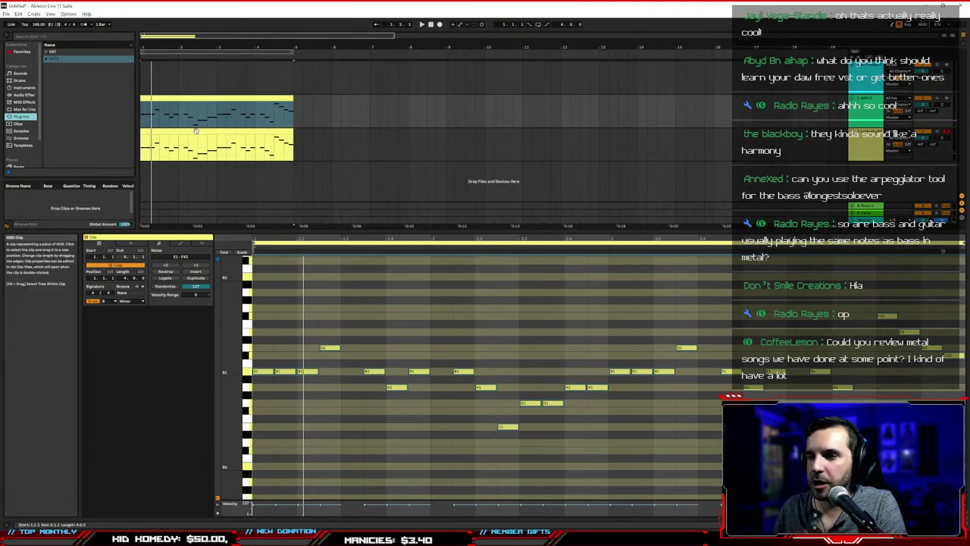
Duplicate the guitar clip into bars 5 to 8 and insert an empty MIDI clip over the same bars on the bass track
click(195, 131)
key(ctrl+d)
click(276, 100)
drag(296, 119, 446, 119)
right_click(426, 105)
click(454, 167)
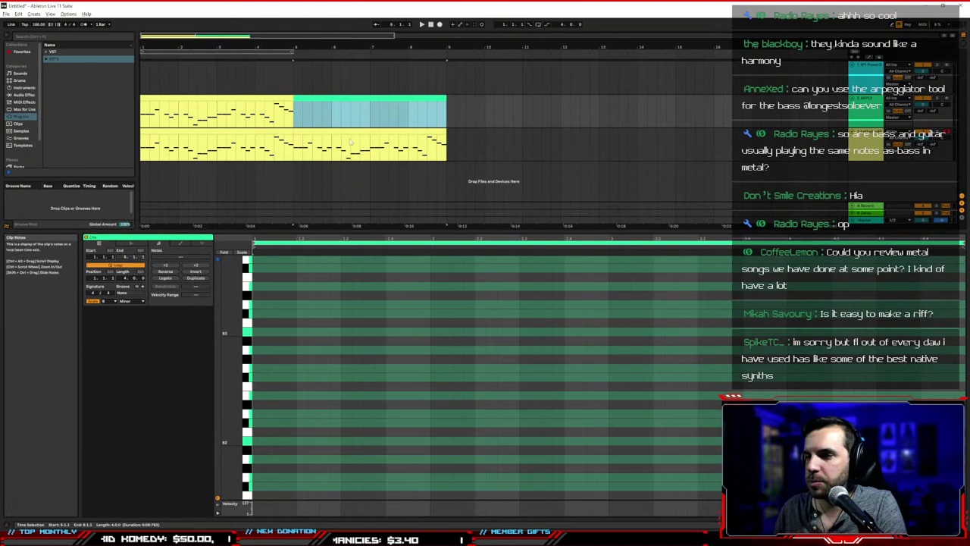
Draw a B3 note at the start of the new bass clip and lower it two octaves to B1
click(320, 368)
key(b)
click(260, 332)
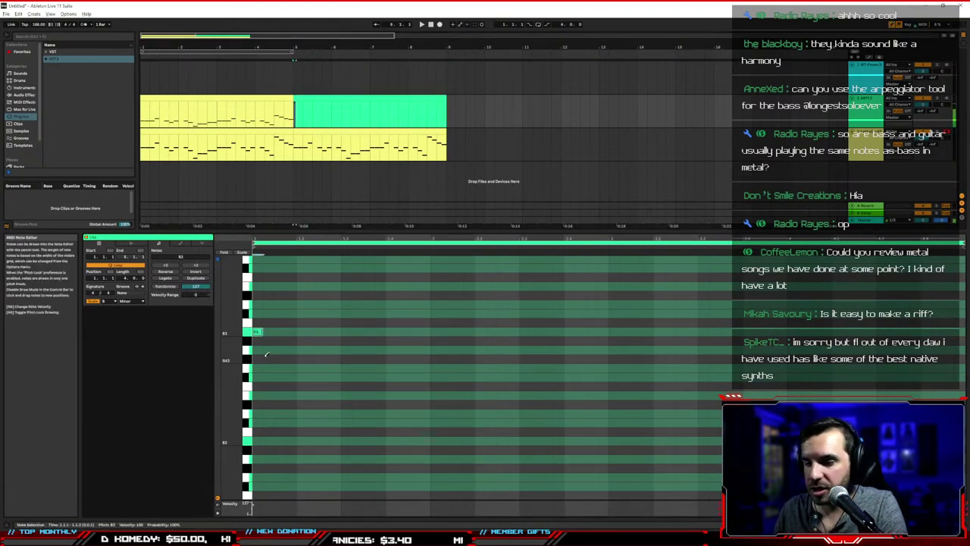
key(shift+Down)
key(shift+Down)
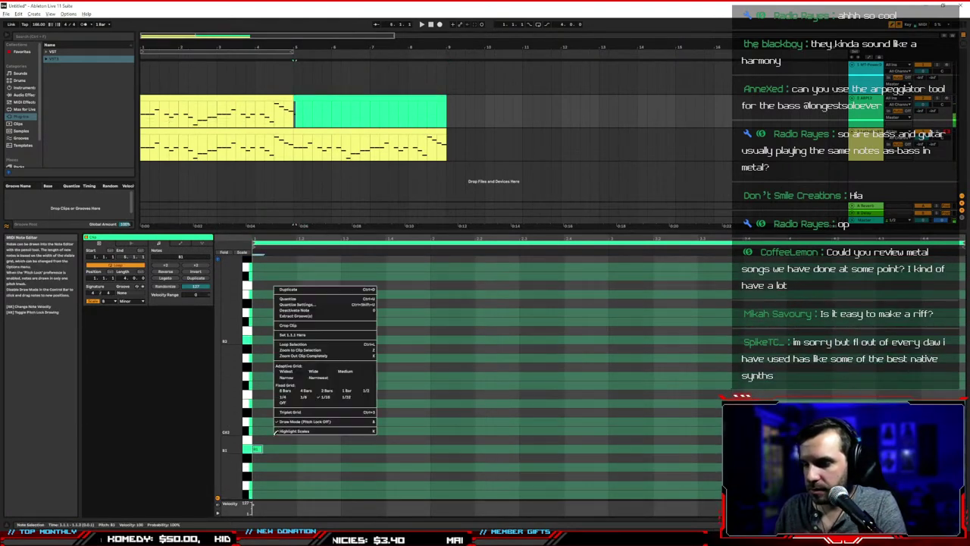
Set the note editor's fixed grid to 1/8
right_click(274, 434)
click(308, 392)
right_click(307, 393)
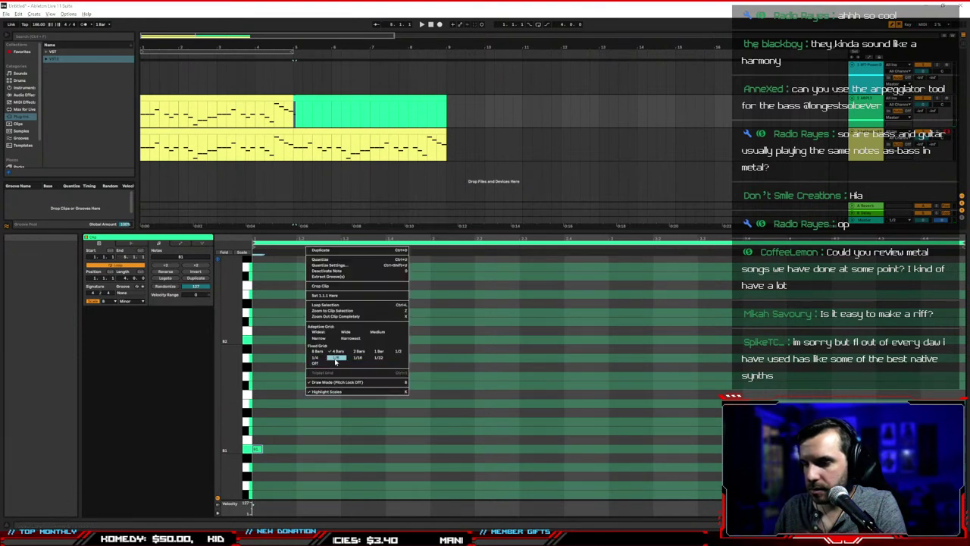
click(336, 361)
Try to paint a continuous run of B1 notes across the bass clip, then clear it
drag(258, 450, 724, 450)
drag(755, 449, 273, 447)
key(ctrl+z)
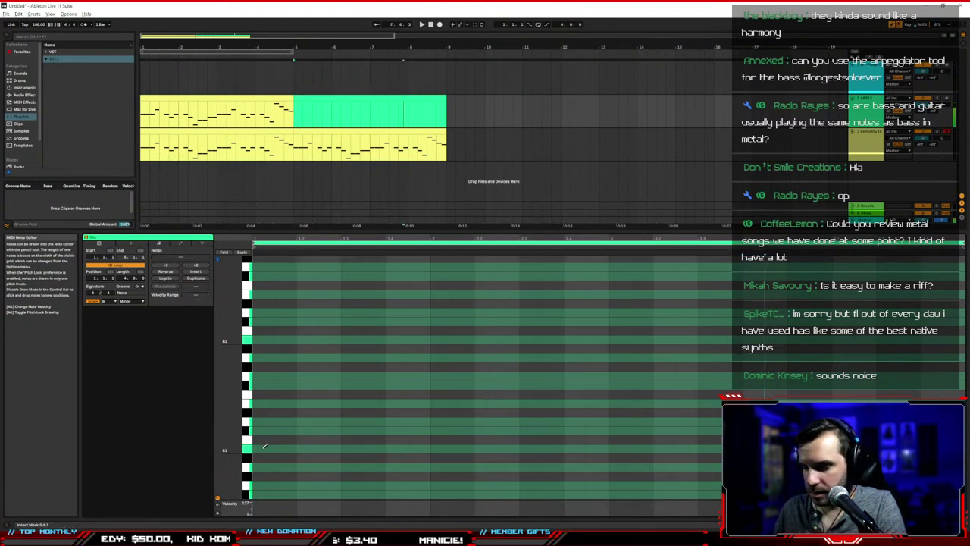
Draw four consecutive eighth notes on B1 at the start of the bass clip
click(264, 448)
click(283, 448)
click(309, 448)
click(330, 447)
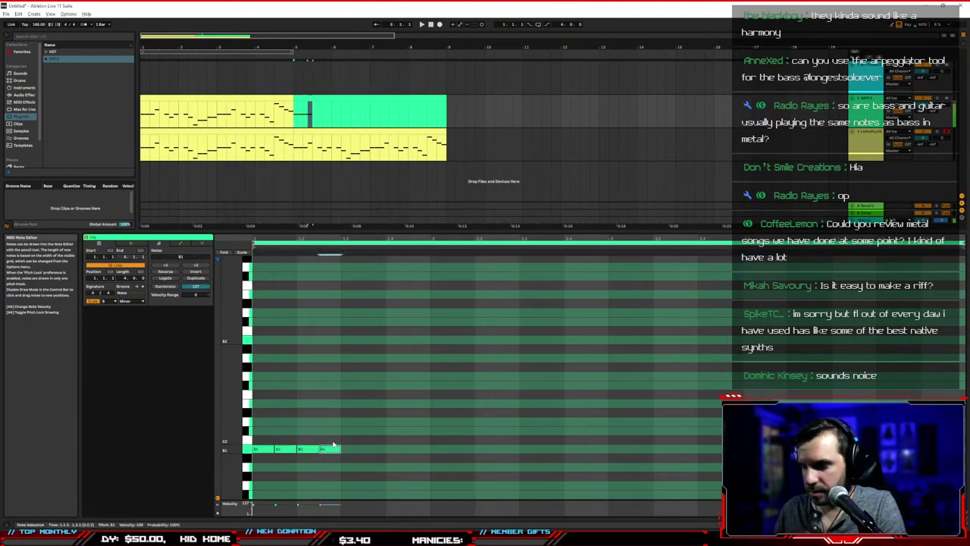
Duplicate the group of four B1 notes repeatedly until it fills the four-bar bass clip
key(b)
drag(338, 436, 264, 461)
key(ctrl+d)
key(ctrl+d)
key(ctrl+d)
key(ctrl+d)
key(ctrl+d)
key(ctrl+d)
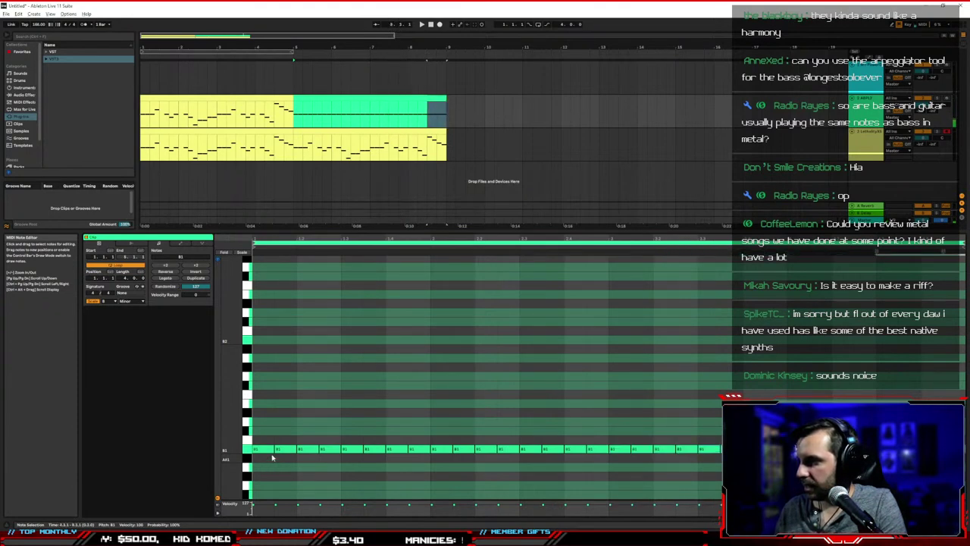
click(339, 405)
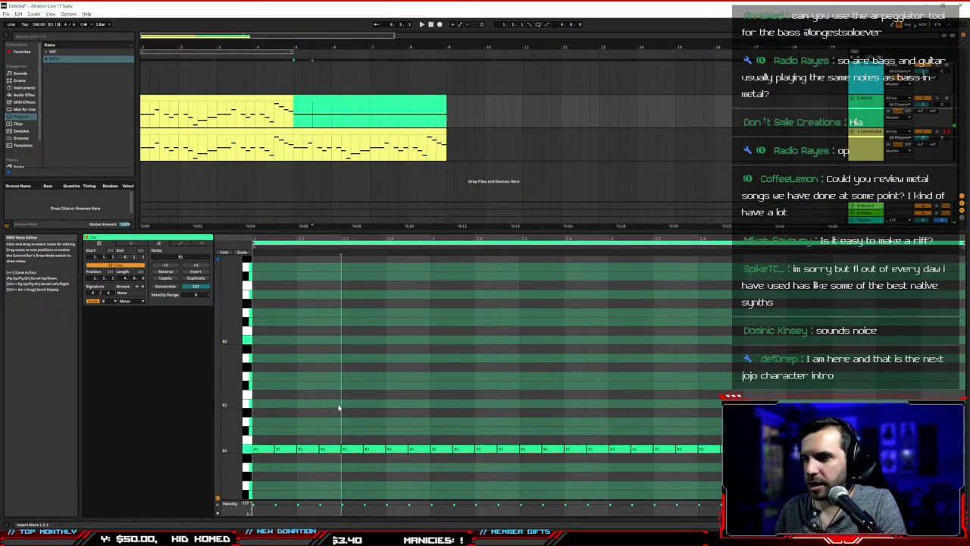
Audition the new bass clip from bar 5 and select the bass track
click(336, 100)
key(space)
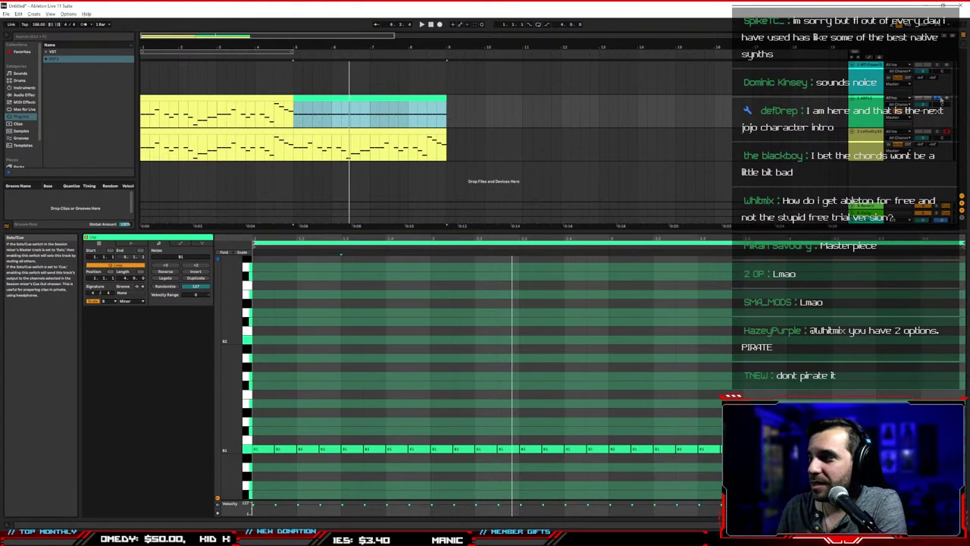
click(867, 108)
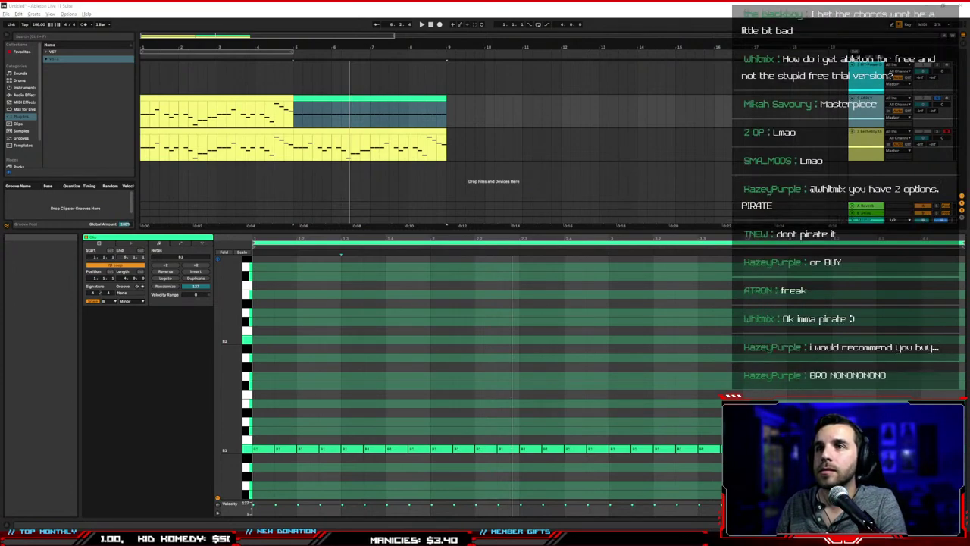
Switch to the browser with the Sweetwater page and open the M-Audio Oxygen 49 MKV keyboard controller listing
drag(563, 3, 588, 169)
double_click(556, 163)
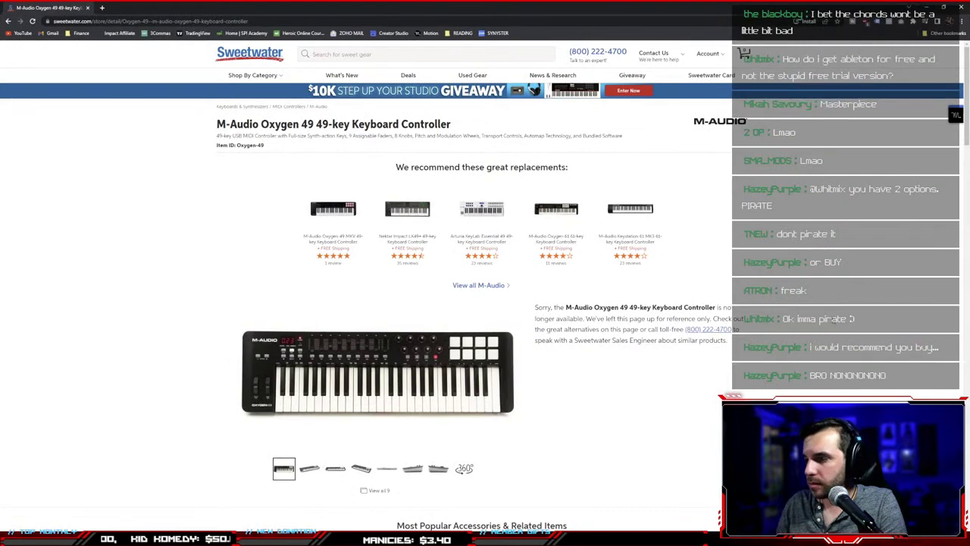
click(323, 209)
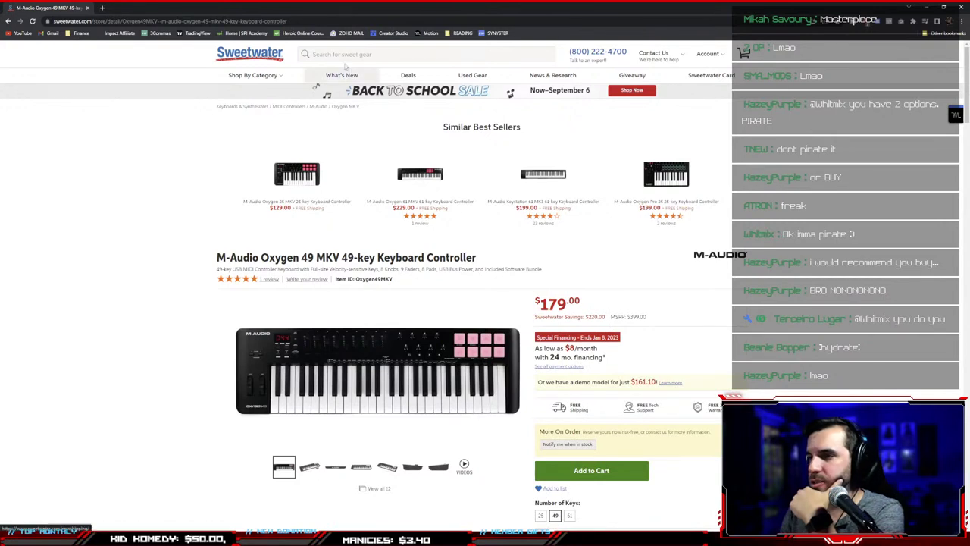
Open Sweetwater's MIDI Controllers category and sort the products by price from low to high
mouse_move(253, 75)
mouse_move(239, 165)
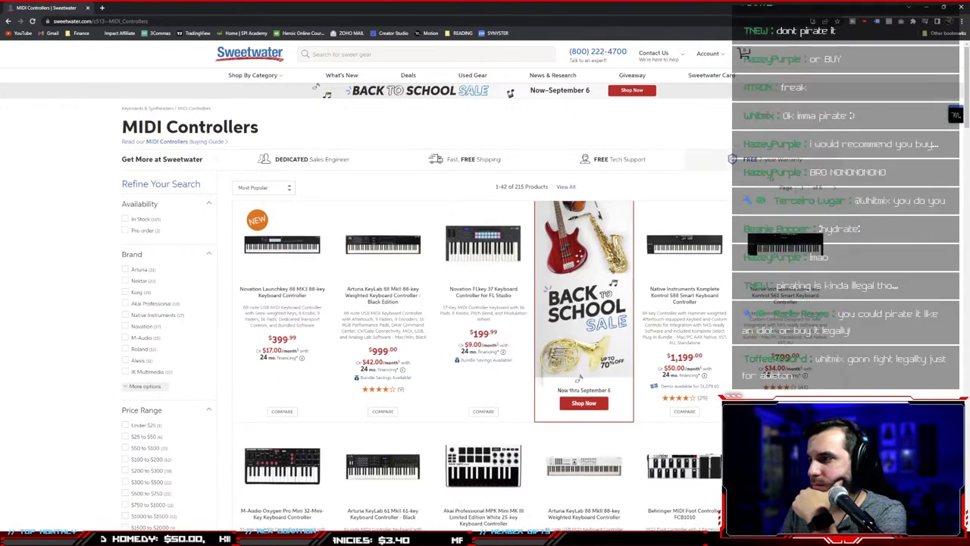
click(280, 187)
click(257, 219)
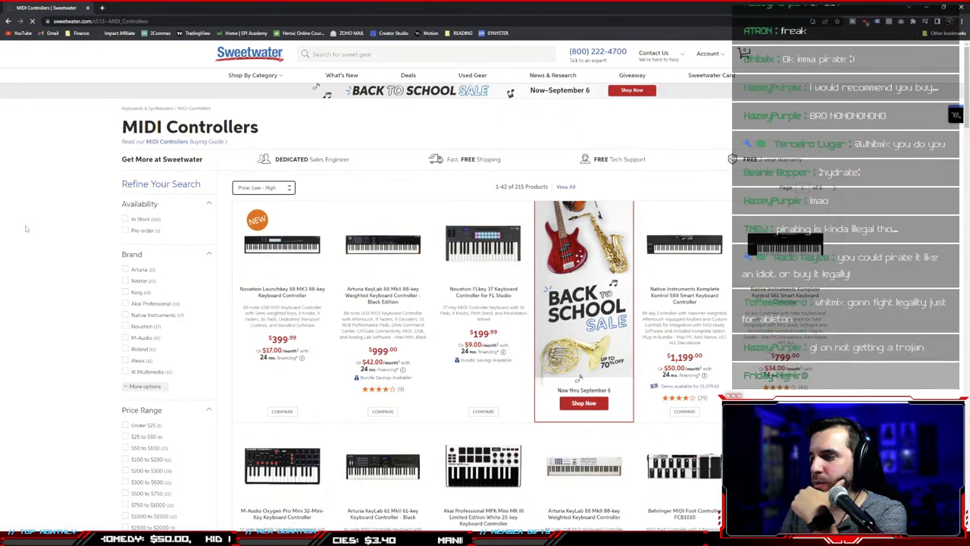
Open the M-Audio Keystation Mini 32 MK3 listing in a new tab, review its tech specs and return to the product list
scroll(53, 264, down, 3)
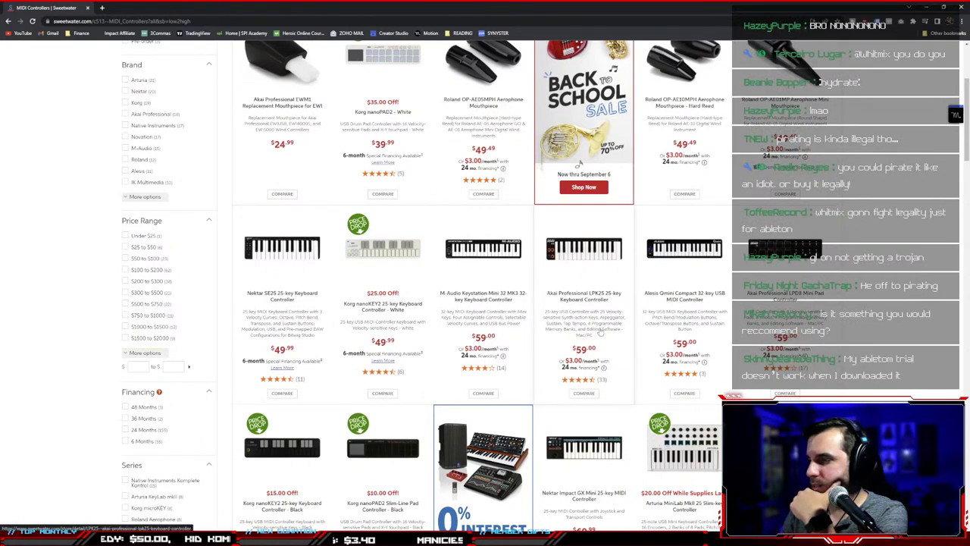
right_click(469, 247)
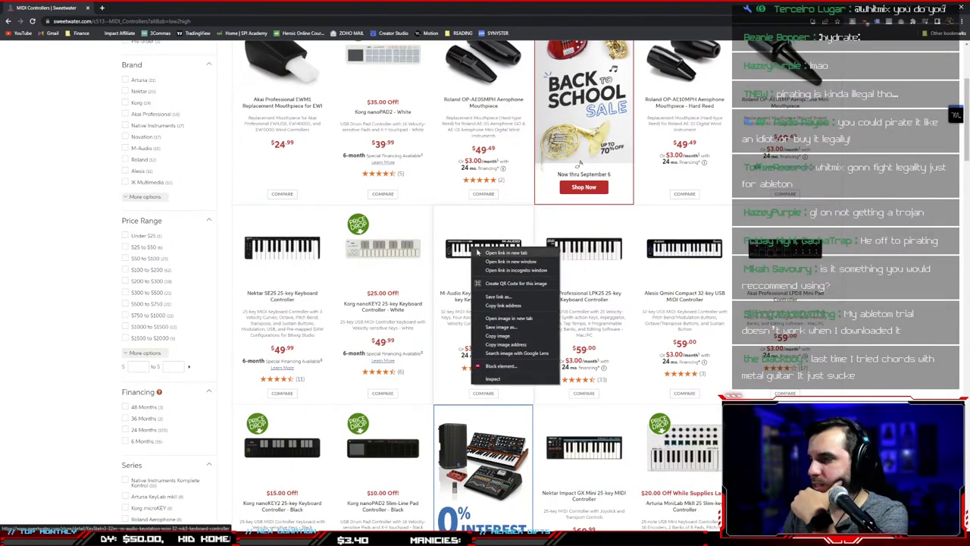
click(485, 253)
key(ctrl+Tab)
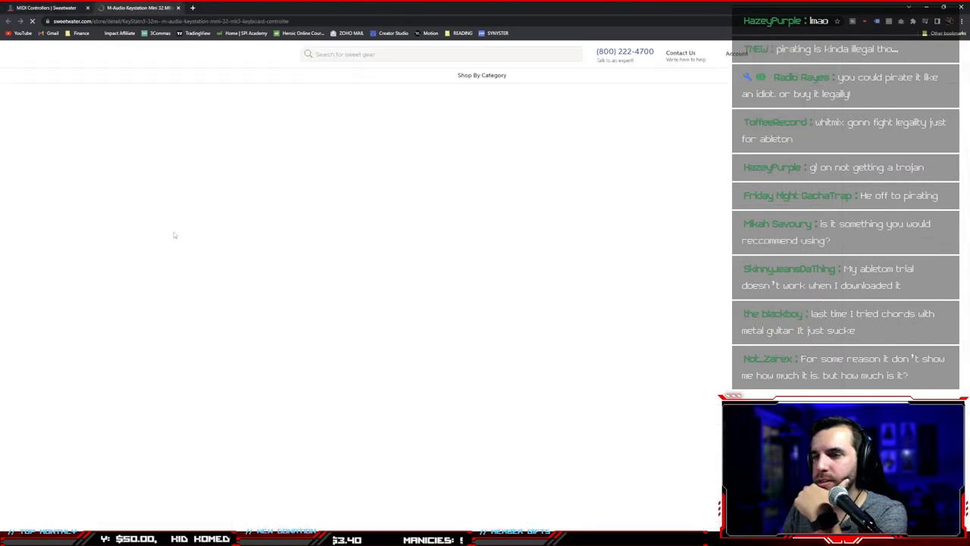
scroll(103, 258, down, 2)
scroll(103, 258, down, 6)
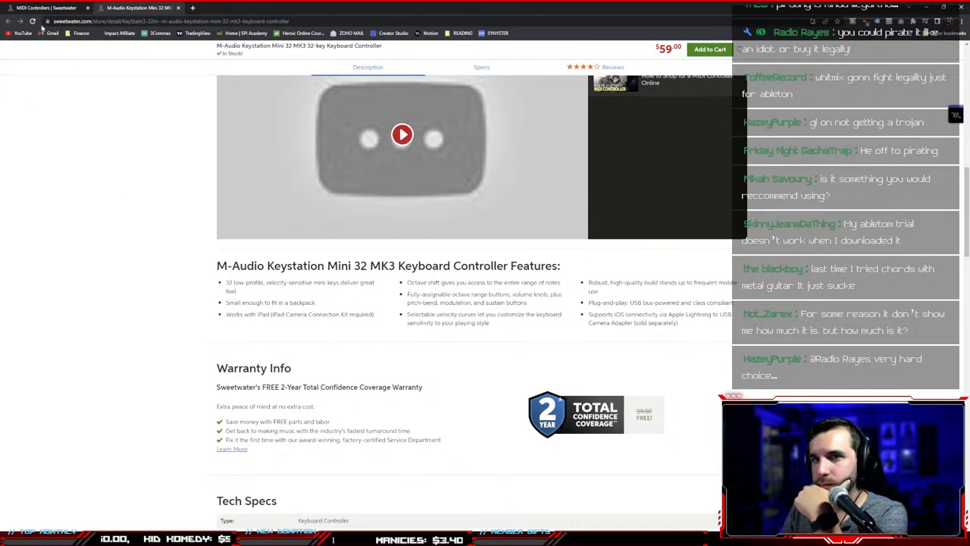
scroll(126, 212, down, 3)
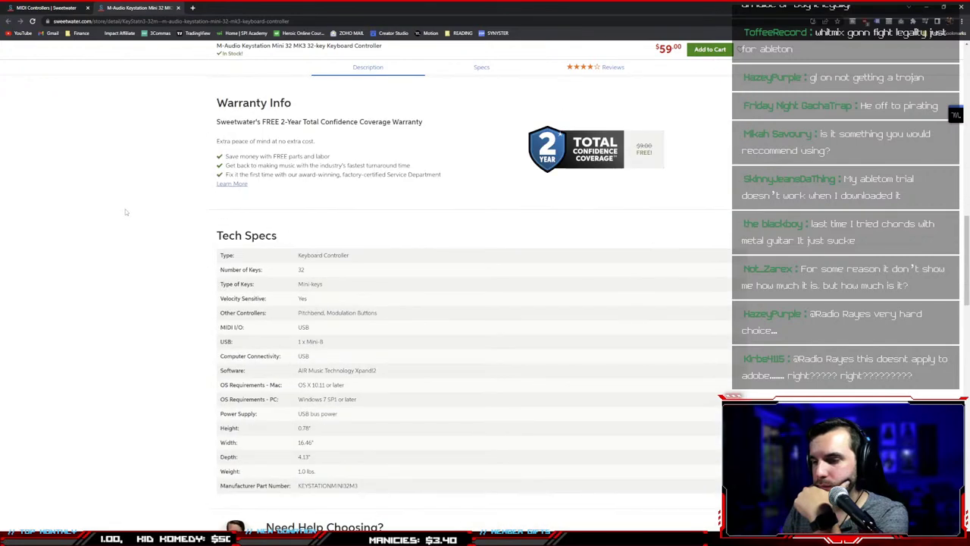
key(alt+Left)
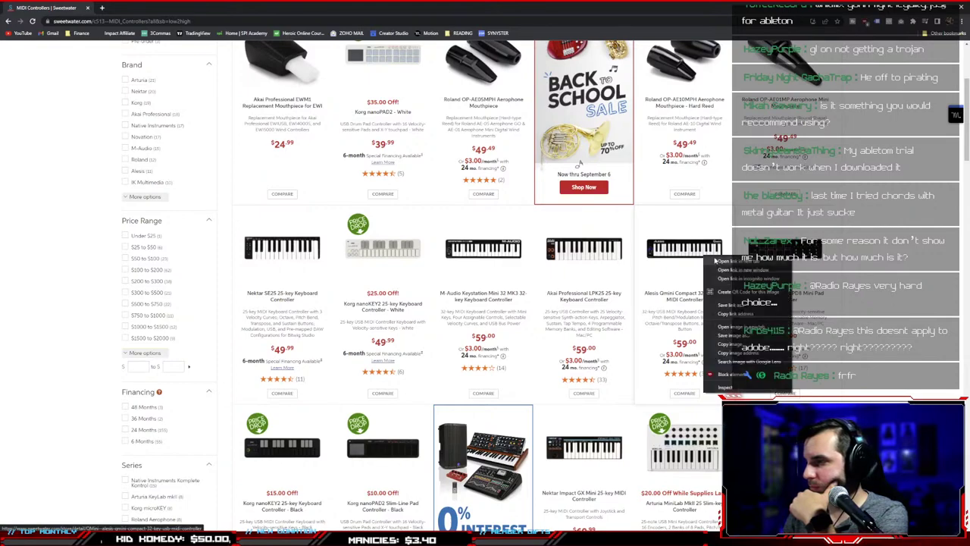
Open the Alesis Qmini 32-key and Nektar Impact GX Mini 25-key listings in new tabs
scroll(703, 259, down, 2)
right_click(573, 302)
click(599, 310)
scroll(318, 339, down, 2)
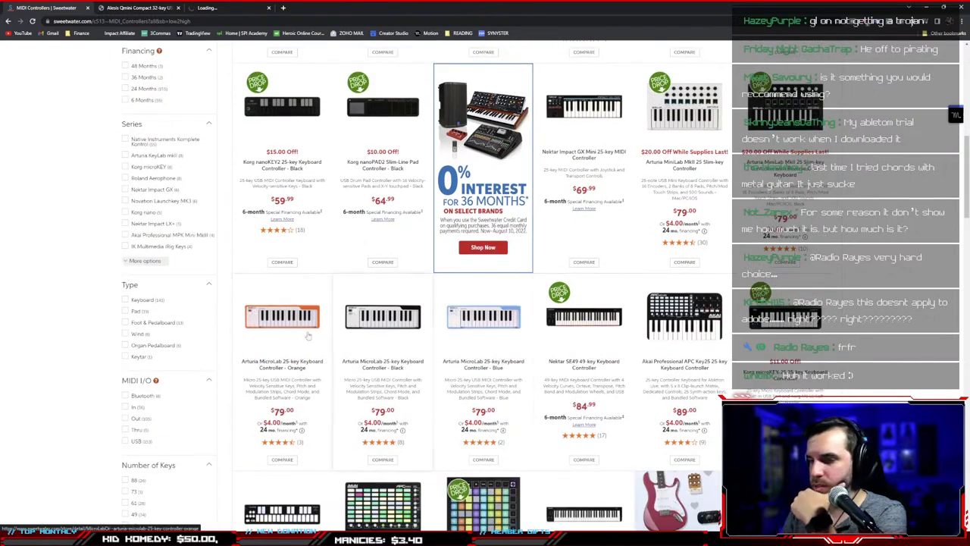
Review the tech specs on the Alesis Qmini listing
key(ctrl+Tab)
scroll(97, 225, down, 4)
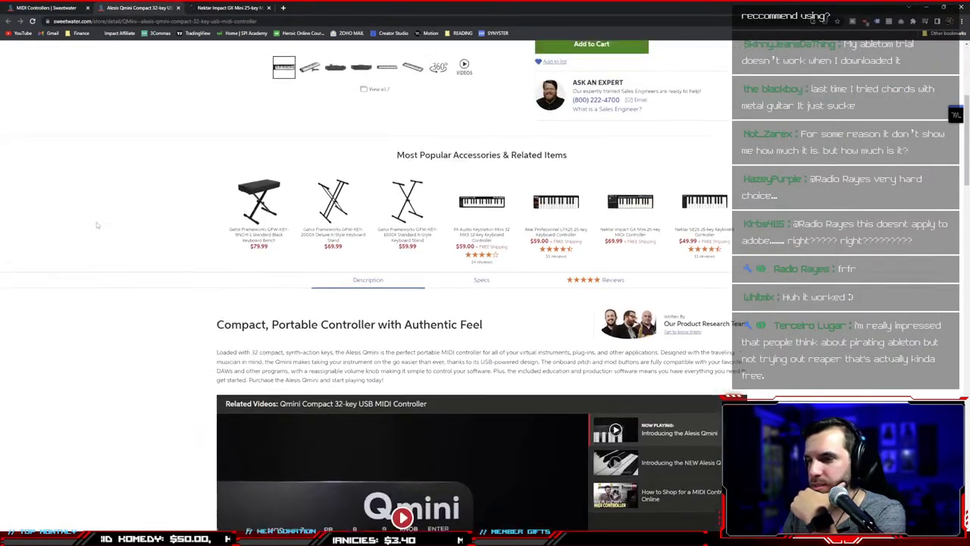
scroll(97, 226, down, 8)
scroll(97, 225, down, 3)
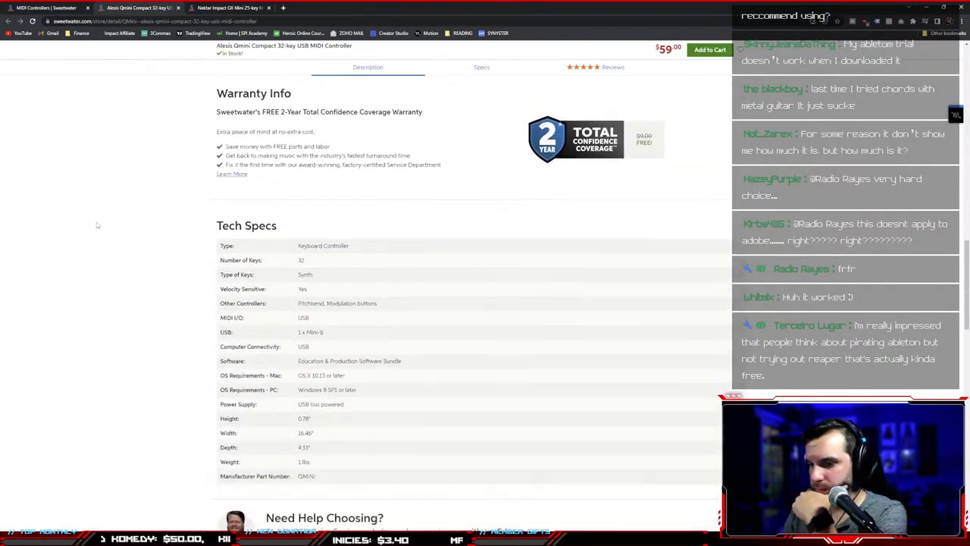
Review the Nektar Impact GX Mini's tech specs and close both product tabs
click(237, 12)
scroll(190, 214, down, 10)
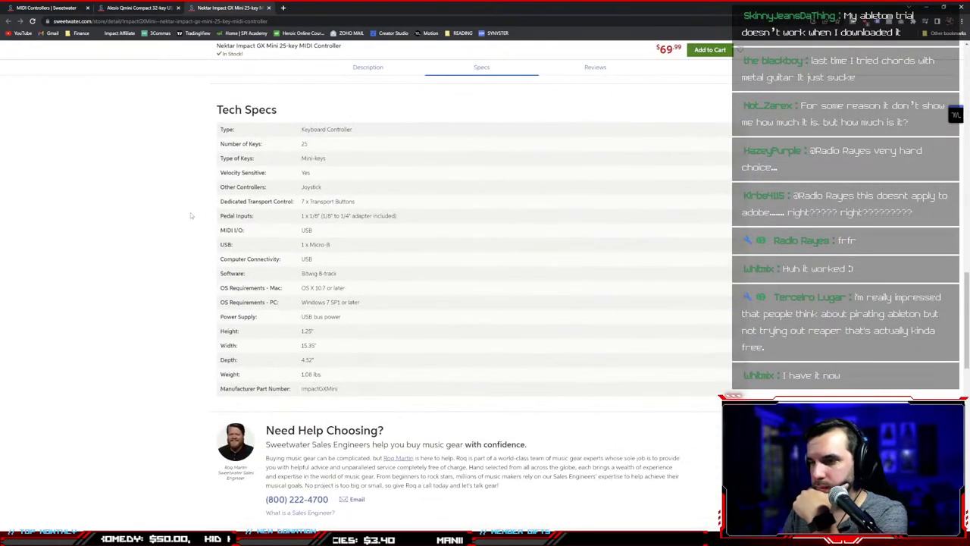
click(269, 8)
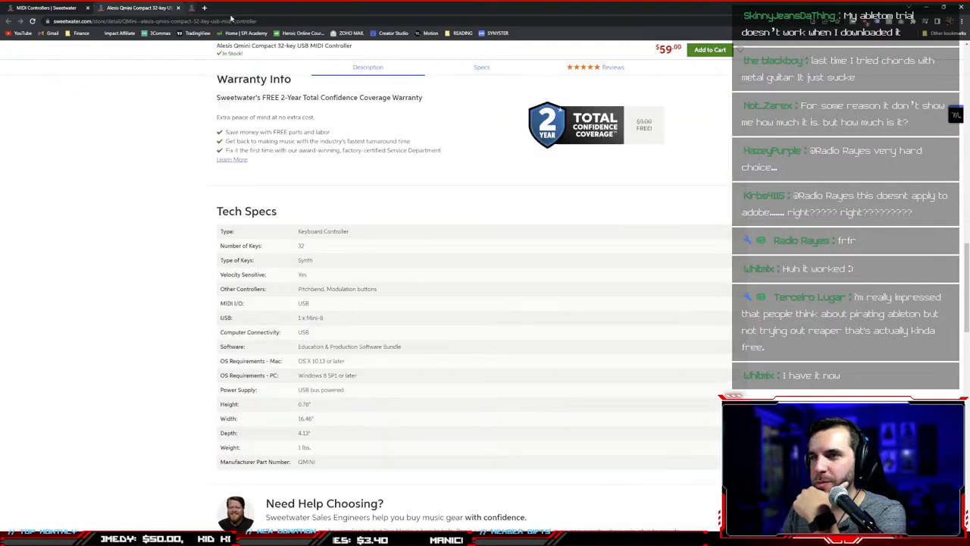
click(179, 8)
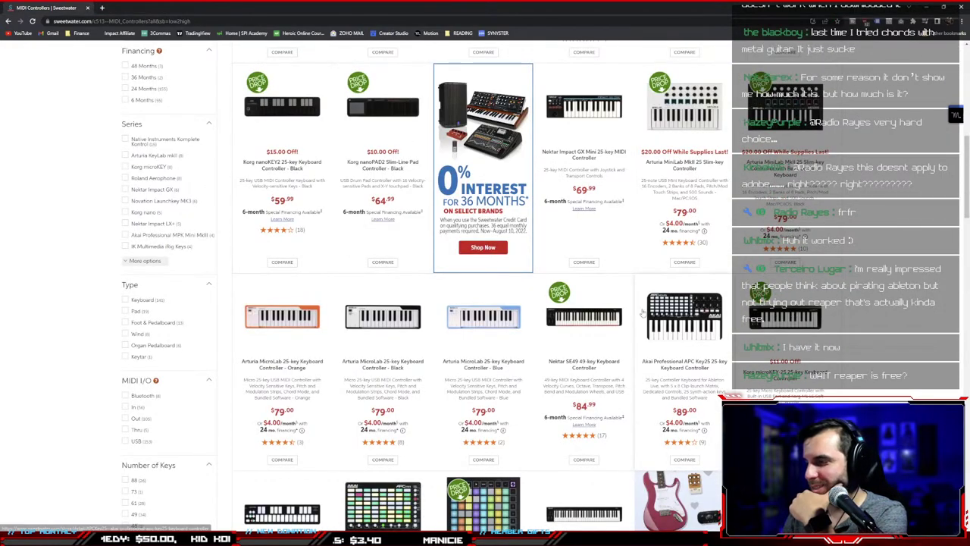
Open the Korg microKEY-25 and Nektar SE61 61-key controller listings in new tabs
scroll(654, 303, down, 2)
right_click(786, 206)
click(801, 214)
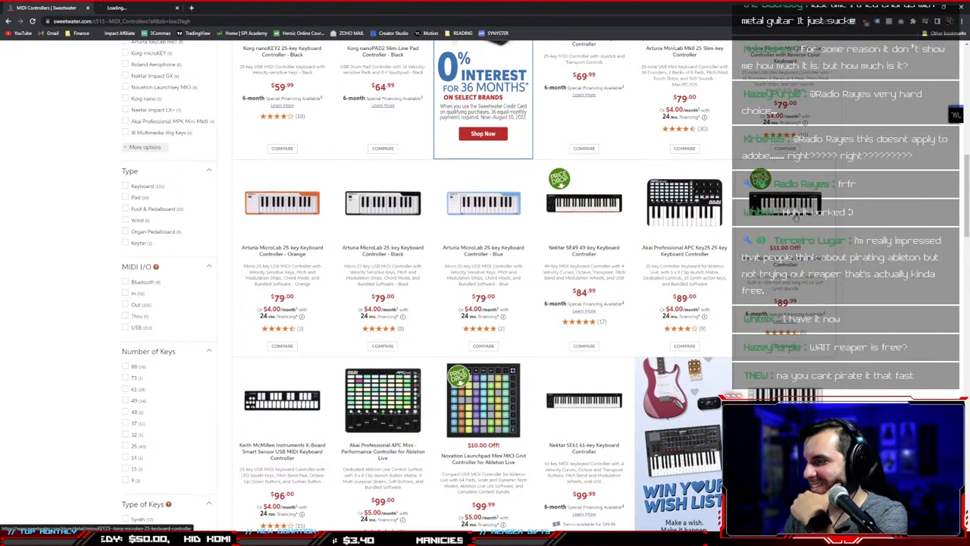
scroll(766, 216, down, 3)
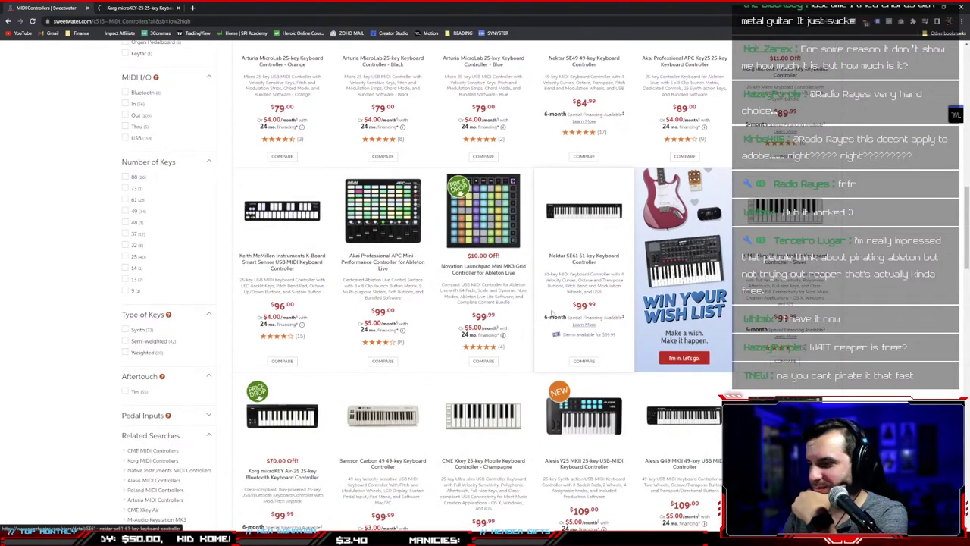
right_click(577, 205)
click(590, 212)
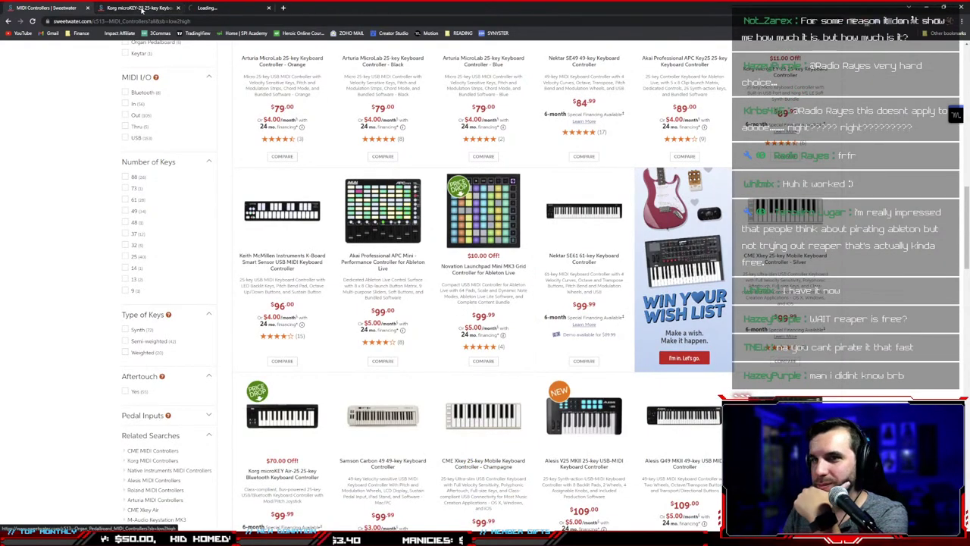
Review the tech specs on the Korg microKEY-25 listing
click(142, 10)
scroll(223, 187, down, 10)
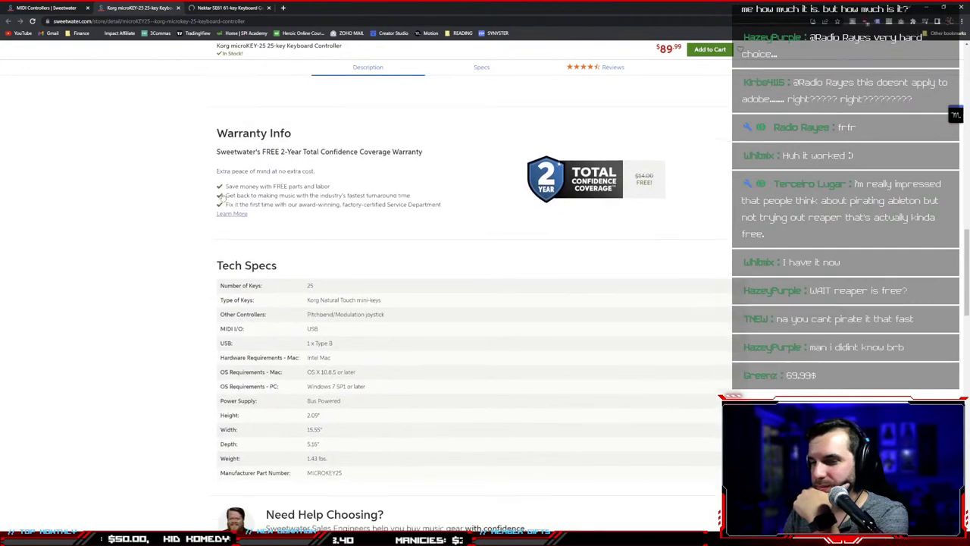
scroll(219, 194, down, 2)
Review the Nektar SE61's tech specs and close both product tabs
click(229, 8)
scroll(179, 272, down, 18)
scroll(178, 270, down, 2)
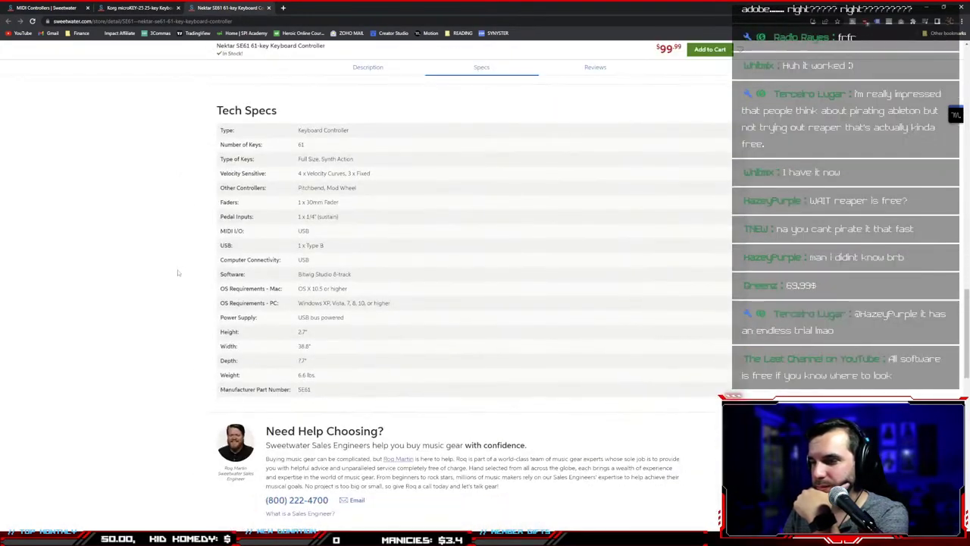
click(178, 9)
click(178, 8)
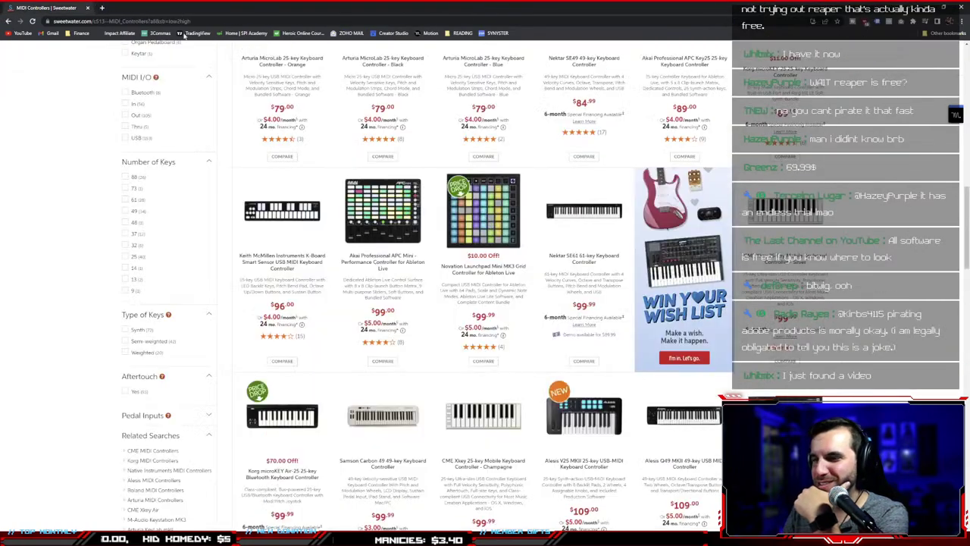
Open the Alesis V25 MKII listing in a new tab, check the bundled software in its tech specs and close the tab
scroll(578, 281, down, 5)
right_click(577, 281)
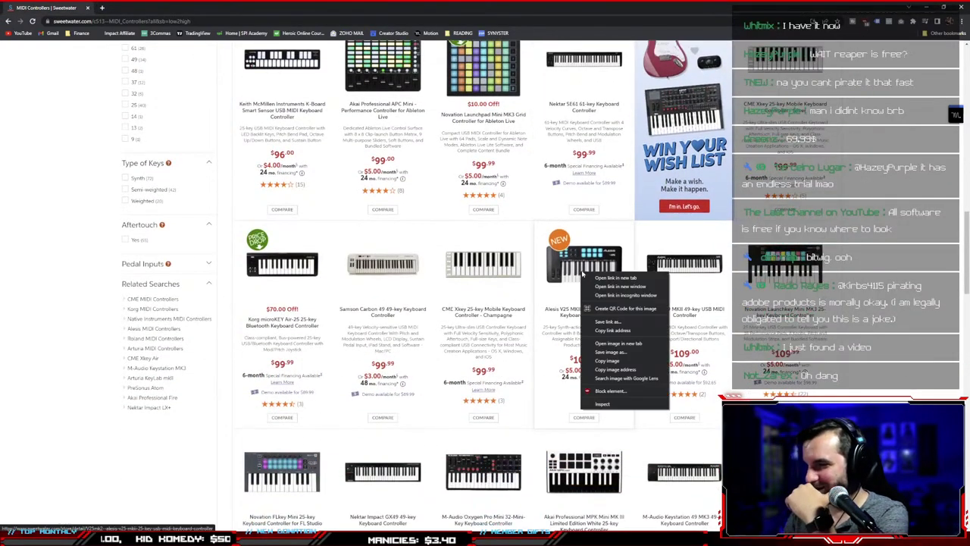
click(588, 279)
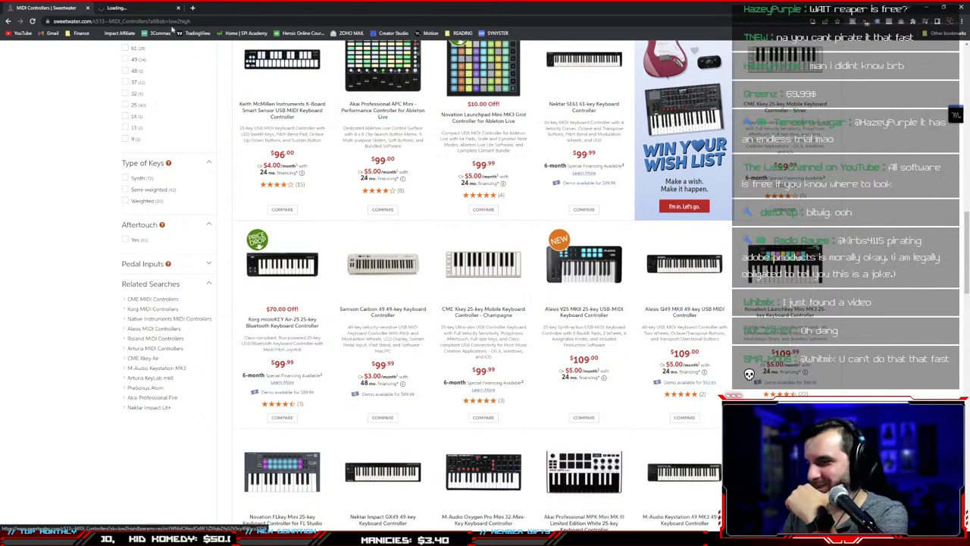
click(145, 10)
scroll(144, 261, down, 10)
scroll(146, 263, down, 10)
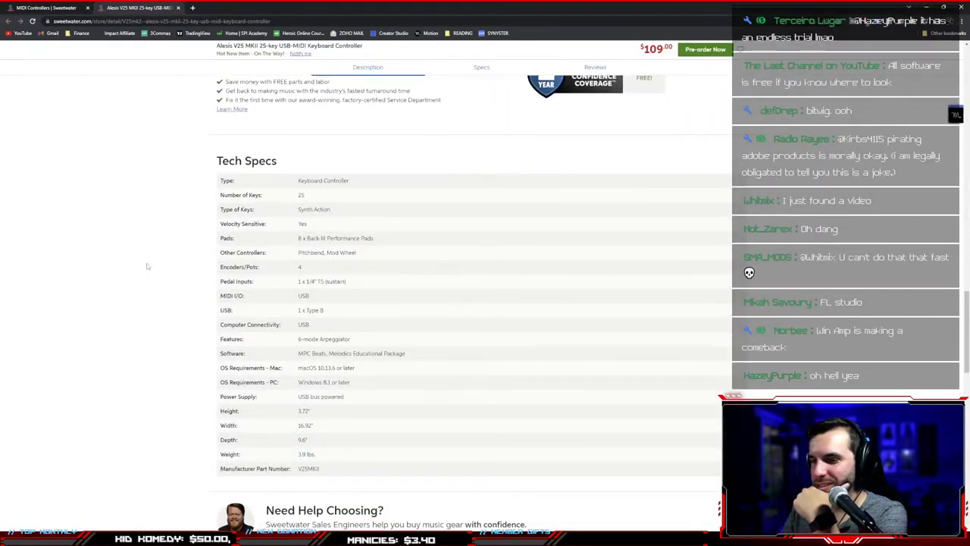
drag(297, 353, 430, 358)
click(432, 358)
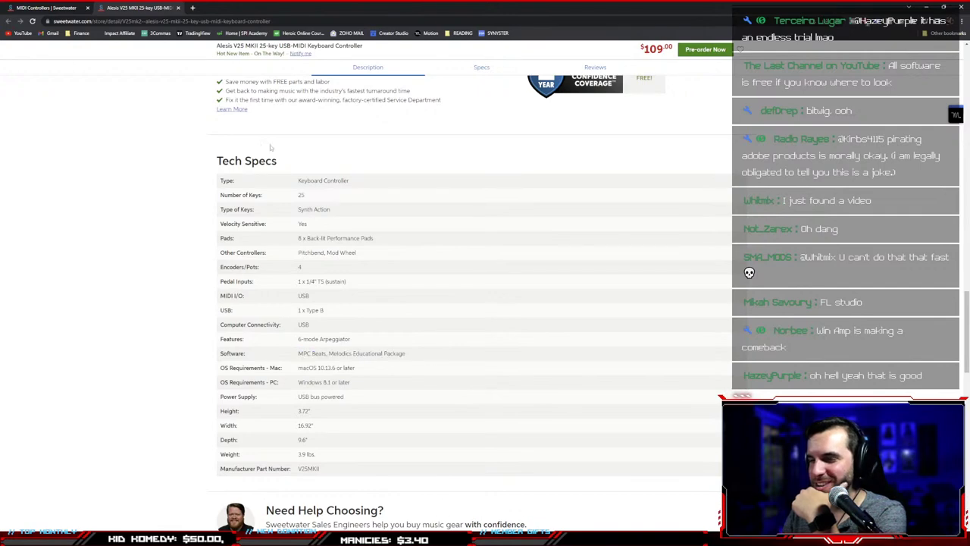
click(179, 8)
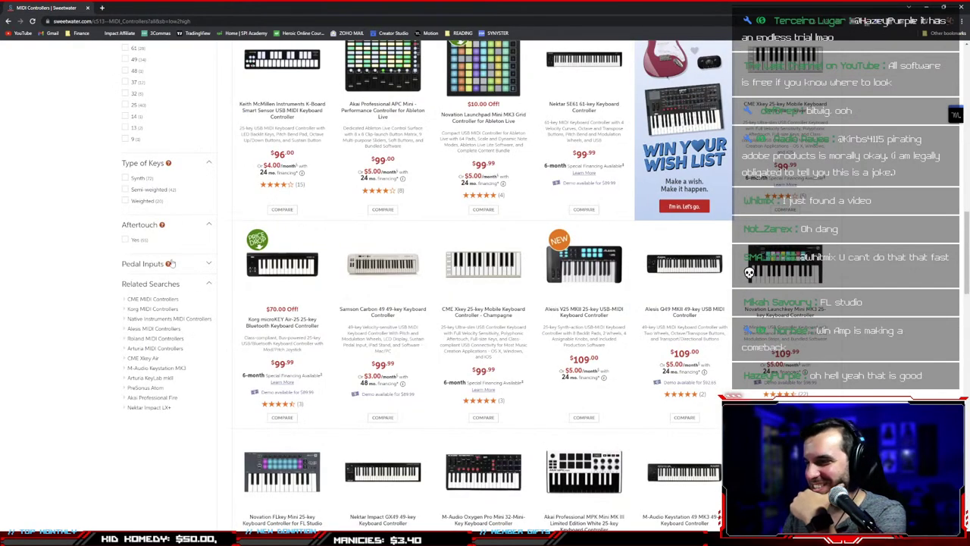
Open the Alesis Q49 MKII and Novation Launchkey Mini MK3 listings in new tabs and show the Launchkey page
right_click(774, 267)
click(762, 273)
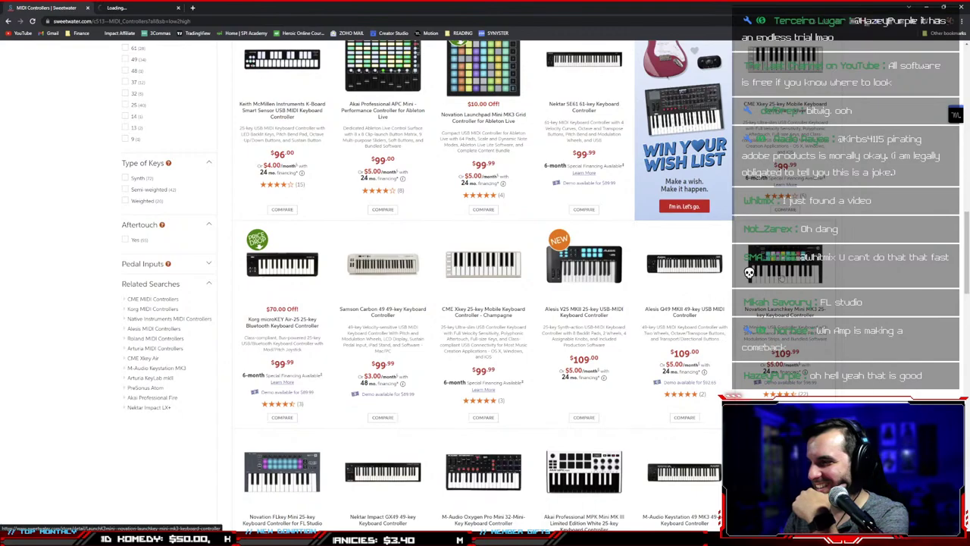
click(232, 7)
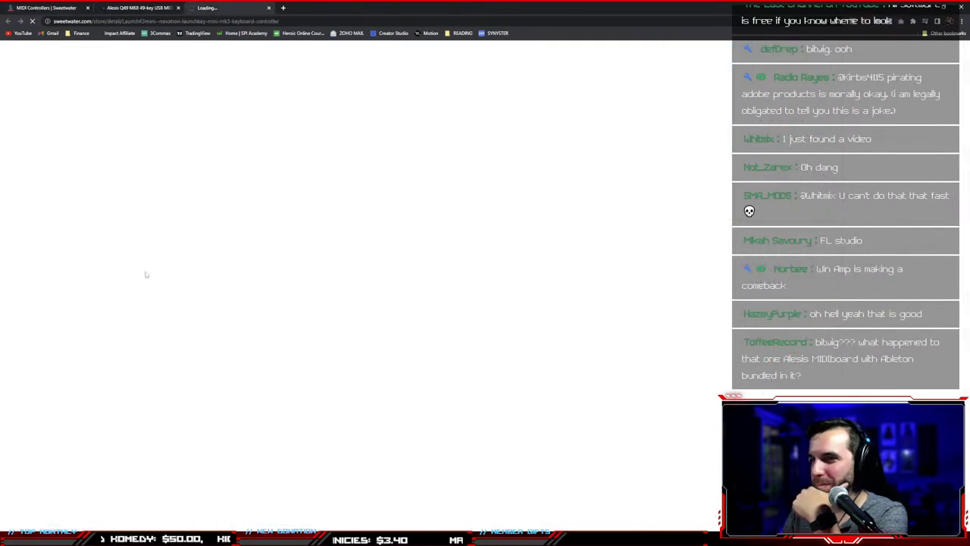
Examine the Novation Launchkey Mini MK3's tech specs, highlighting the bundled software, and return to its product overview and price
scroll(146, 275, down, 10)
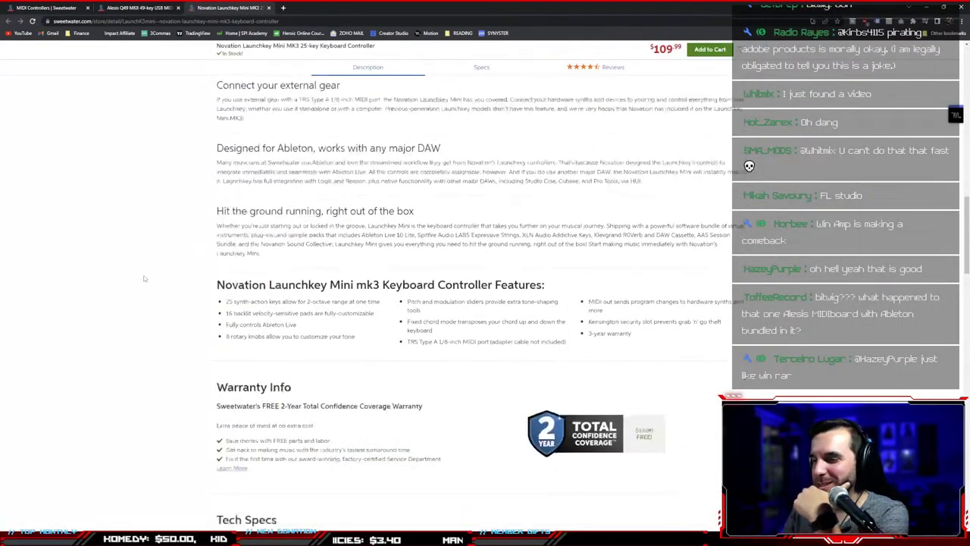
scroll(144, 278, down, 5)
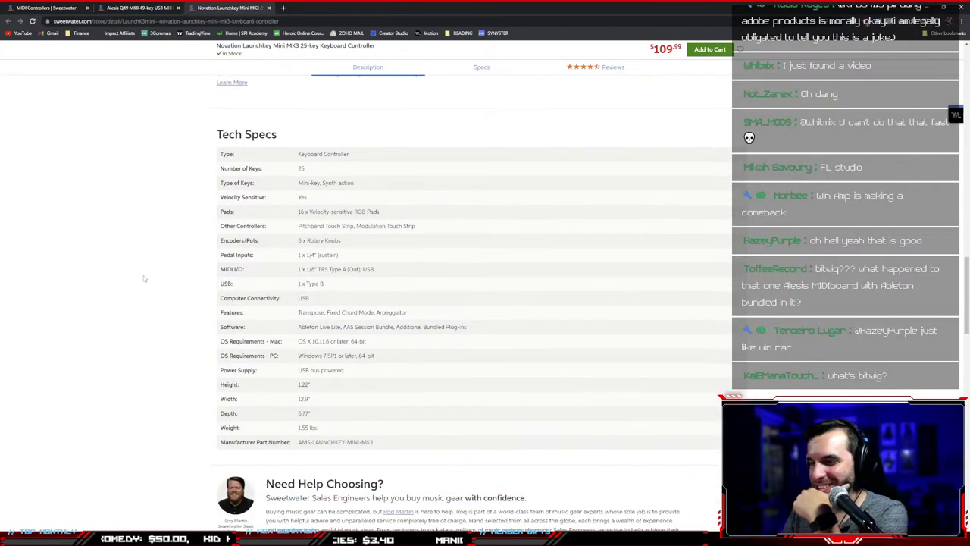
drag(481, 329, 215, 330)
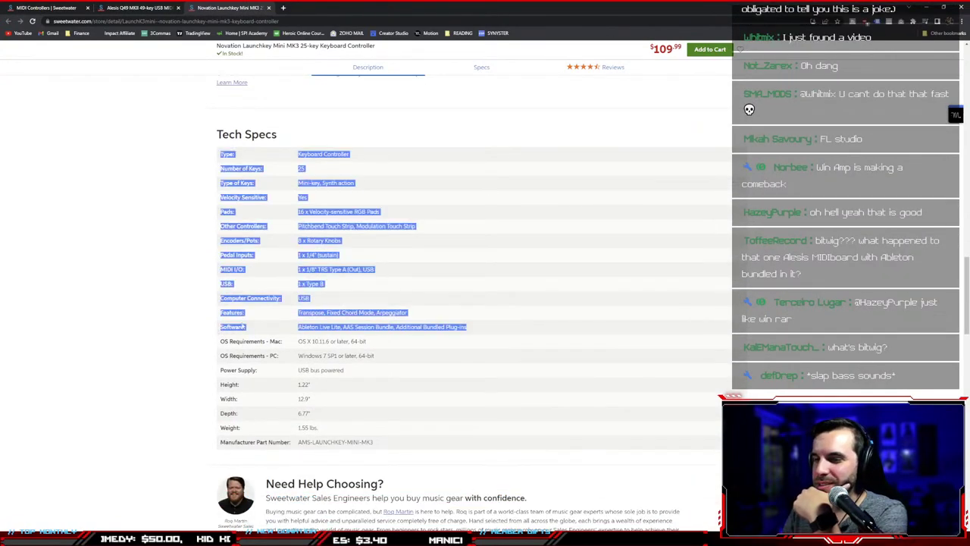
click(417, 339)
scroll(433, 334, up, 12)
scroll(427, 336, up, 10)
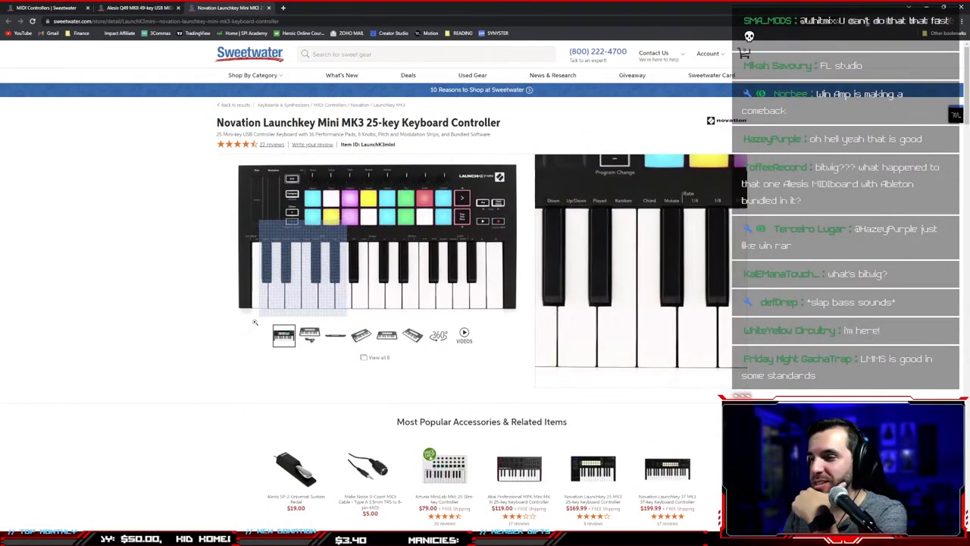
double_click(139, 348)
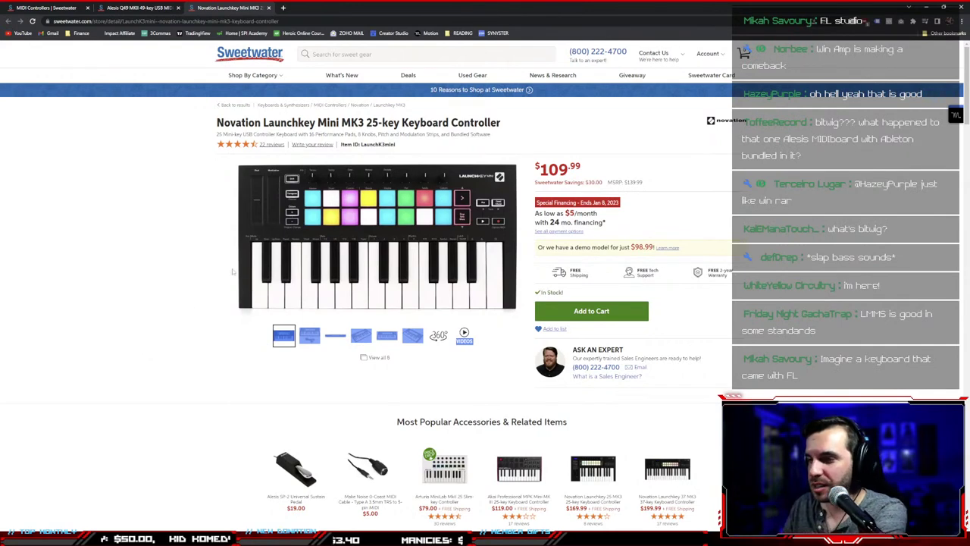
click(129, 275)
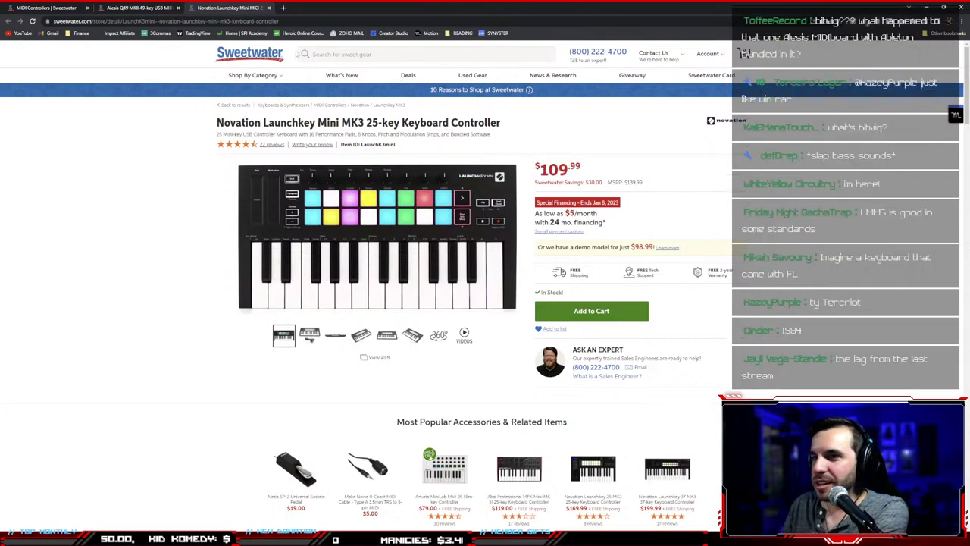
Switch back to Ableton Live, select the bass track's first four-bar clip and play bars 1 to 4 with the arrangement loop enabled
click(927, 9)
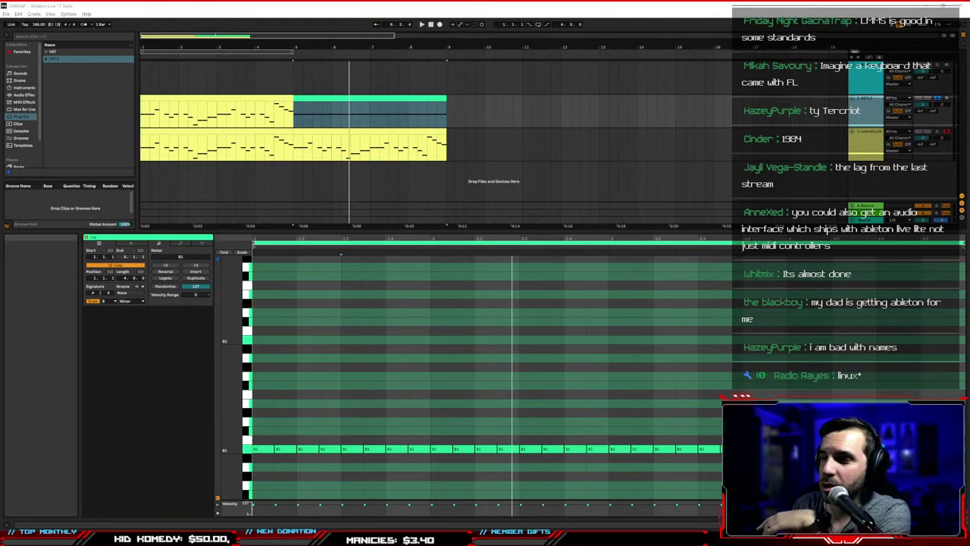
key(space)
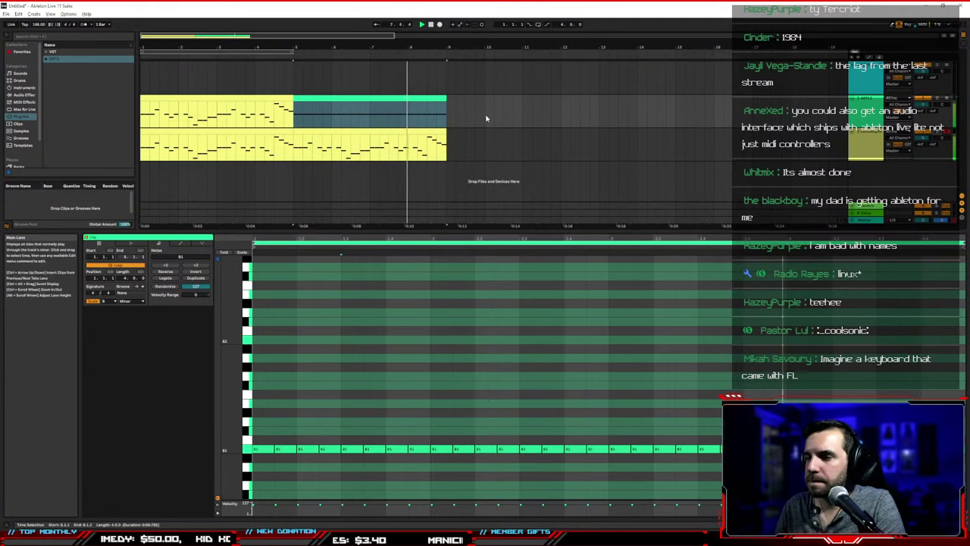
click(247, 98)
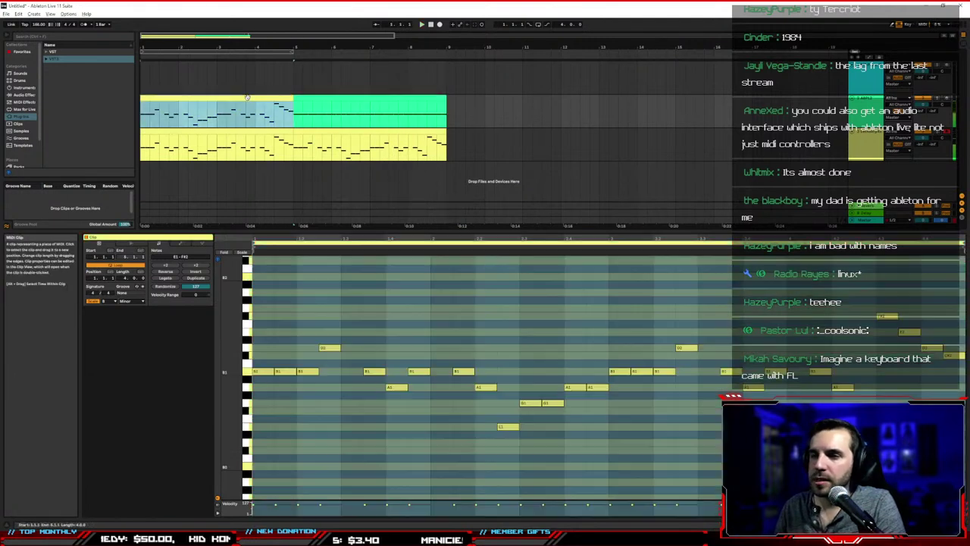
click(538, 26)
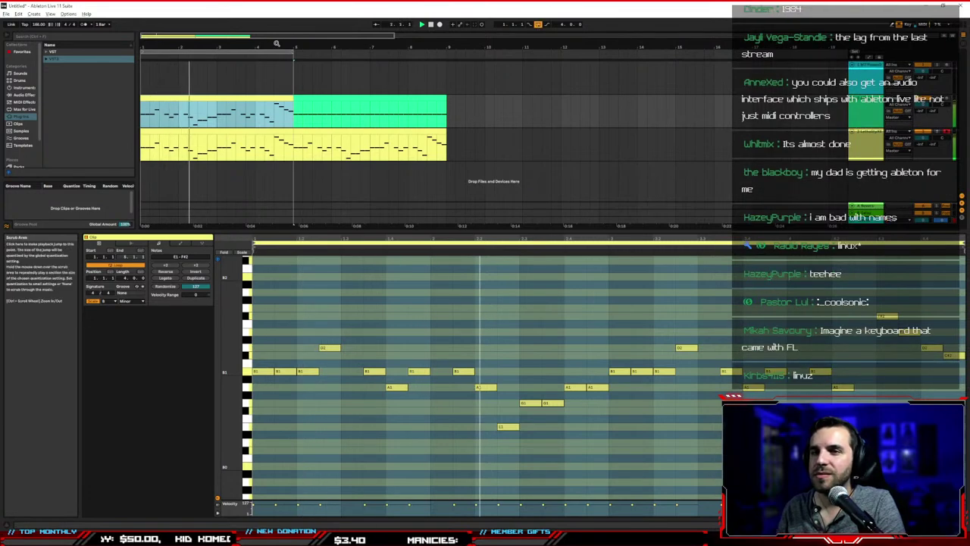
Play the riff in bars 1 to 4, and loop and play the bass track's four-bar clip in bars 5 to 8
drag(272, 225, 305, 235)
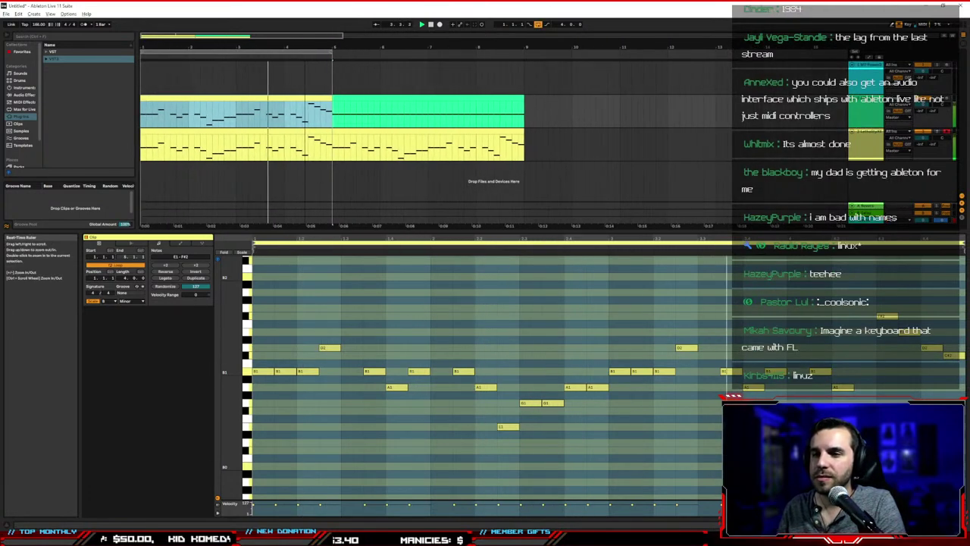
click(307, 70)
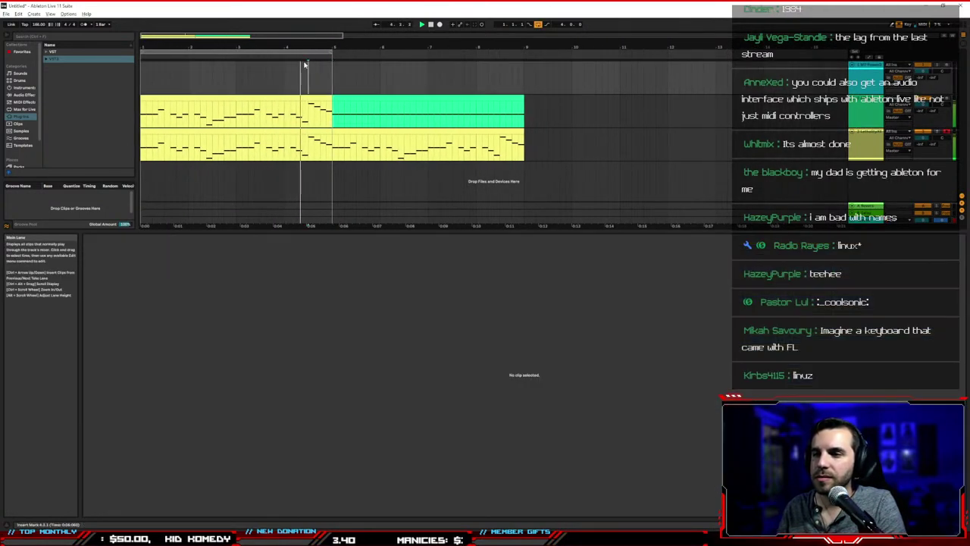
click(344, 70)
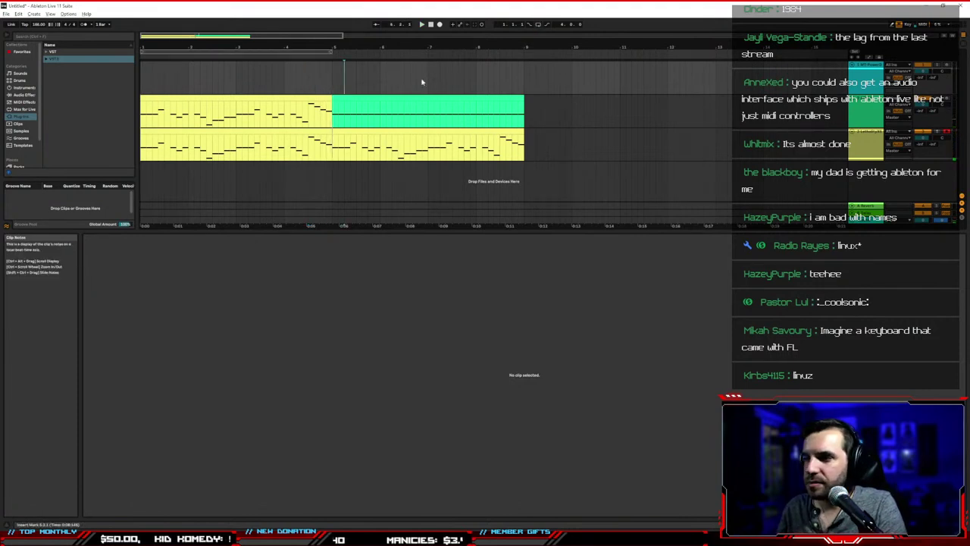
click(383, 127)
key(ctrl+l)
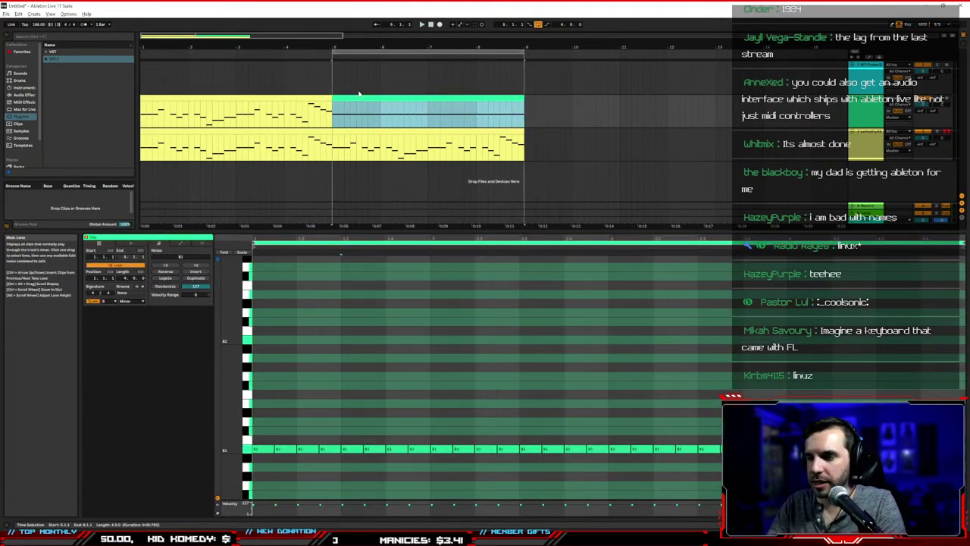
key(space)
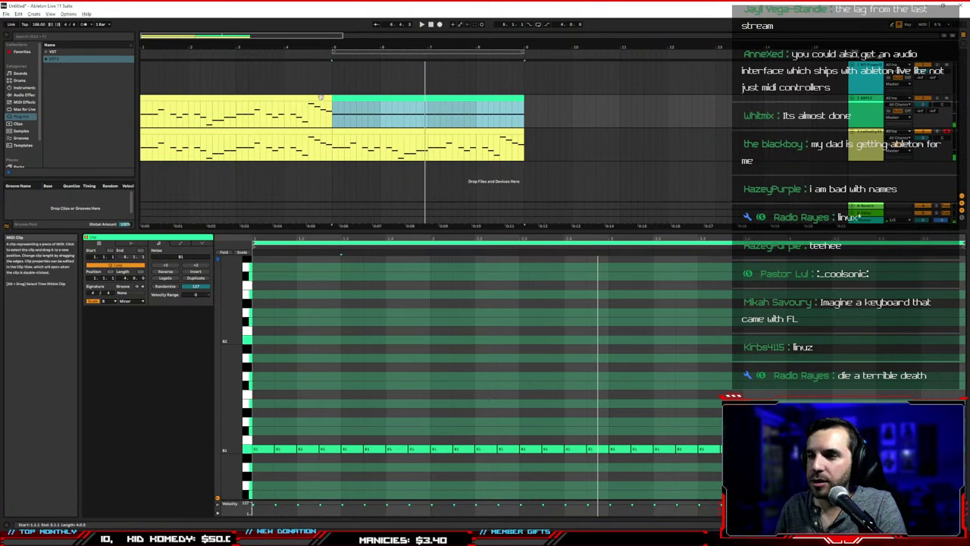
Delete the bass and guitar clips in bars 5 to 8 and play the remaining riff with bars 1 to 4 looped
click(321, 97)
key(ctrl+l)
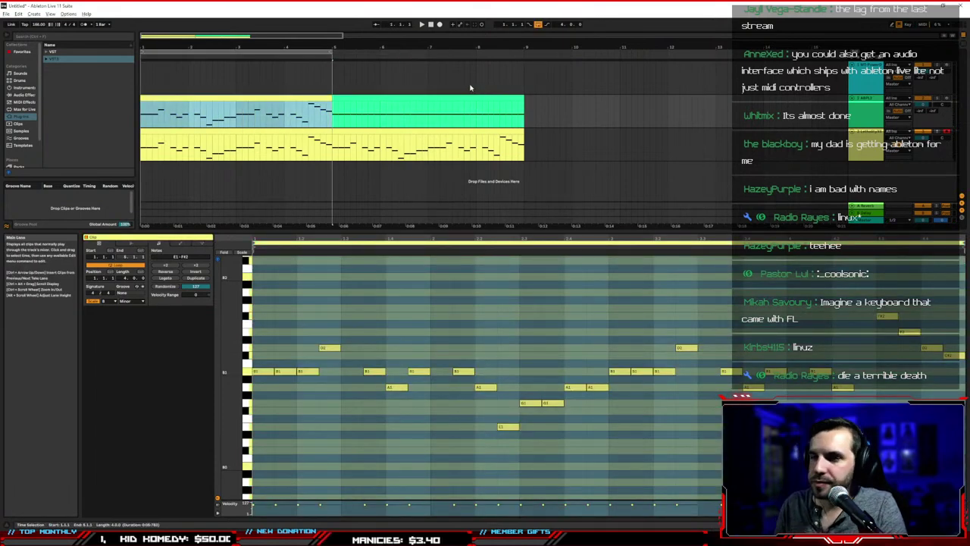
click(422, 99)
shift+click(433, 131)
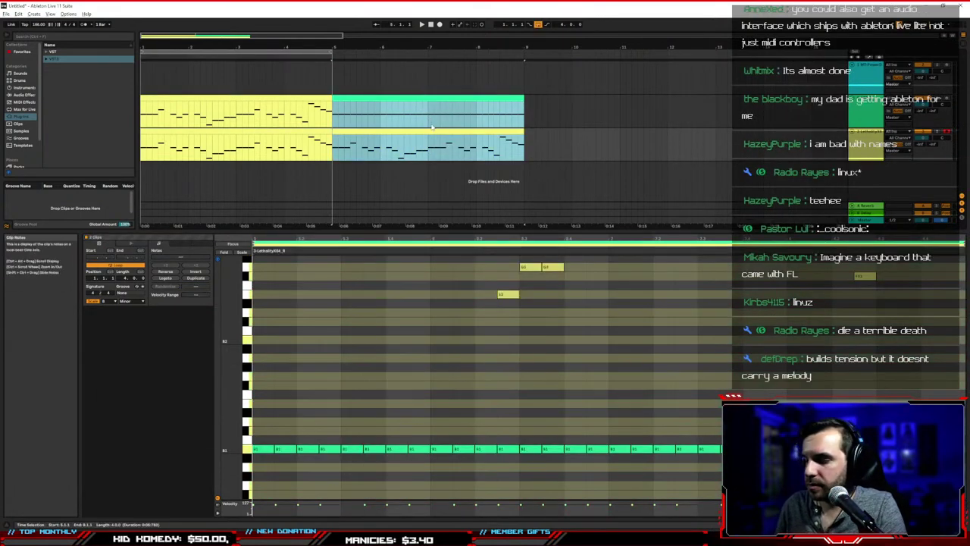
key(Delete)
click(231, 84)
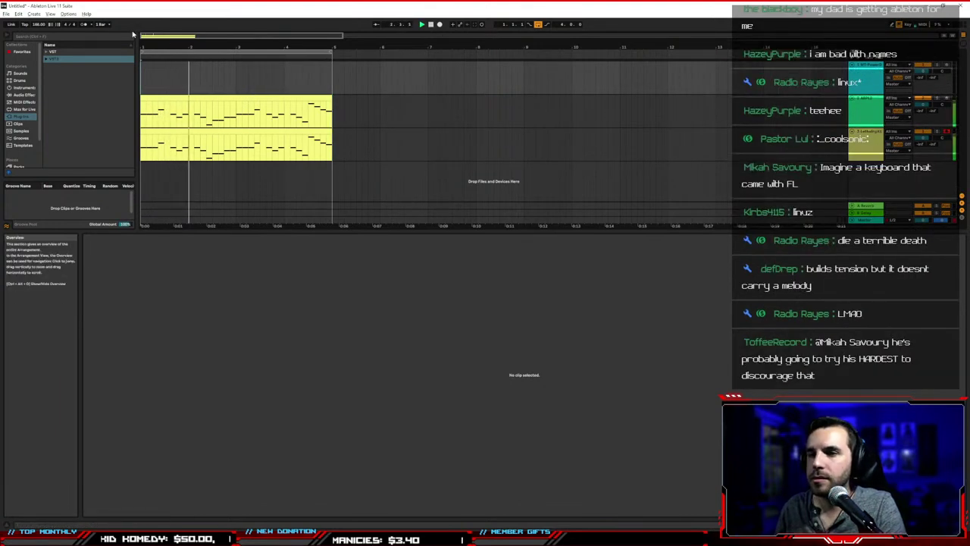
click(193, 96)
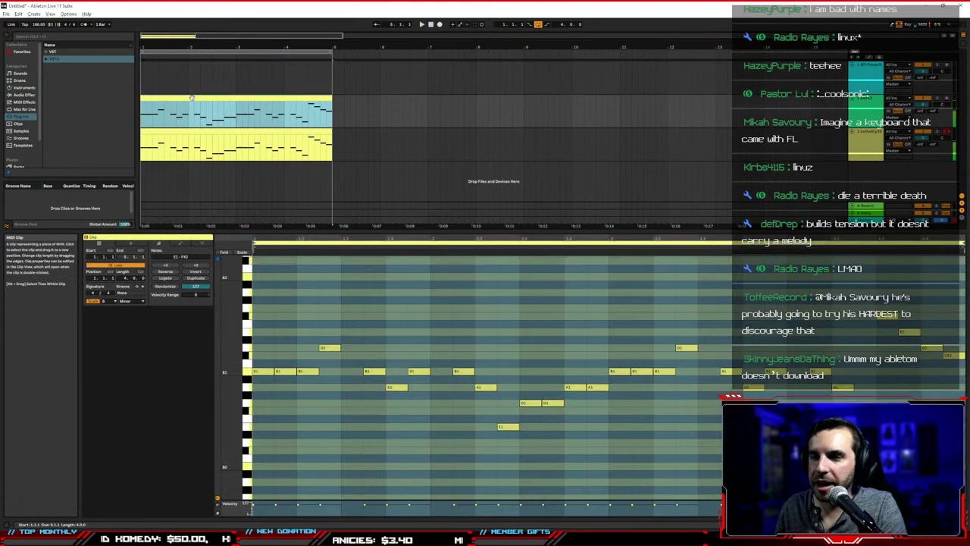
Insert an empty MIDI clip across bars 1 to 4 of the drum track and enlarge the note editor
drag(144, 82, 331, 83)
right_click(318, 66)
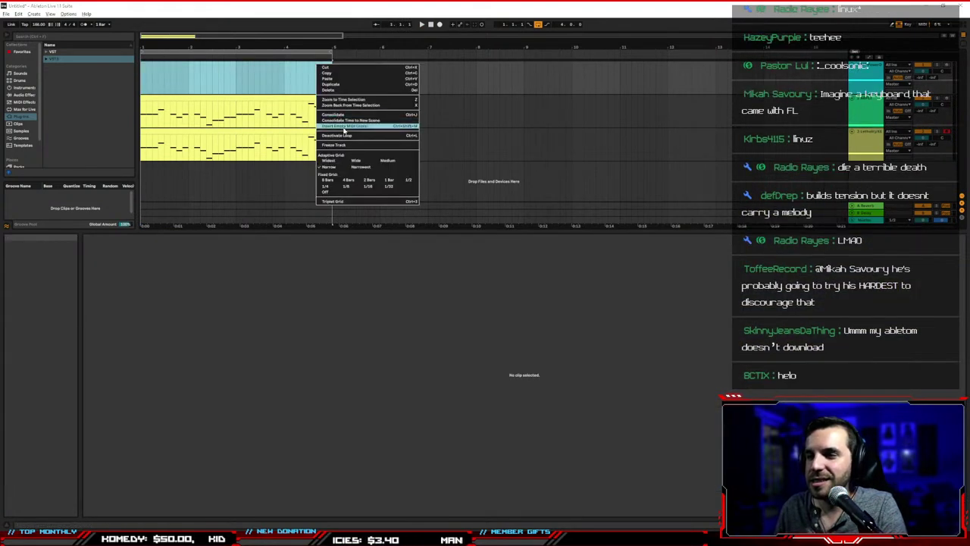
click(343, 126)
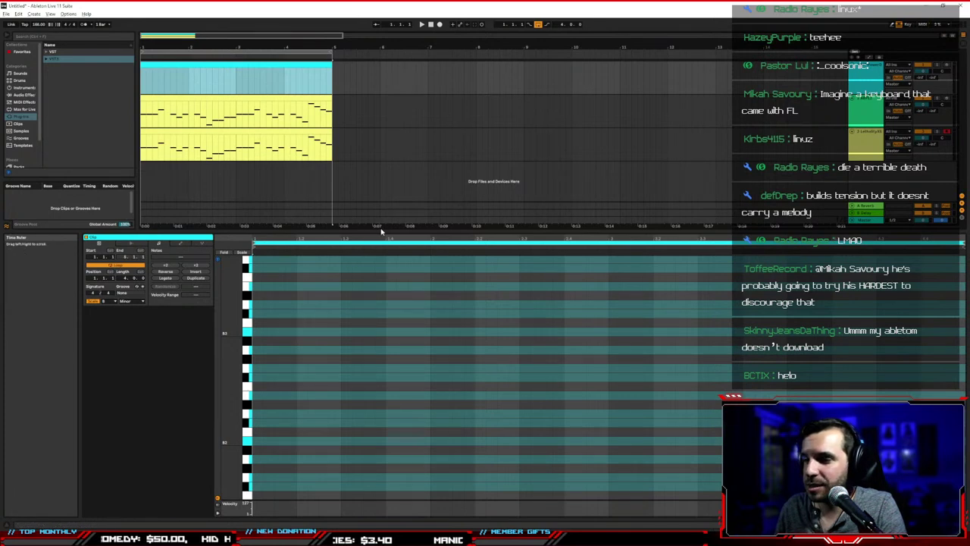
drag(381, 230, 386, 174)
Turn off scale highlighting for the empty drum clip and show the octave around C1 in the note editor
scroll(379, 250, down, 5)
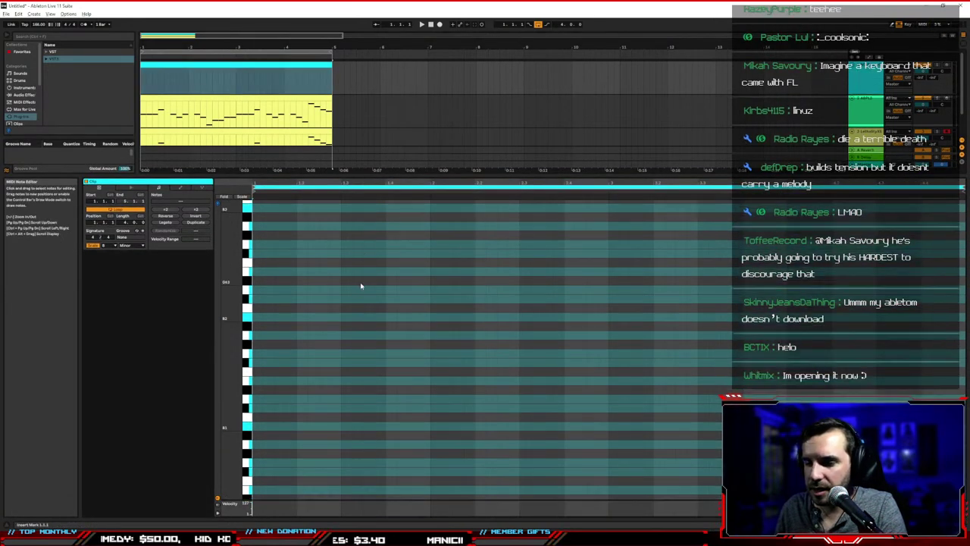
scroll(359, 291, up, 3)
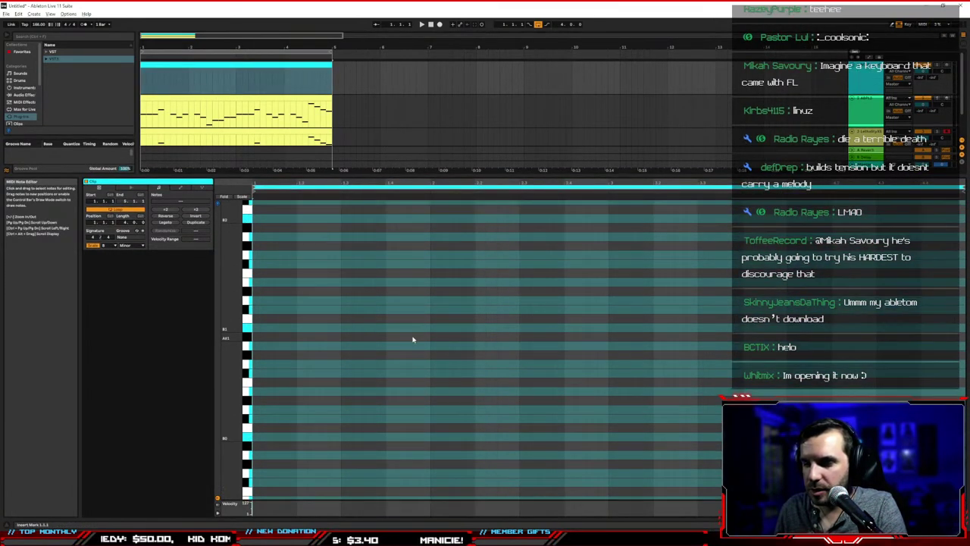
click(93, 245)
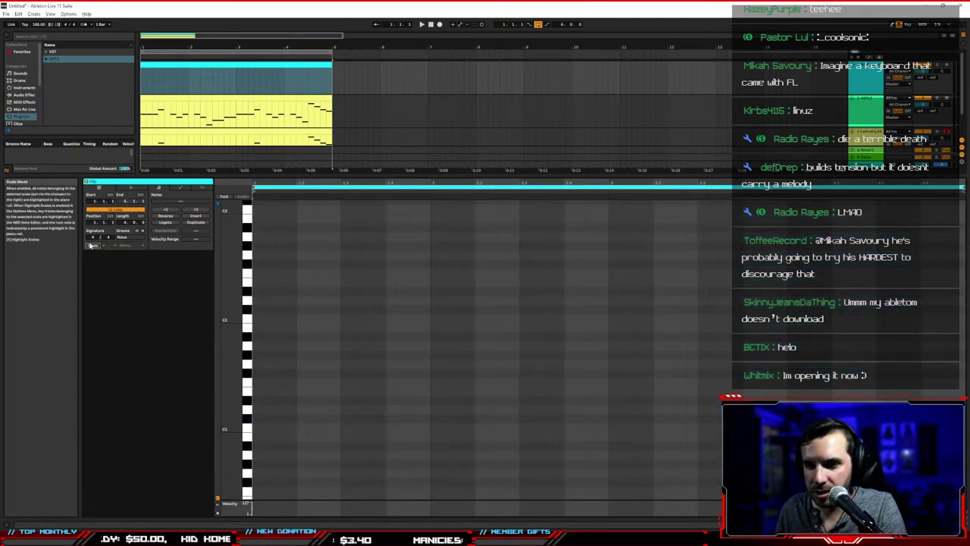
click(352, 311)
scroll(297, 324, down, 4)
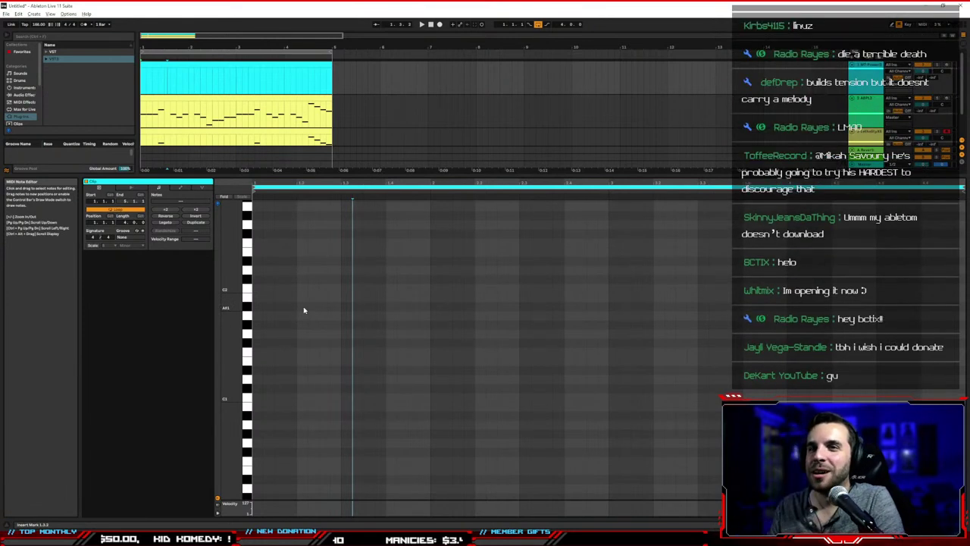
Draw short test notes on C1, D1 and F#1 at the start of the drum clip and delete them
key(b)
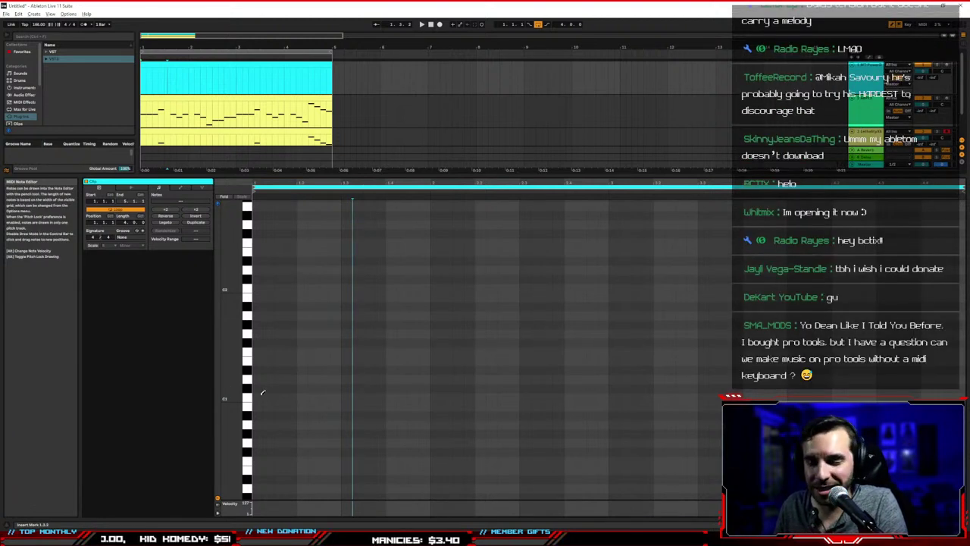
click(259, 395)
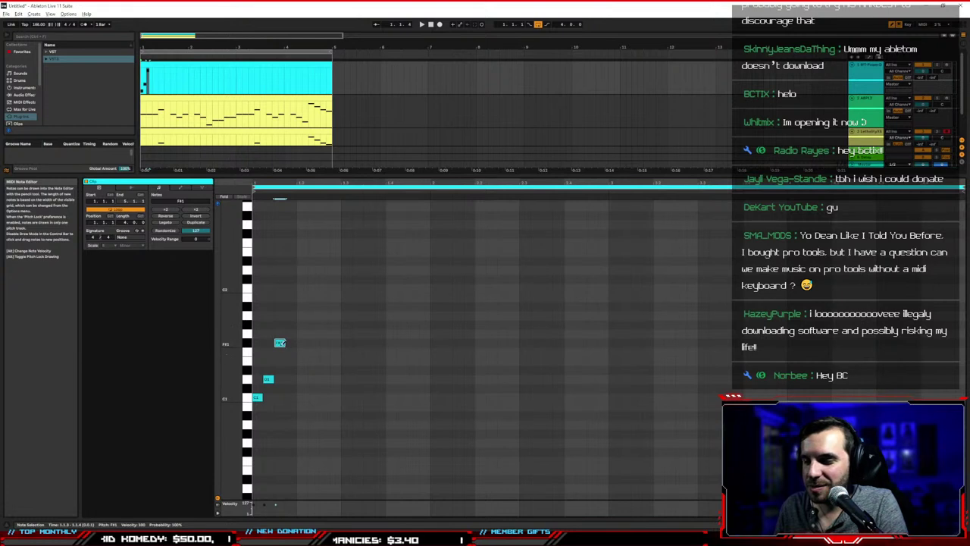
key(b)
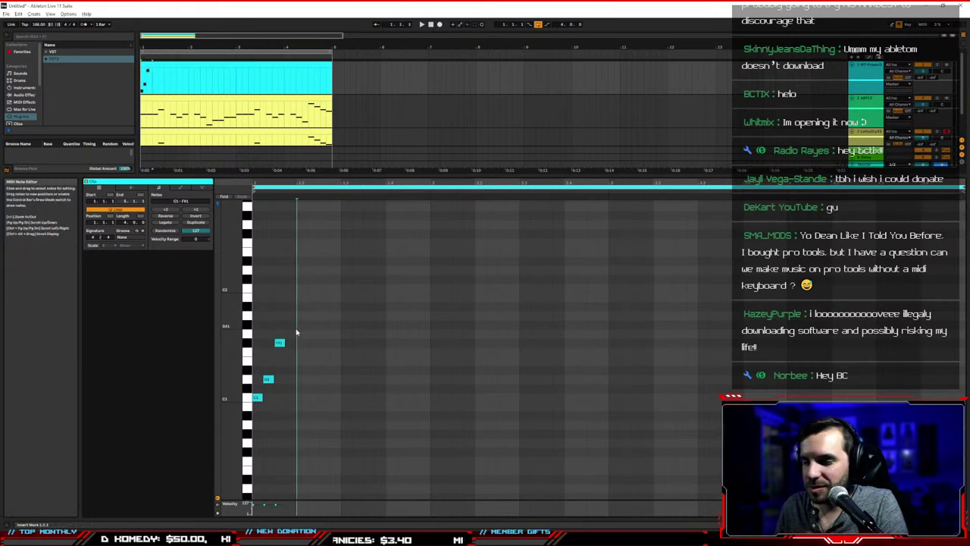
drag(297, 331, 265, 398)
key(Delete)
Draw alternating C1 and D1 notes on the four beats of bar 1 and play the drum track soloed with that bar looped
key(b)
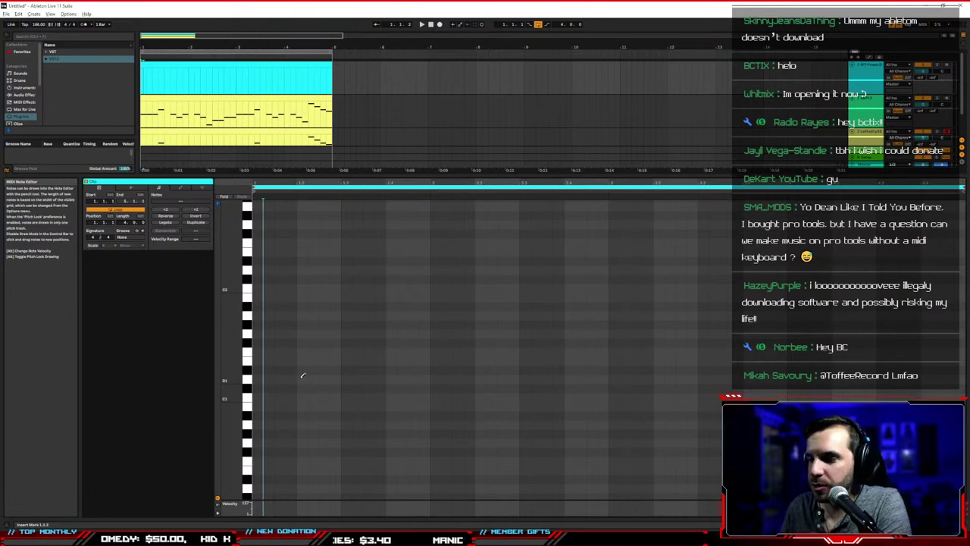
click(302, 378)
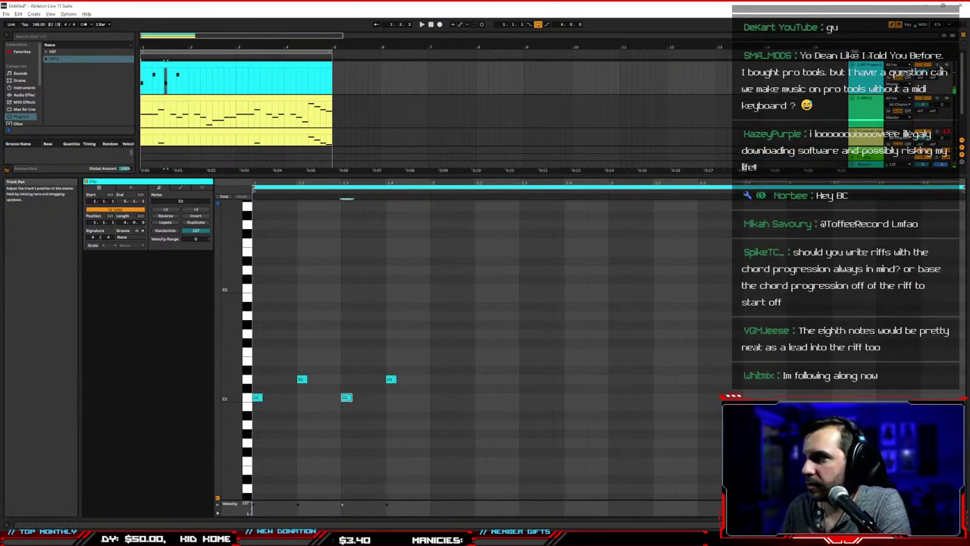
click(938, 65)
drag(190, 81, 127, 75)
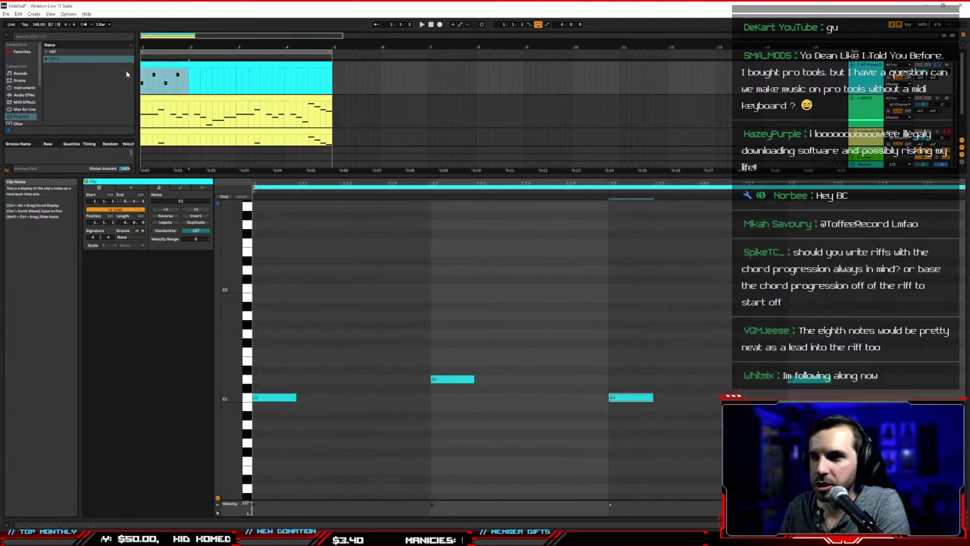
key(ctrl+l)
key(space)
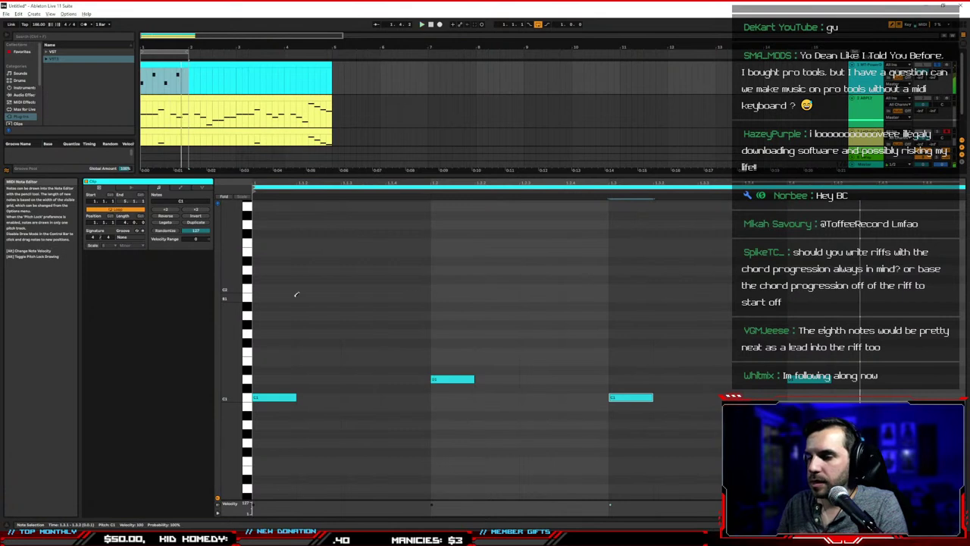
Add F#1 notes on every eighth note of bar 1 in the drum clip and play the looped beat
click(274, 343)
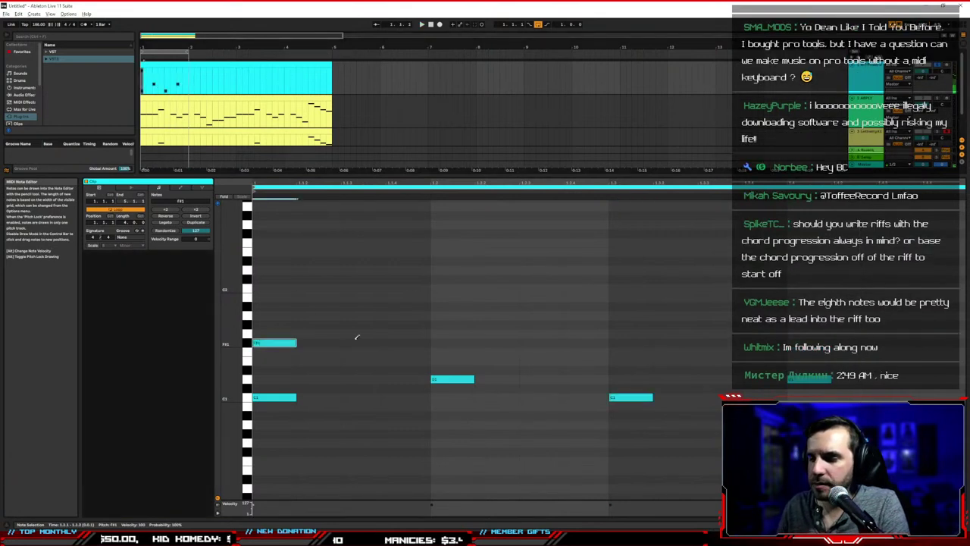
click(363, 343)
click(453, 343)
click(542, 343)
click(627, 343)
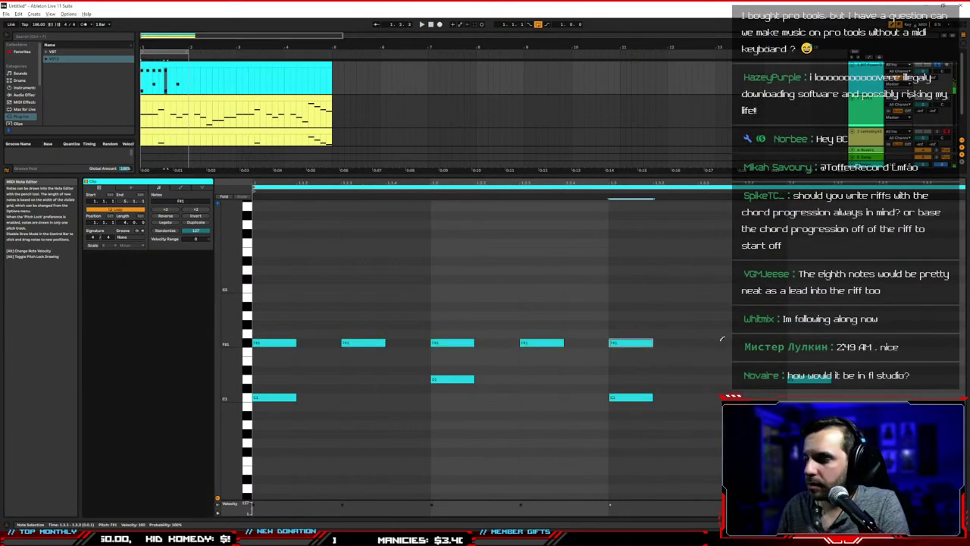
click(717, 343)
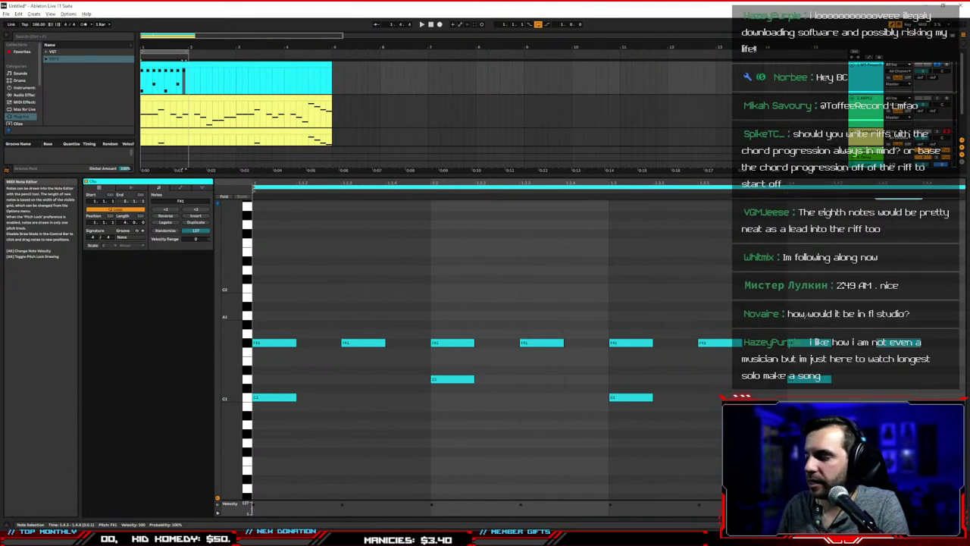
key(space)
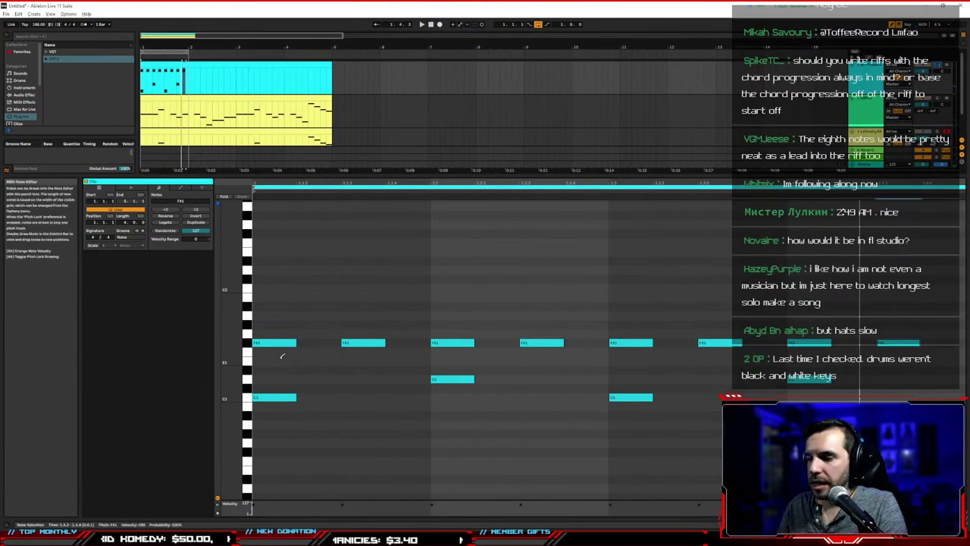
Delete the off-beat F#1 notes in bar 1, move the remaining ones up to A#1 and play the beat
drag(369, 313, 371, 372)
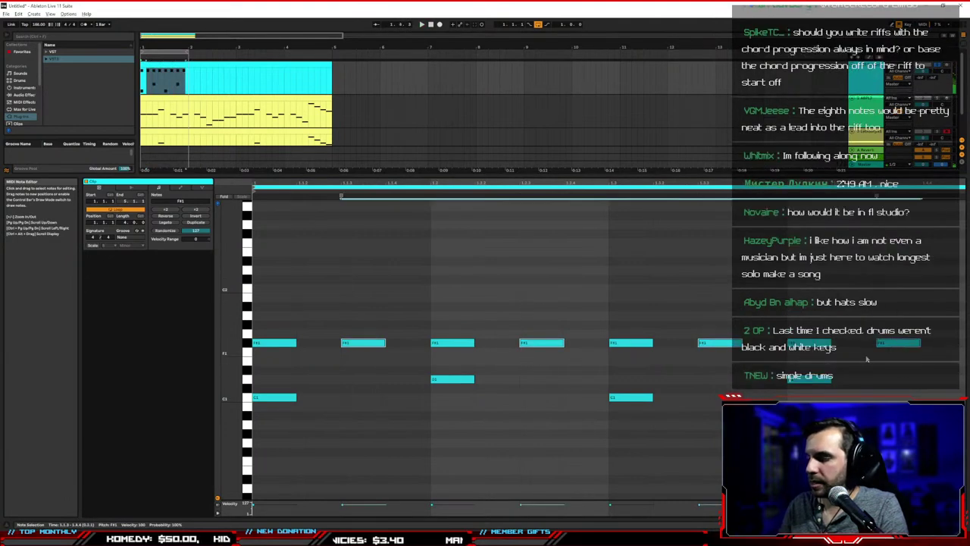
key(Delete)
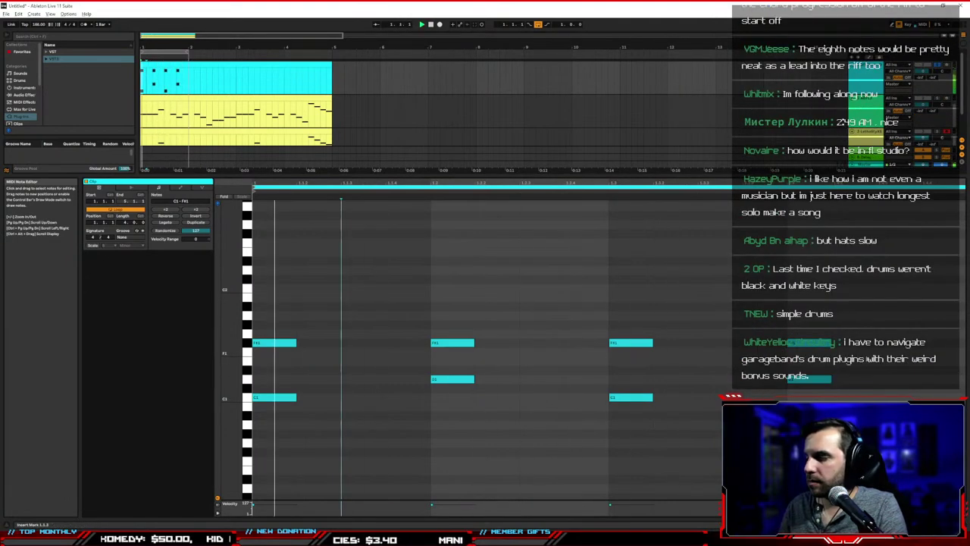
drag(855, 325, 285, 309)
key(space)
key(space)
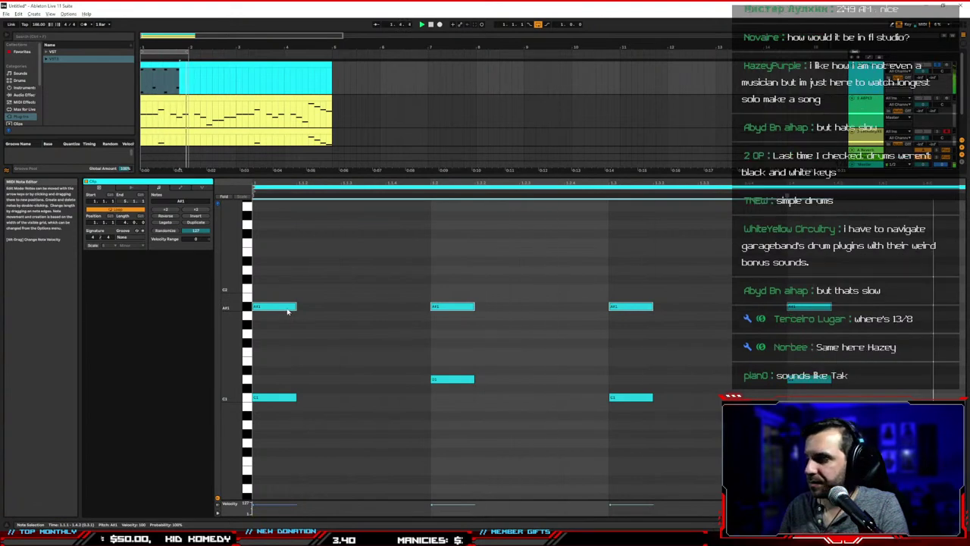
Try the A#1 cymbal notes on C#2 and D#2 during playback, and move them down to F#1
drag(288, 309, 290, 279)
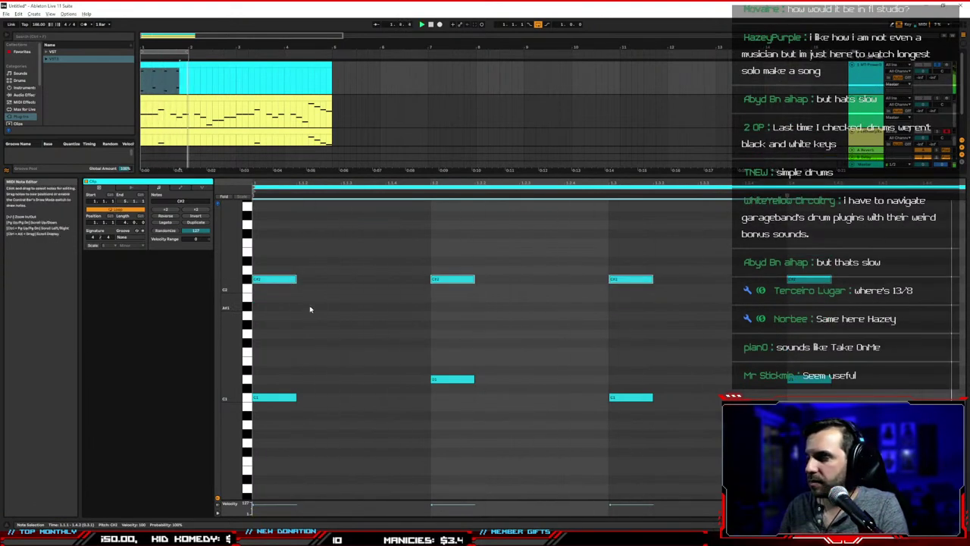
drag(284, 279, 283, 262)
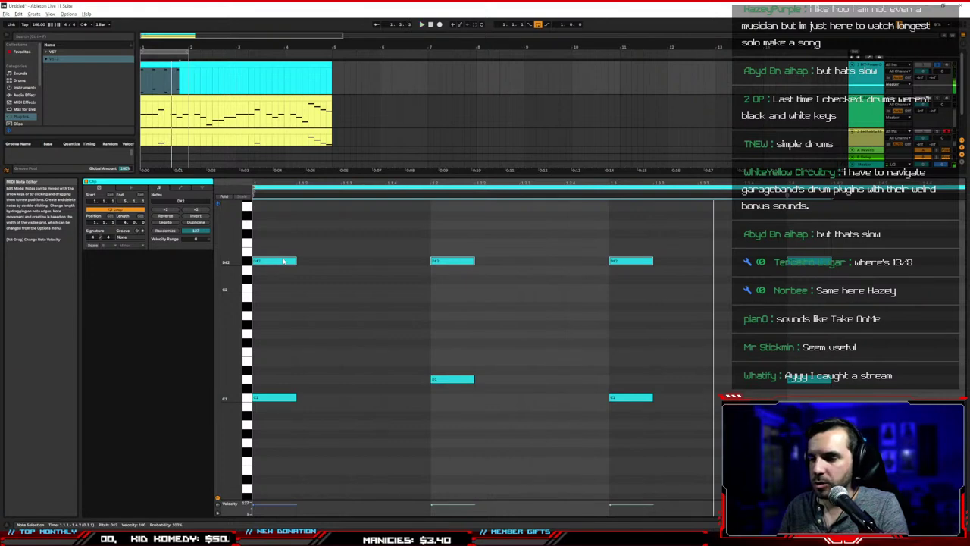
drag(271, 261, 309, 342)
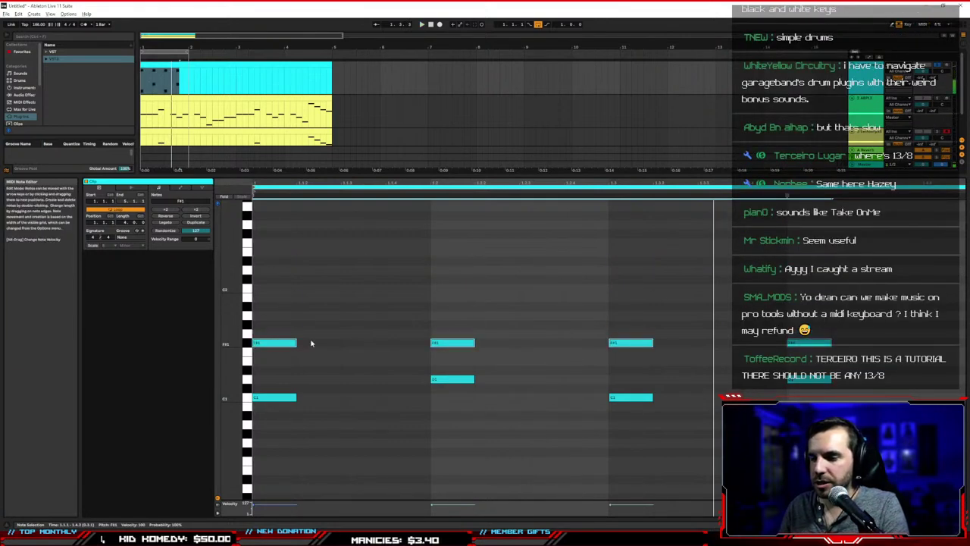
Draw F#1 notes on the four off-beats of bar 1, play the beat and undo the added notes
click(371, 341)
click(559, 342)
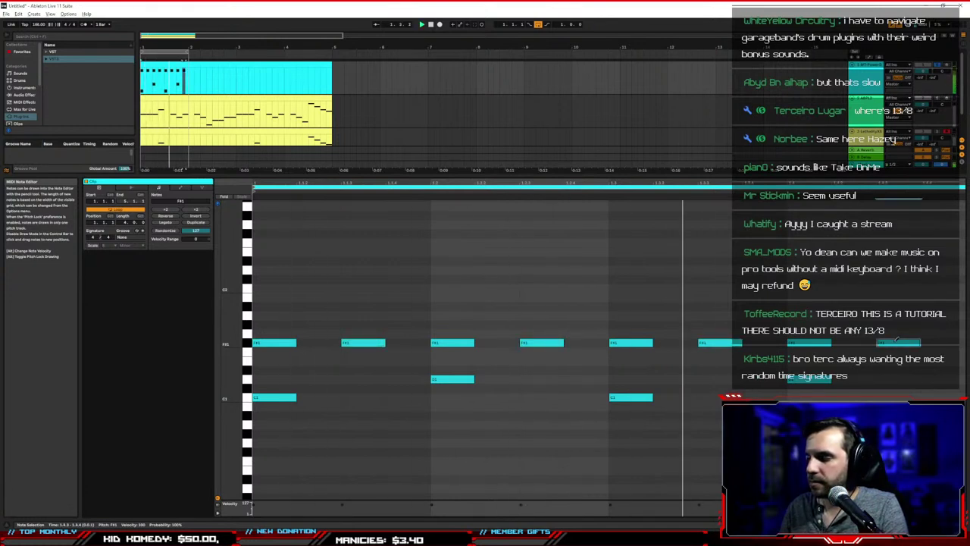
key(space)
key(b)
key(ctrl+z)
key(ctrl+z)
key(ctrl+z)
key(ctrl+z)
Move the four F#1 notes on the beats of bar 1 up to A#1 and play the looped beat
mouse_move(872, 320)
mouse_down()
mouse_move(849, 338)
mouse_move(267, 358)
mouse_up()
key(Up)
key(Up)
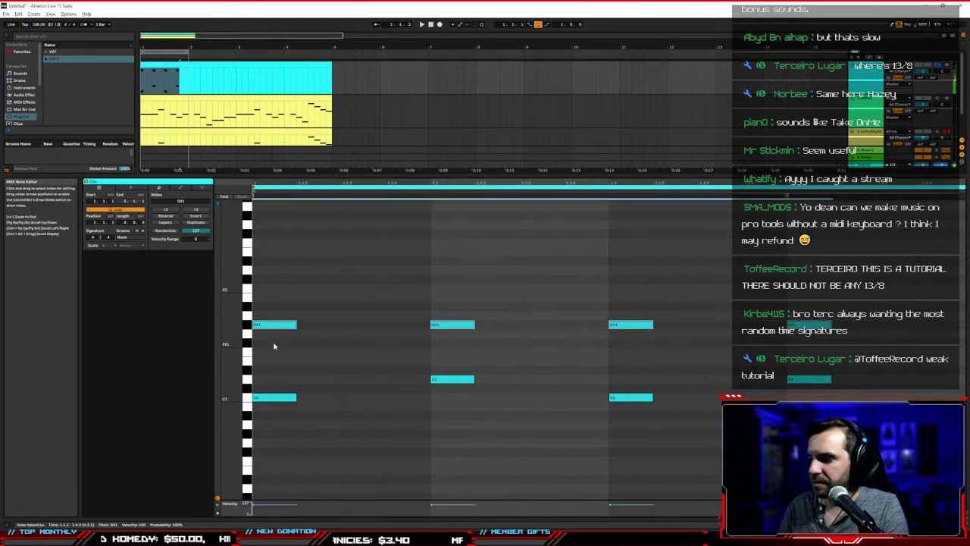
key(Up)
key(Up)
key(space)
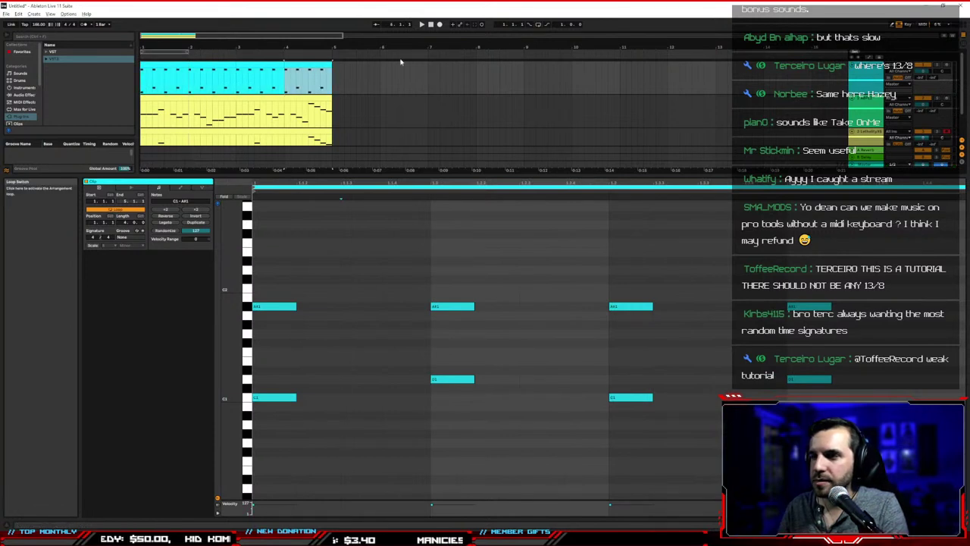
Loop bars 1 to 4 of the arrangement, start playback and enlarge the track area to show all three tracks fully
drag(189, 51, 331, 42)
click(538, 25)
key(space)
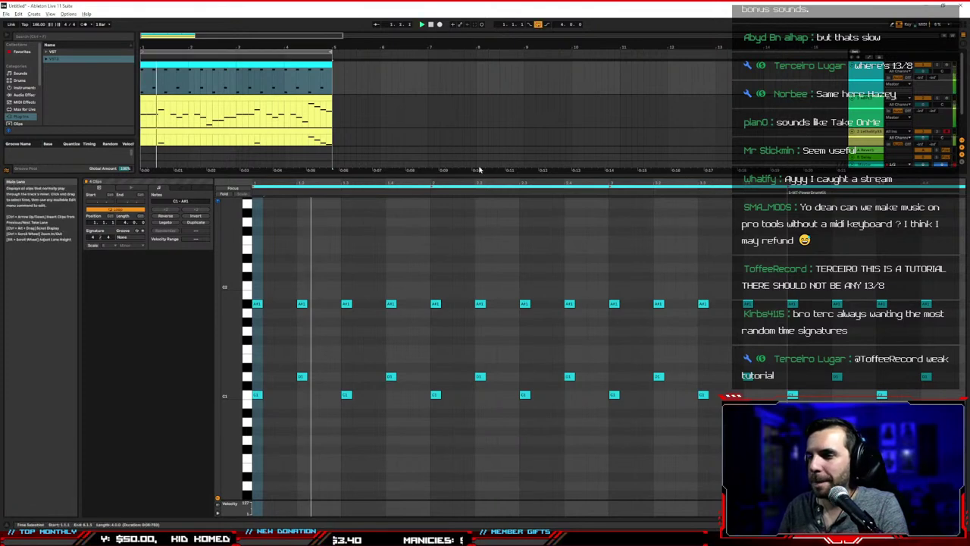
drag(483, 174, 470, 248)
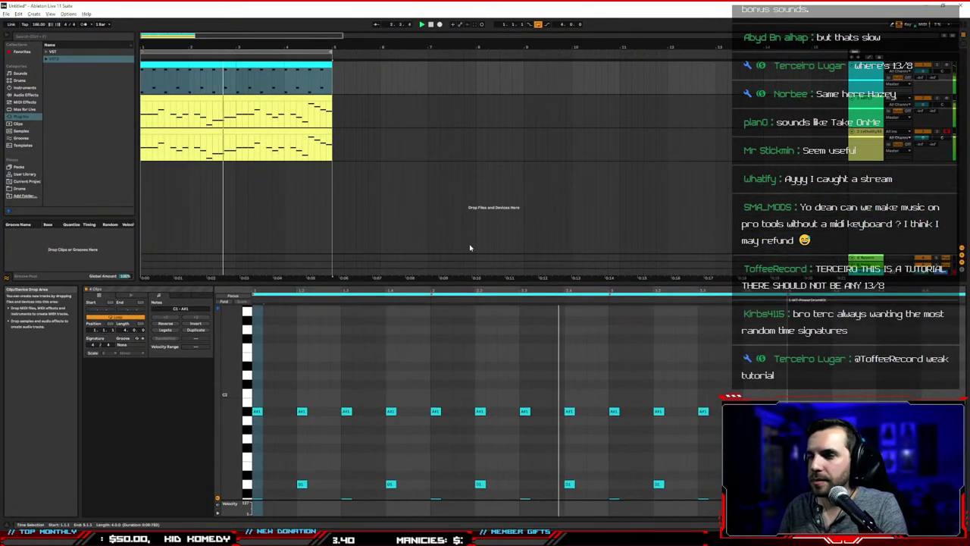
key(Tab)
key(Tab)
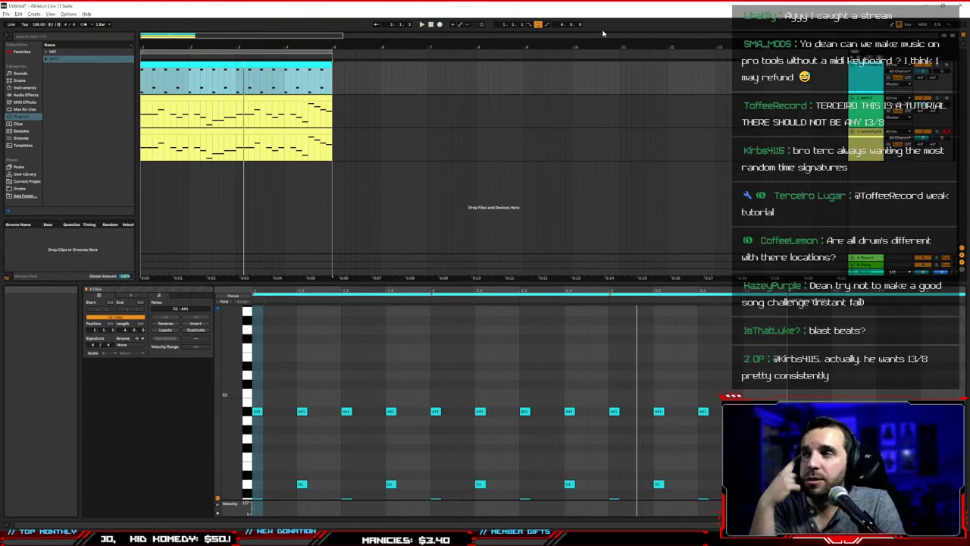
Play the looped drums, bass and guitar together and lower the guitar track's volume
key(space)
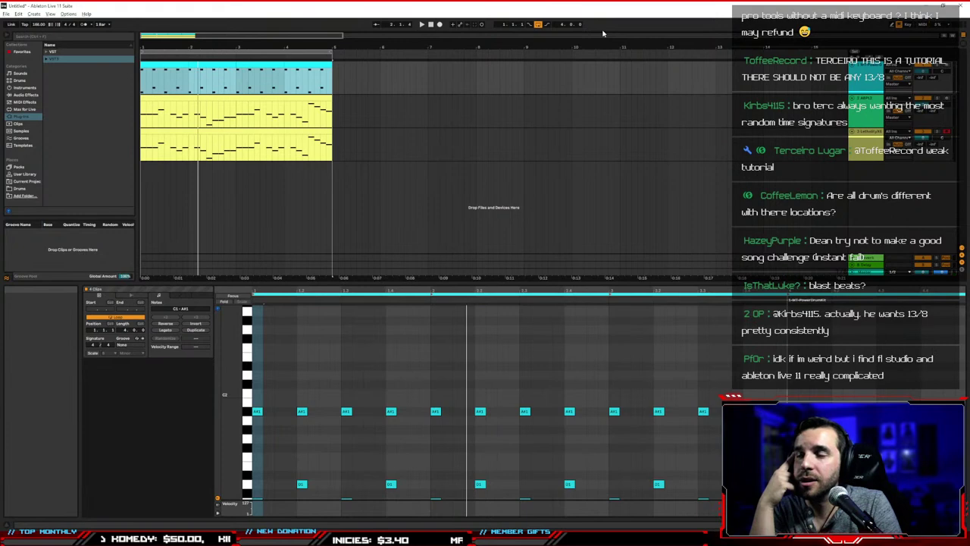
key(space)
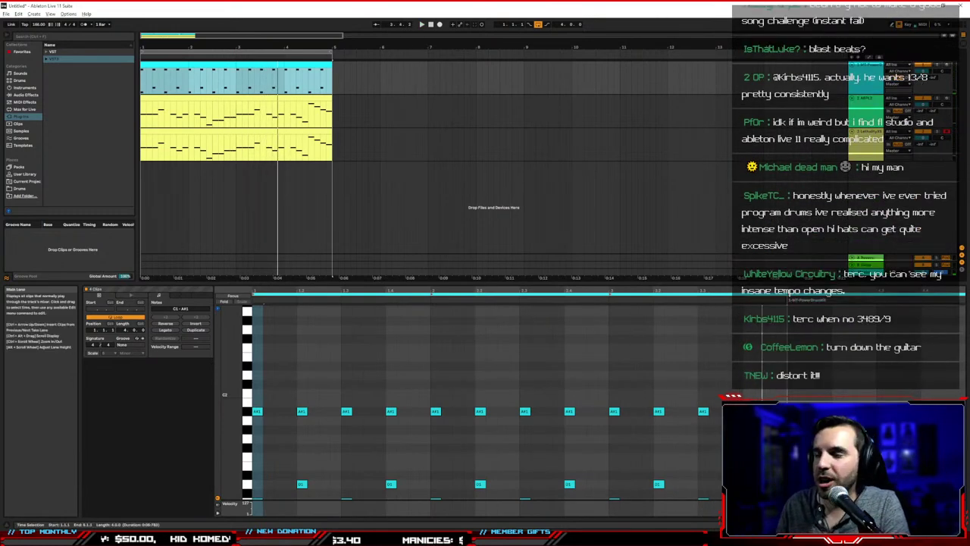
click(892, 141)
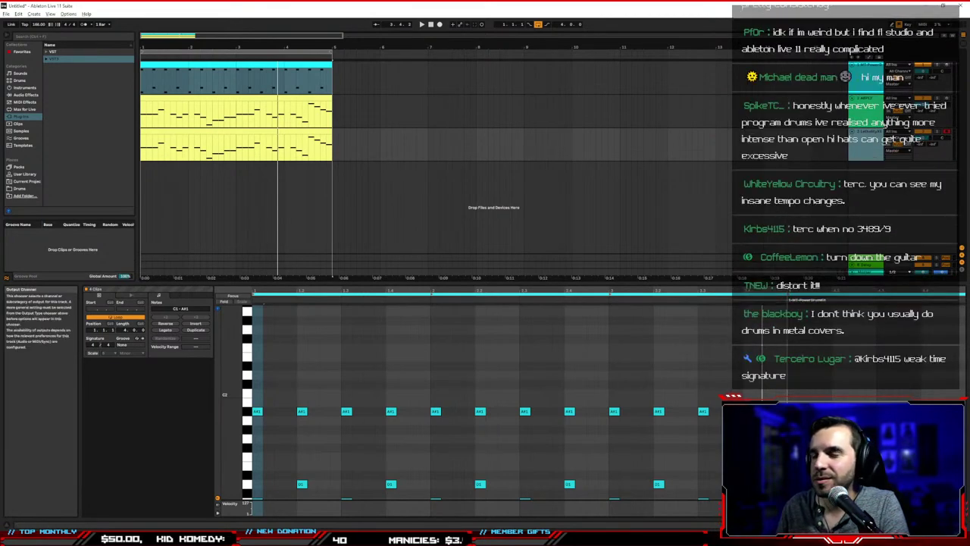
click(870, 85)
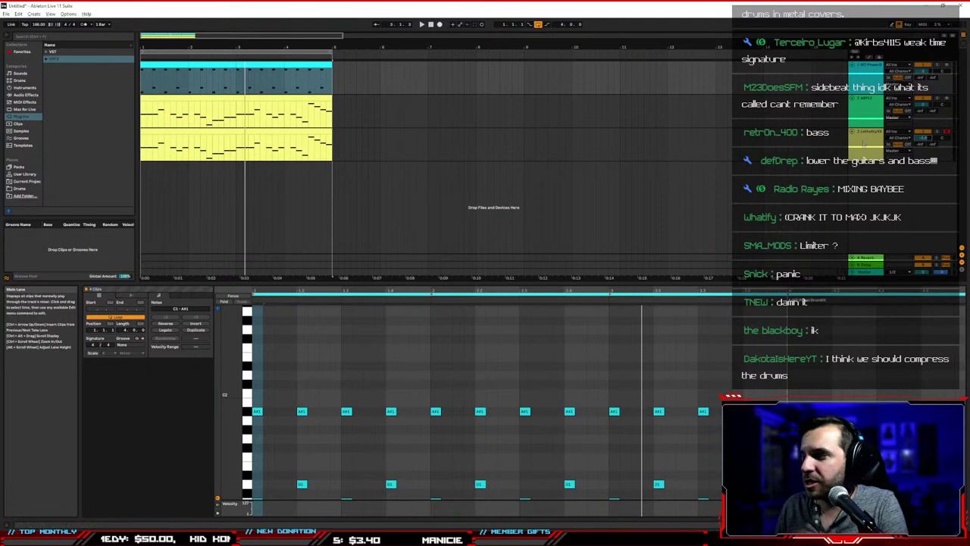
click(864, 136)
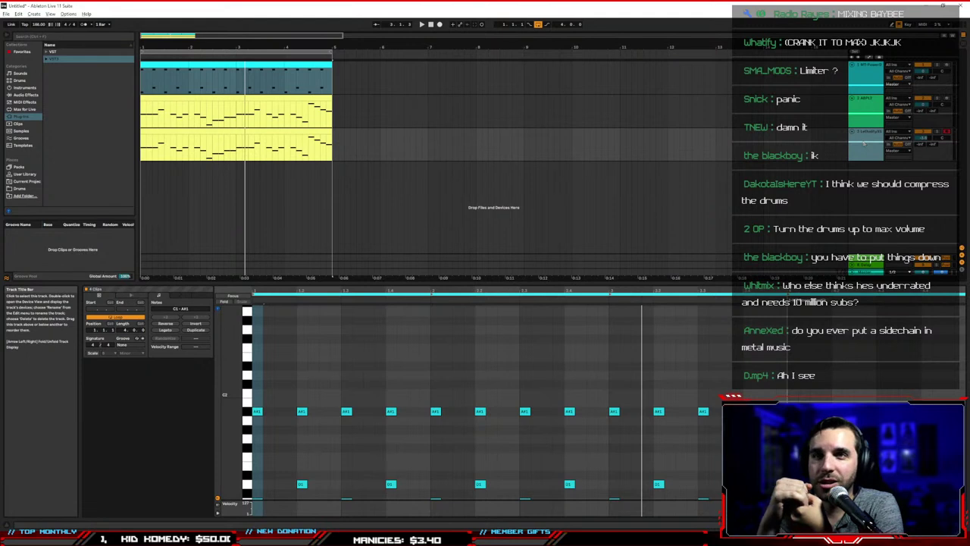
Switch to the Session view and rename the three tracks DRUMS, BASS and GUITAR
key(Tab)
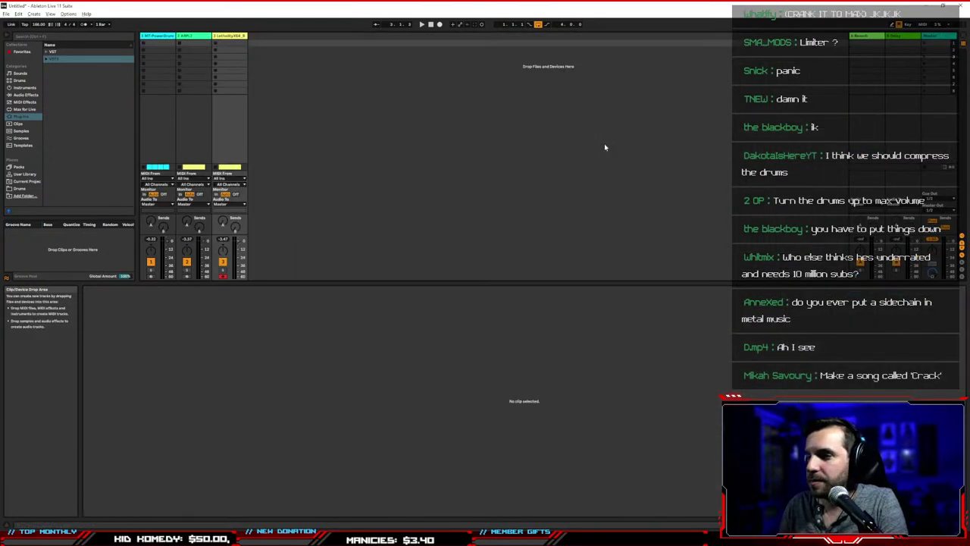
click(159, 35)
key(ctrl+r)
text(DRUMS)
key(Tab)
text(BASS)
key(Tab)
text(GUITAR)
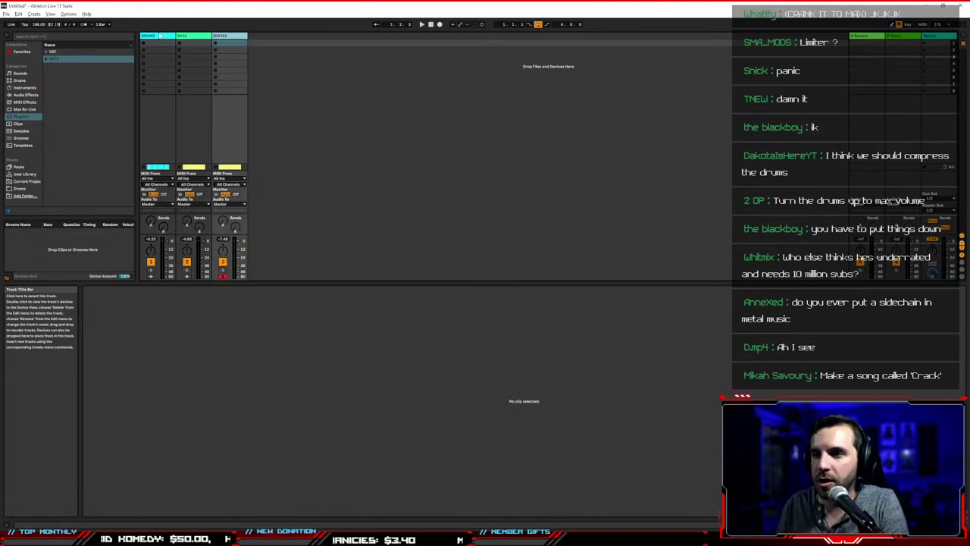
Set the interface's Zoom Display preference to 115 % and close the preferences
click(69, 14)
click(91, 247)
click(399, 172)
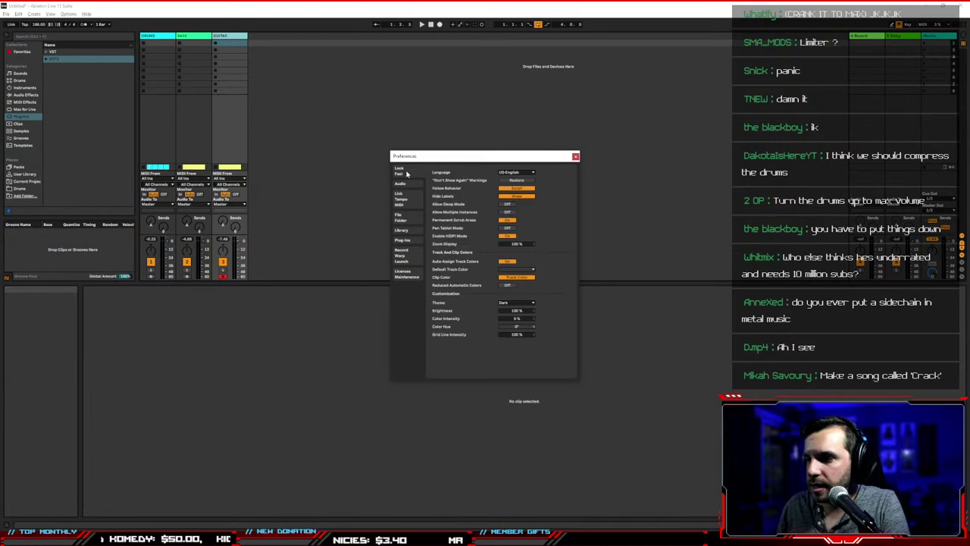
drag(518, 244, 518, 233)
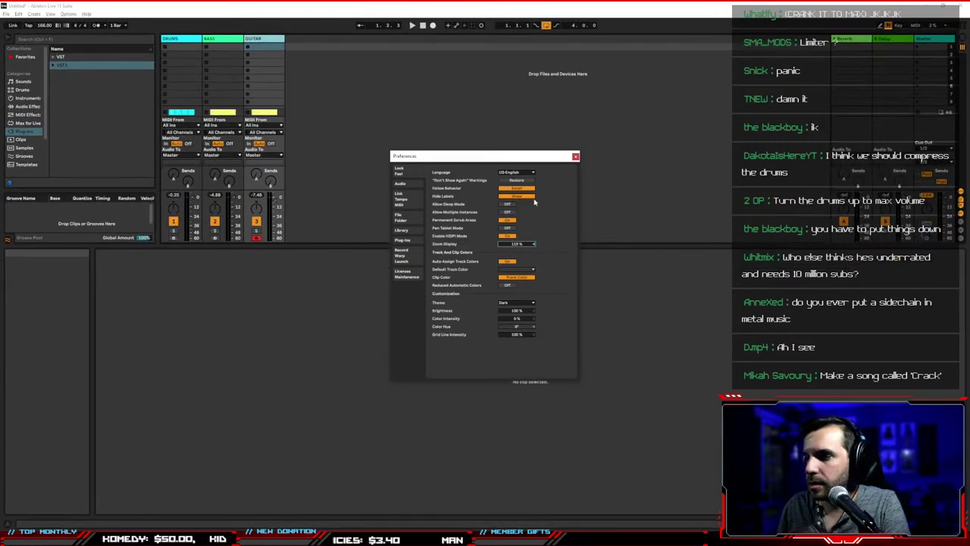
click(575, 157)
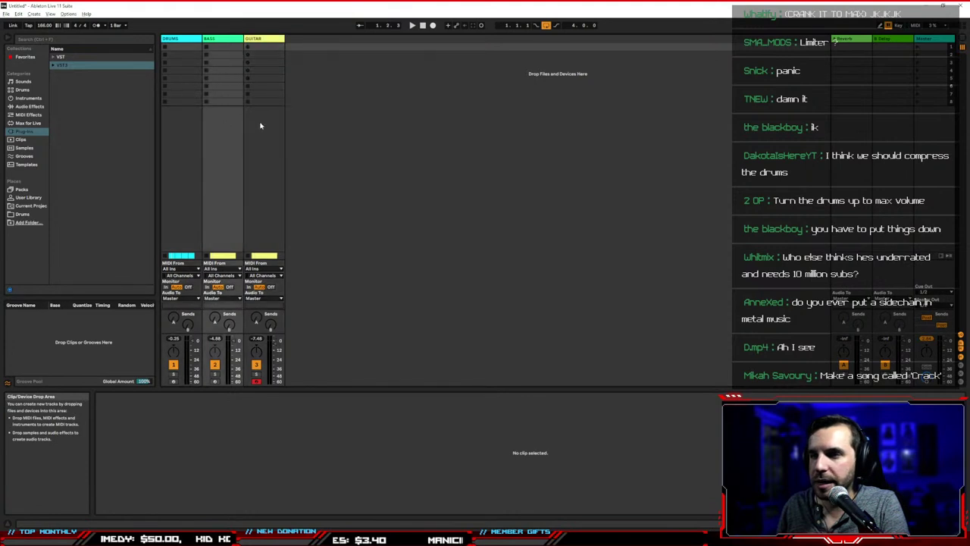
Play the loop to compare the three tracks' levels in the mixer, and return to the Arrangement view
key(space)
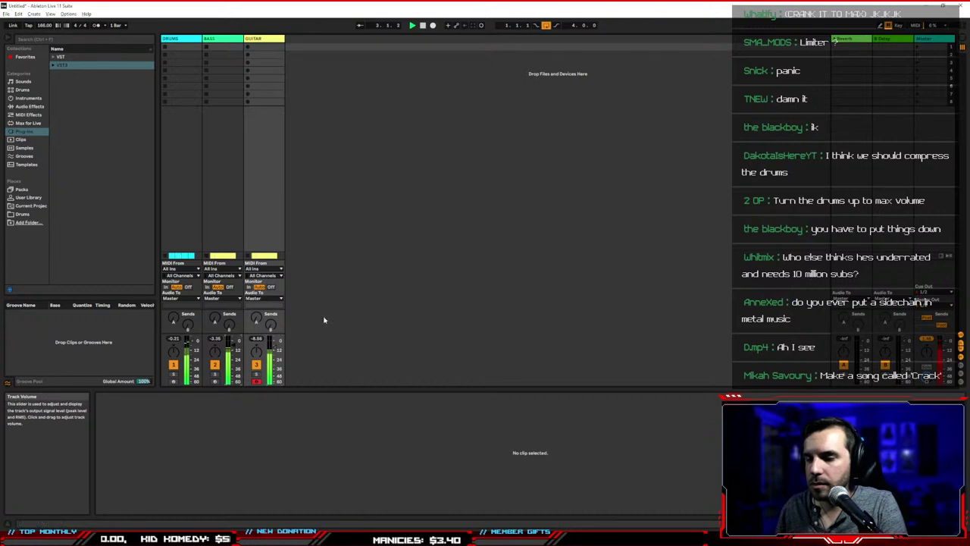
key(Tab)
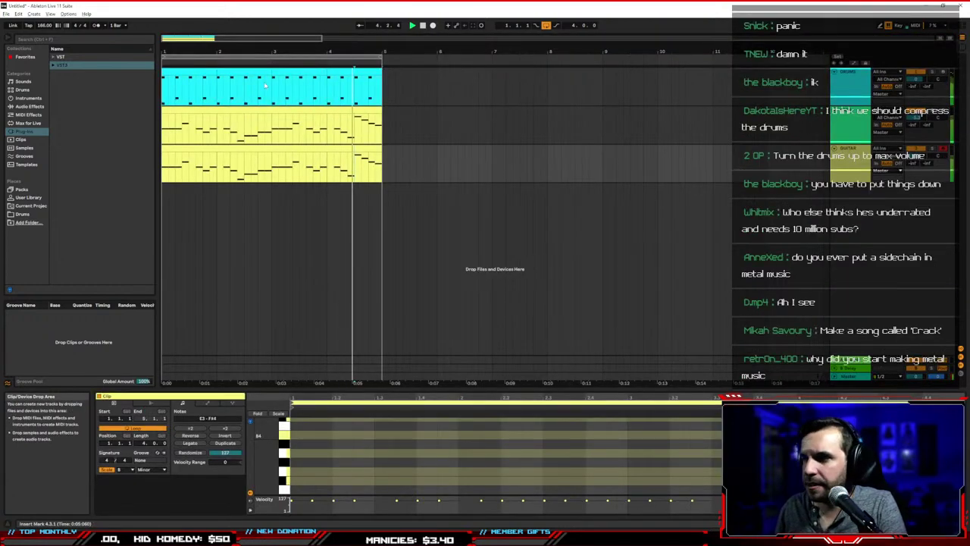
drag(275, 52, 275, 59)
click(321, 172)
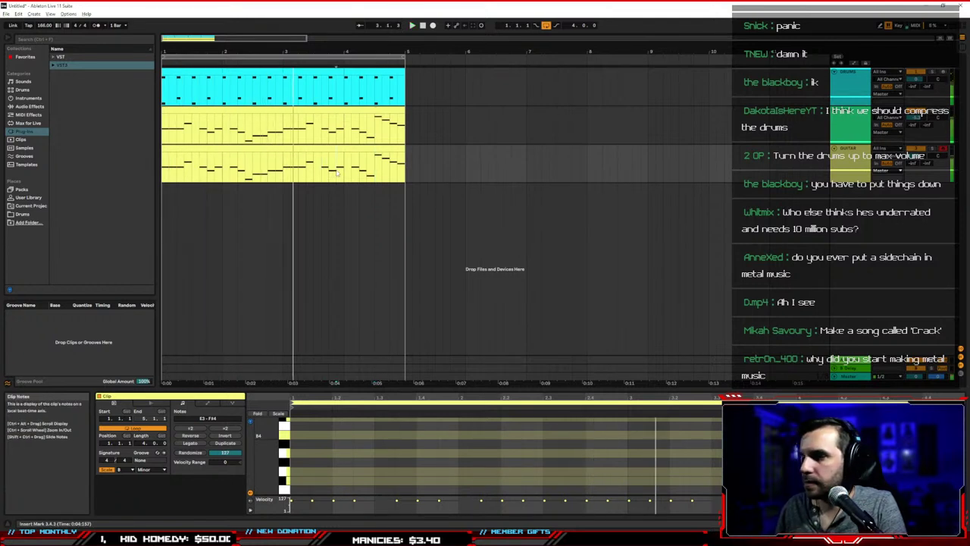
Show the guitar track's device chain, open the Guitar Rig 5 and Lethality plug-in windows to inspect them, and close them
click(322, 150)
key(shift+Tab)
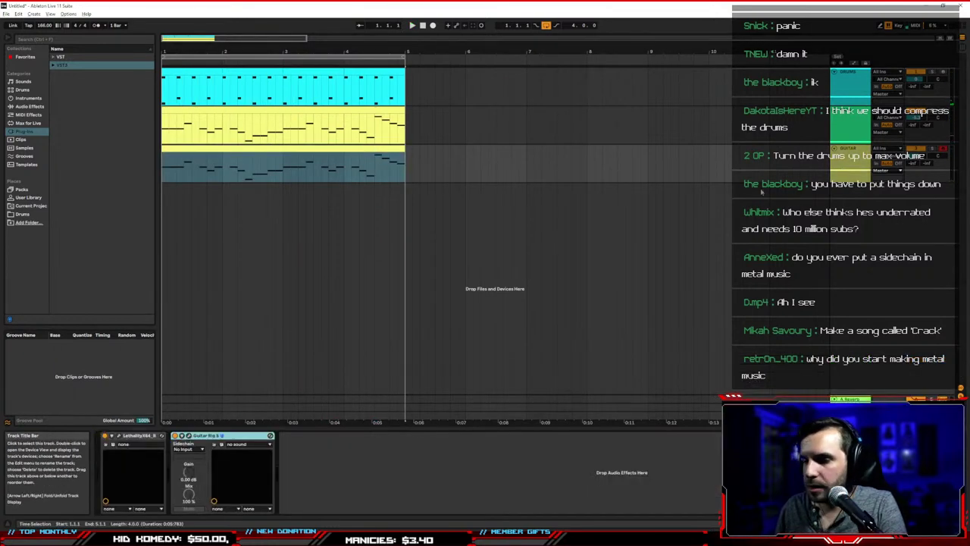
click(188, 436)
click(188, 436)
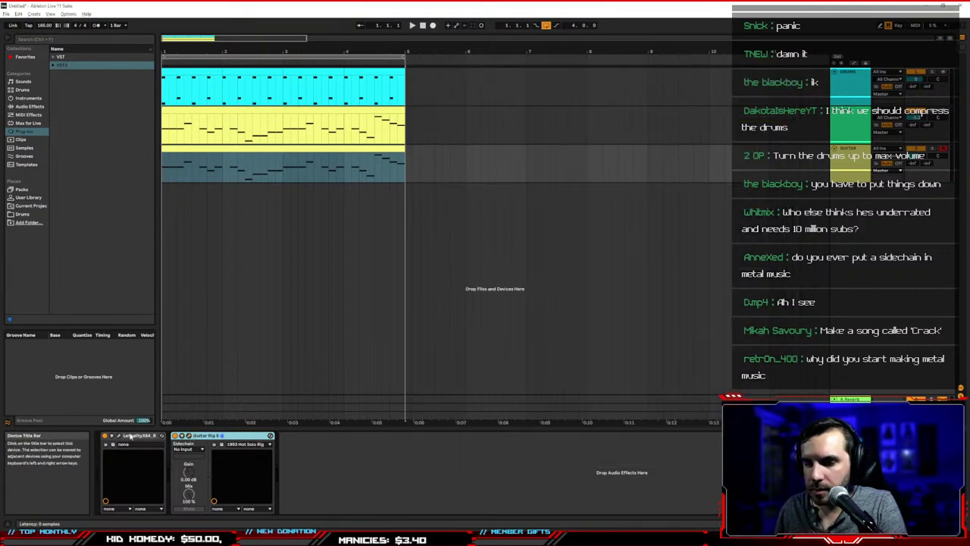
click(119, 436)
click(551, 245)
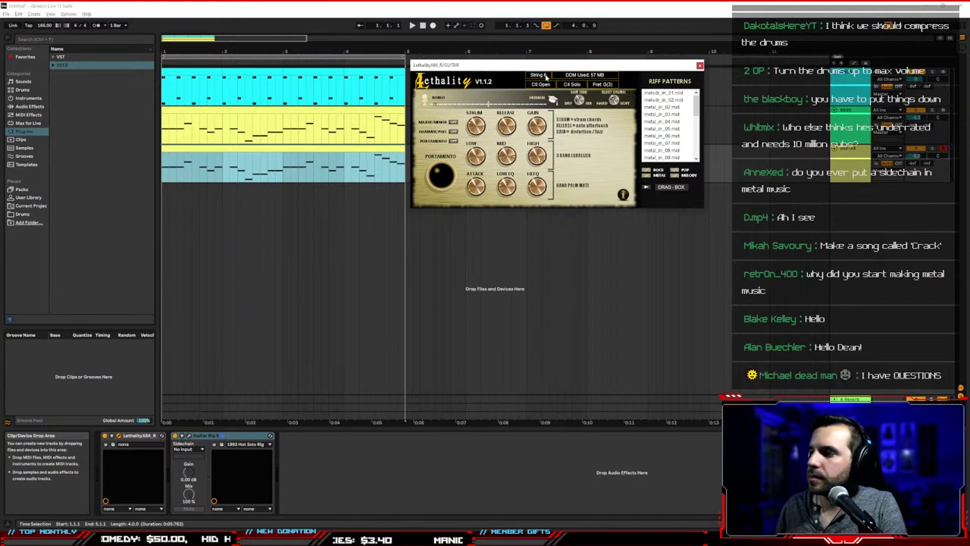
click(699, 65)
click(504, 163)
click(467, 249)
click(414, 224)
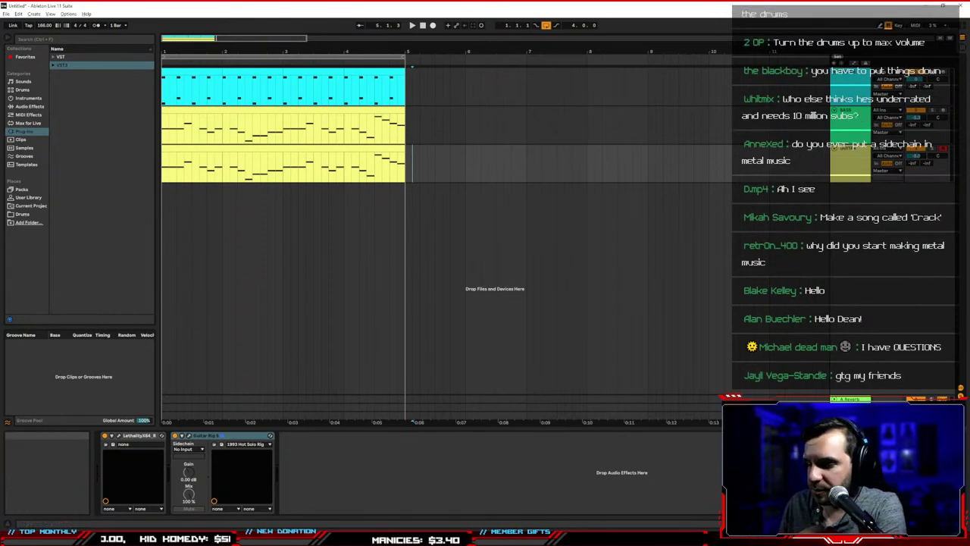
Switch to Spotify and play Crazy - Remastered from about the middle of the song
key(alt+Tab)
click(485, 510)
click(463, 522)
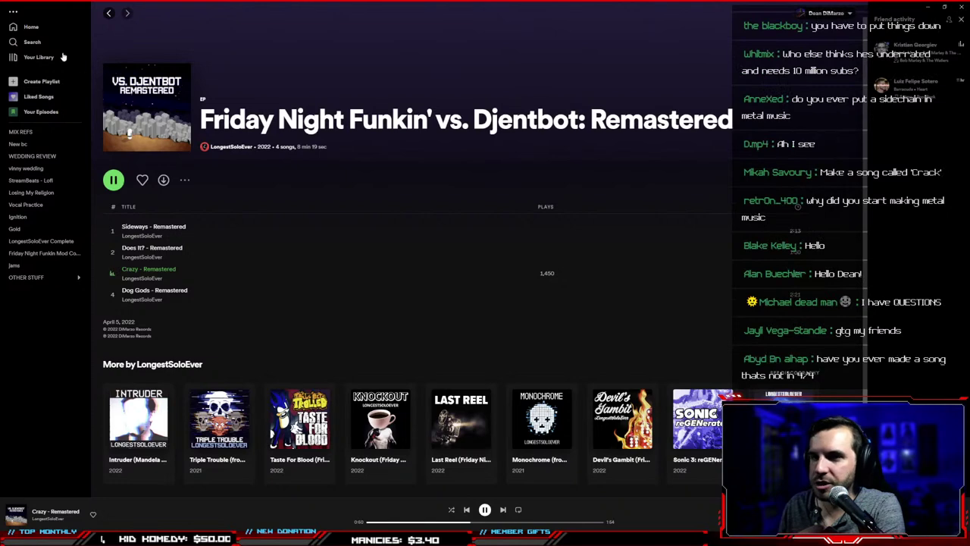
Search for "daw wars", play the song DAW WARS, pause it and switch back to Ableton Live
click(34, 42)
text(daw wars)
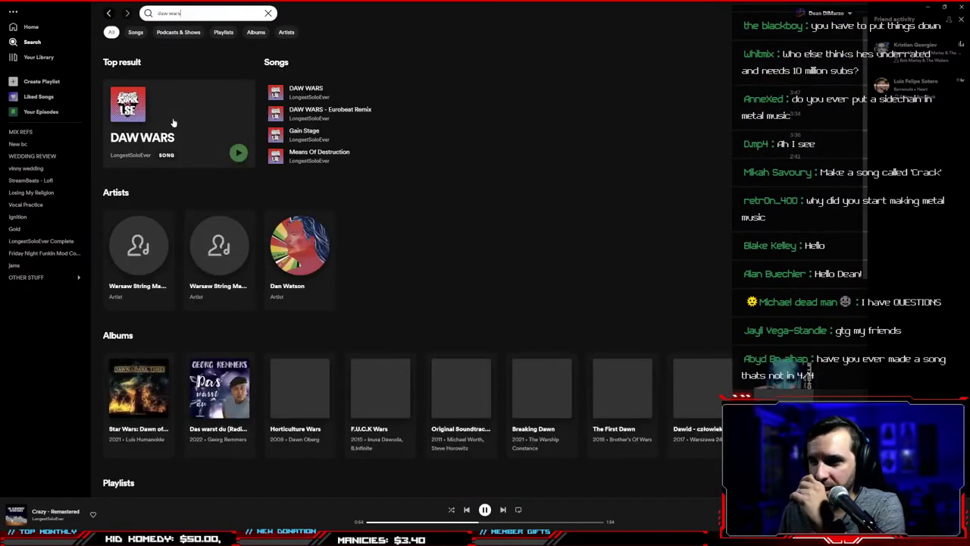
click(238, 151)
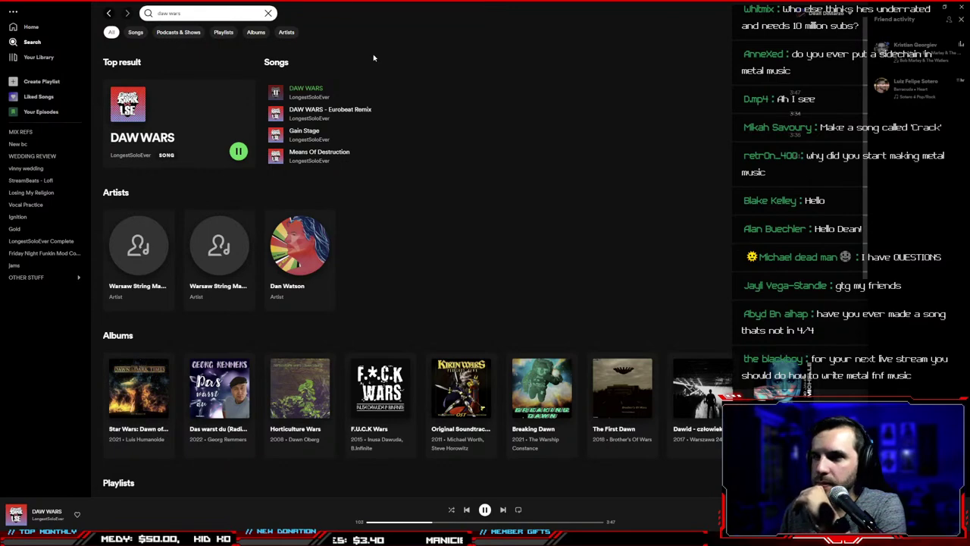
click(485, 510)
click(919, 11)
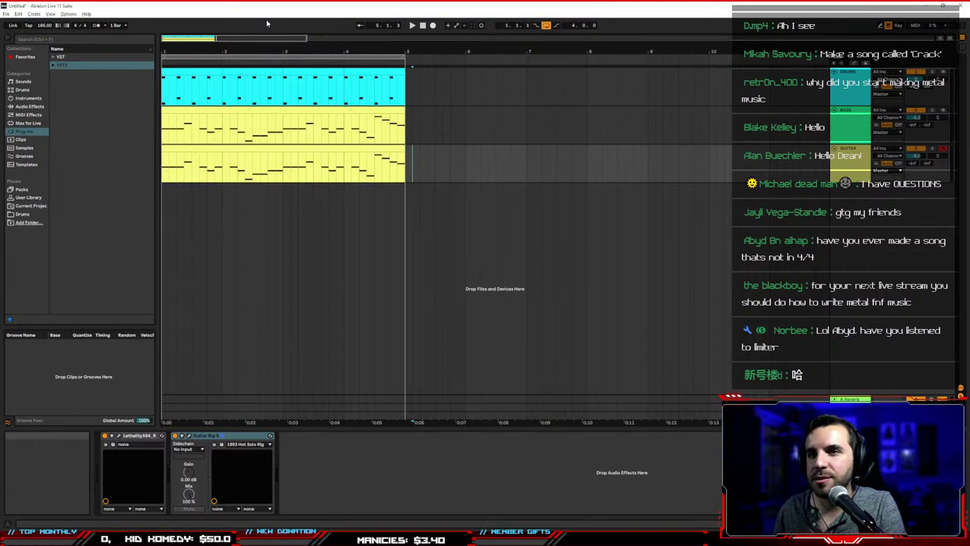
Play the looped riff from the start of the arrangement to check the mix, select the drum track and stop playback
key(space)
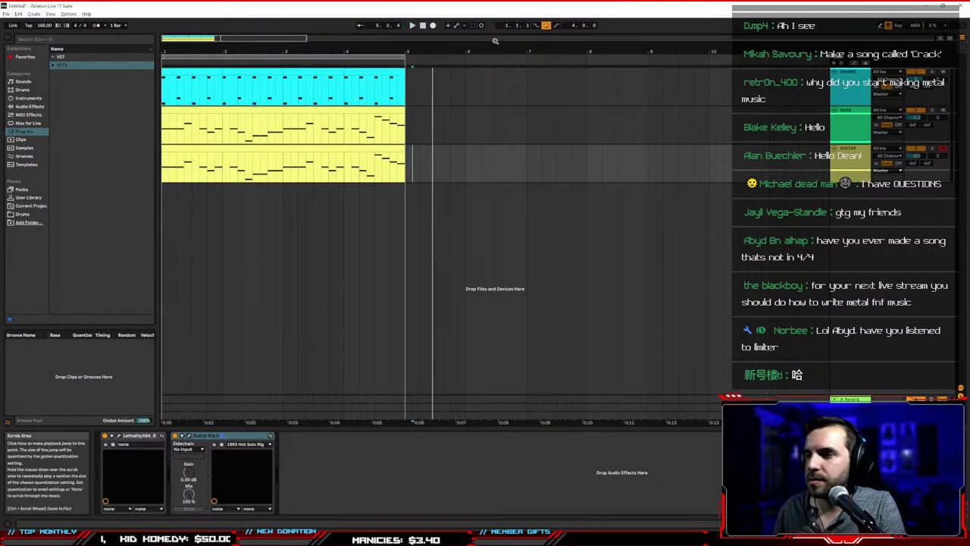
click(424, 26)
key(space)
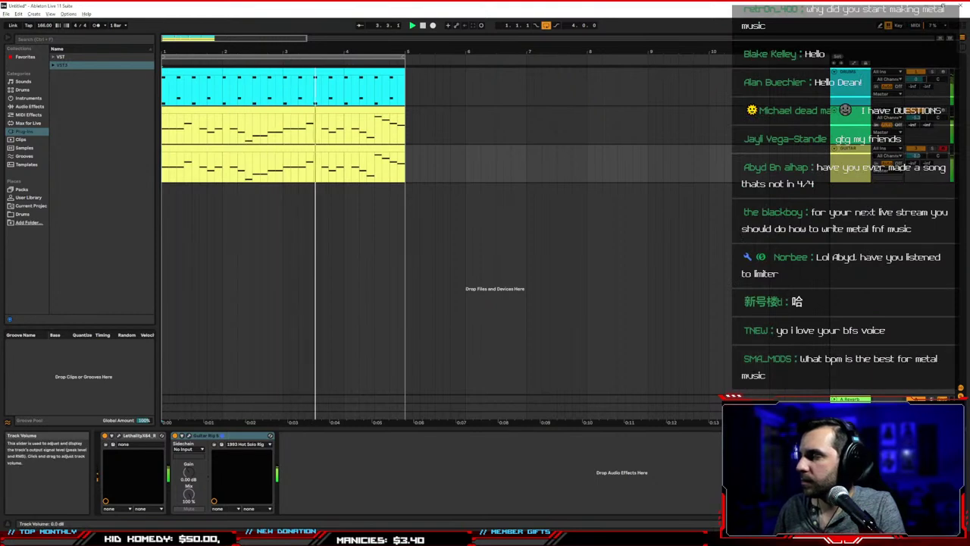
click(850, 81)
key(space)
Select the drum clips across bars 1 to 4 and play the loop again
click(226, 73)
click(213, 73)
shift+click(379, 71)
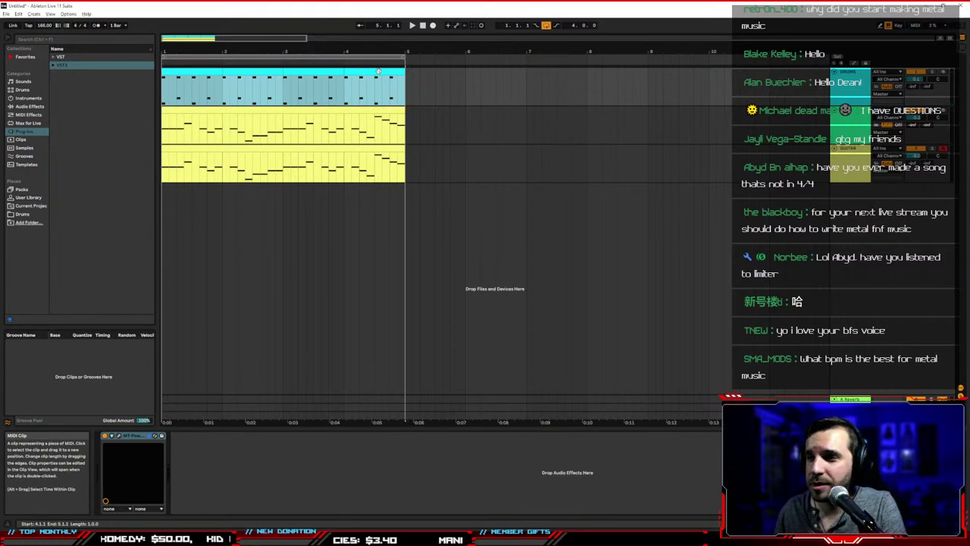
key(space)
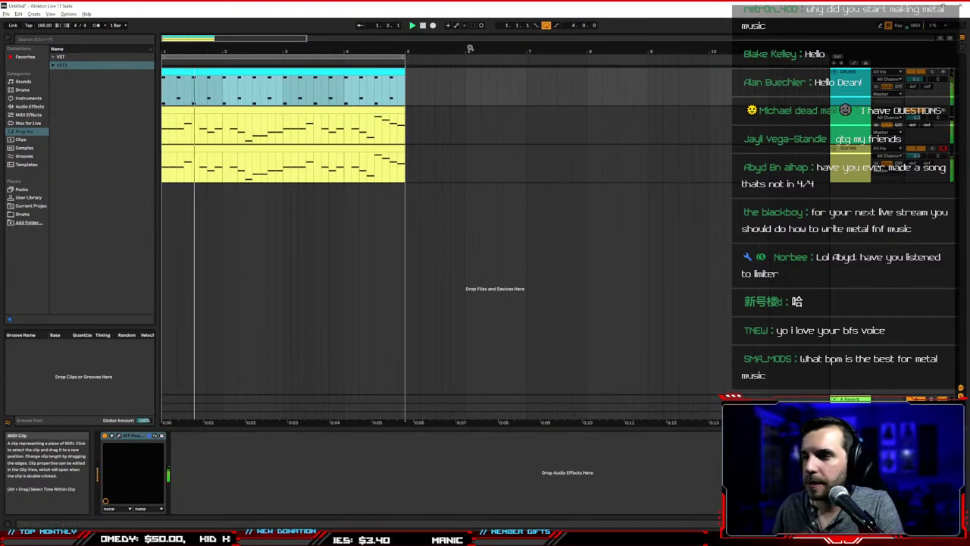
Turn off the arrangement loop, stop playback and copy the four-bar bass and guitar clips to bar 6
click(547, 26)
key(space)
drag(407, 126, 157, 177)
key(ctrl+c)
drag(463, 132, 468, 160)
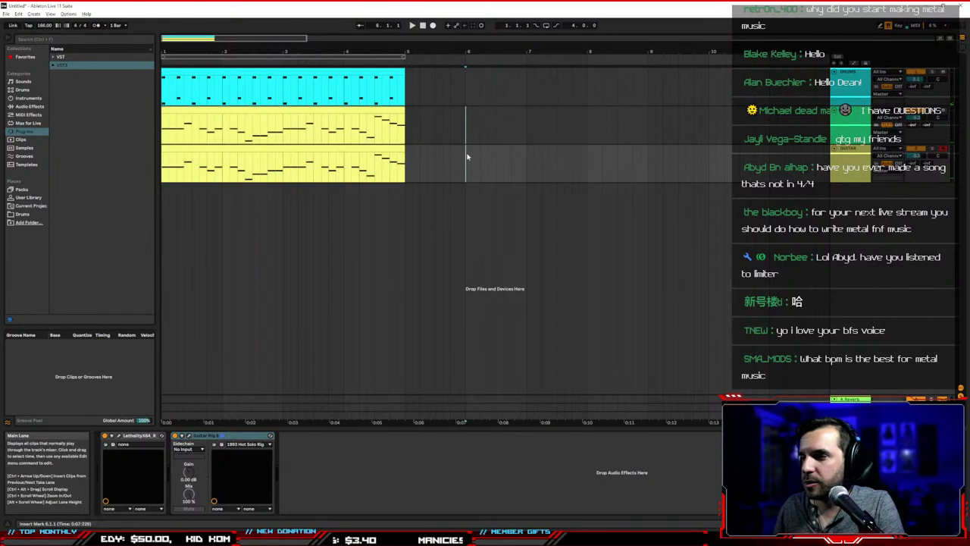
key(ctrl+v)
Copy the bass clip at bar 6 onto the drum track, starting at the same bar
drag(498, 47, 341, 47)
click(336, 84)
click(309, 94)
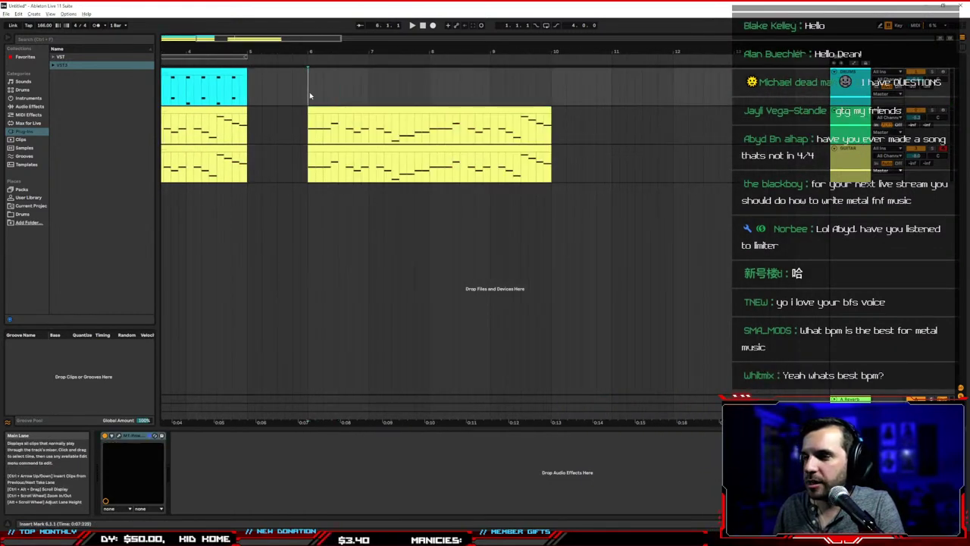
click(320, 109)
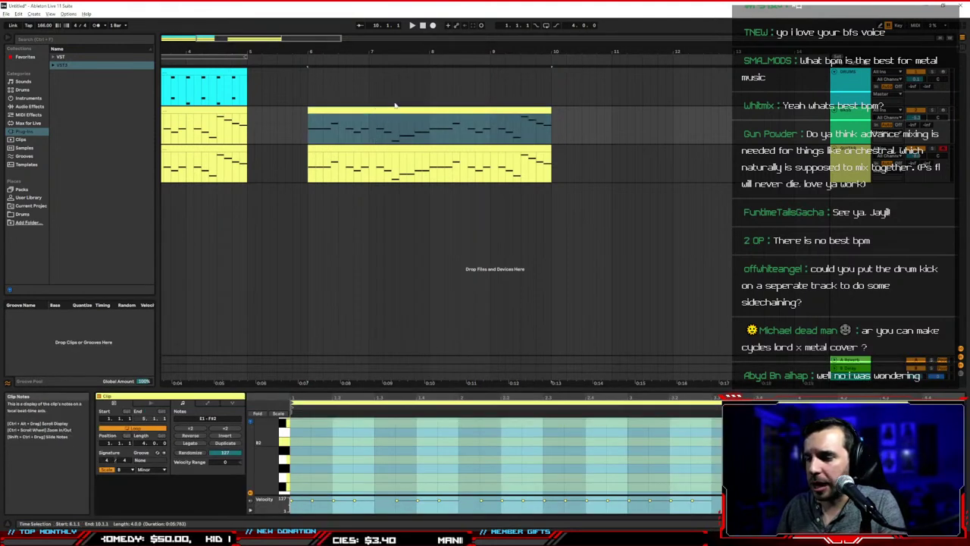
drag(412, 50, 381, 46)
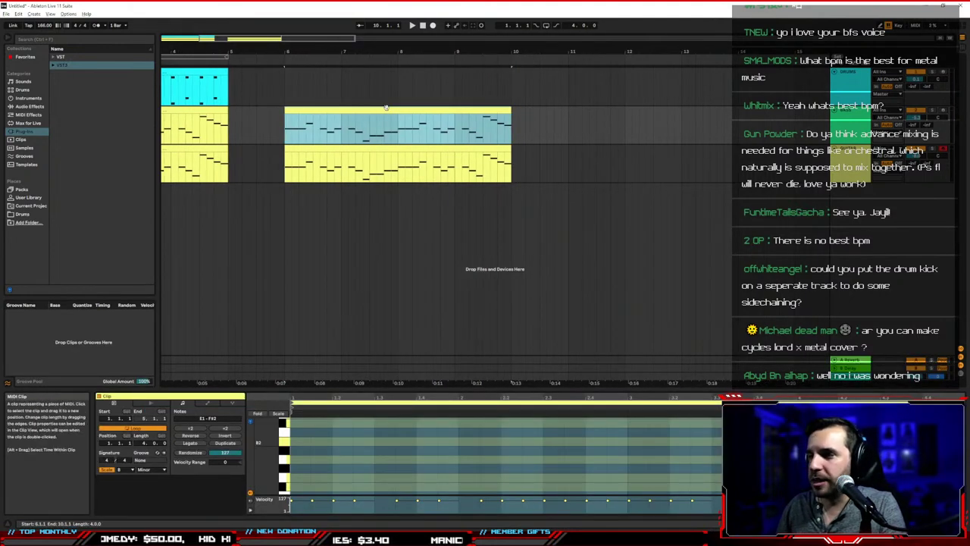
click(347, 152)
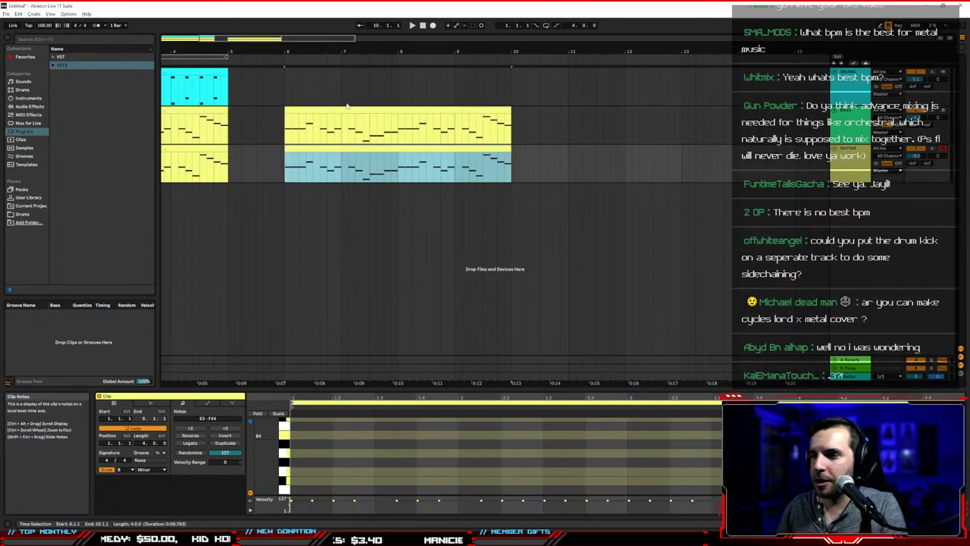
click(356, 112)
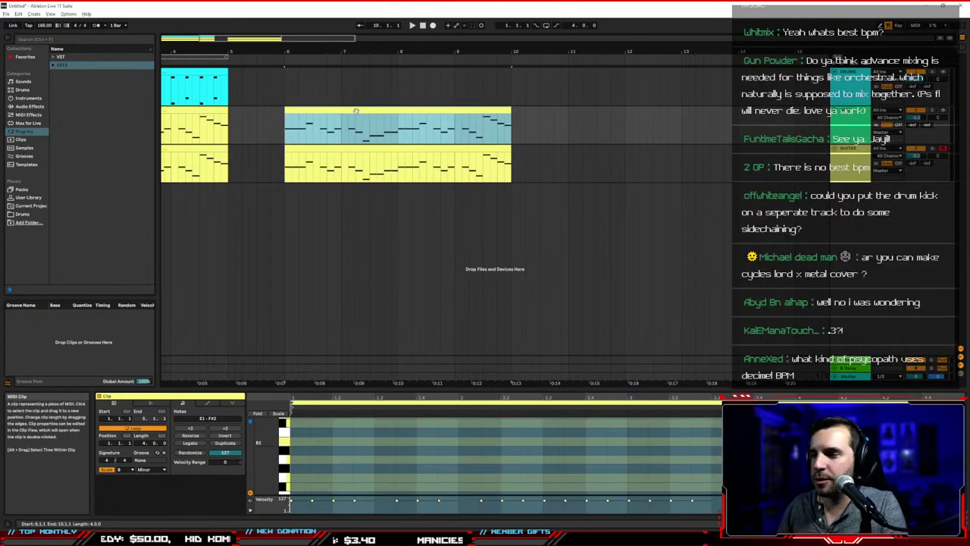
click(287, 92)
key(ctrl+v)
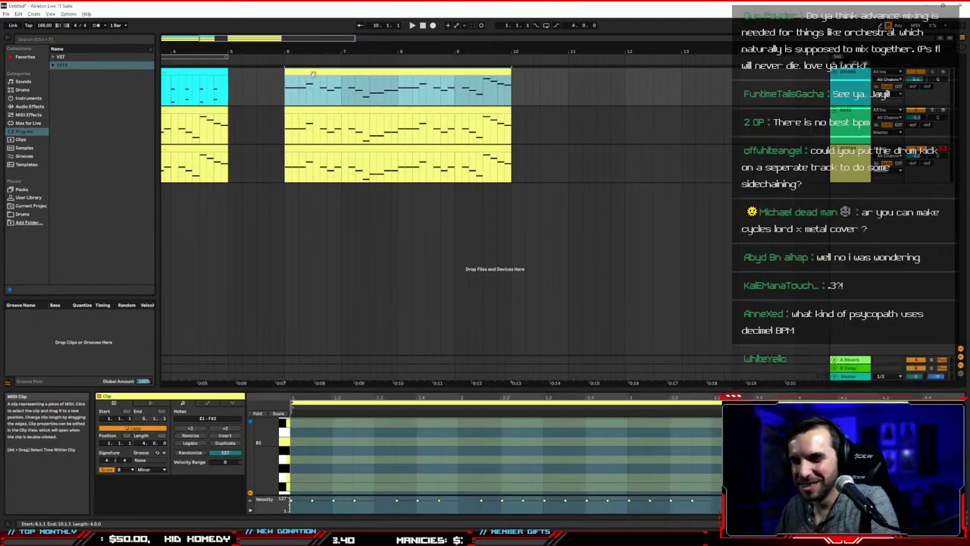
Solo the drum track and play the copied clip at bar 6 on its own
click(313, 74)
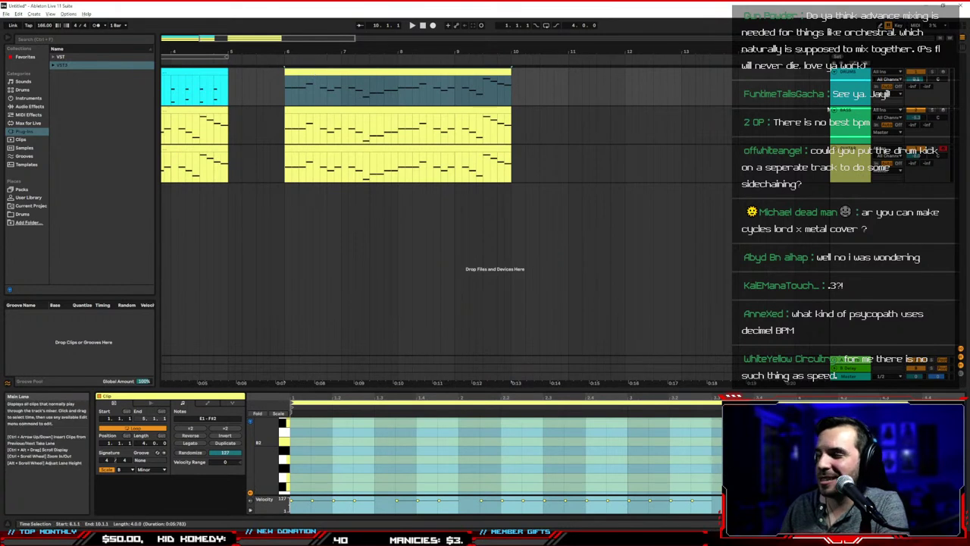
click(932, 72)
key(space)
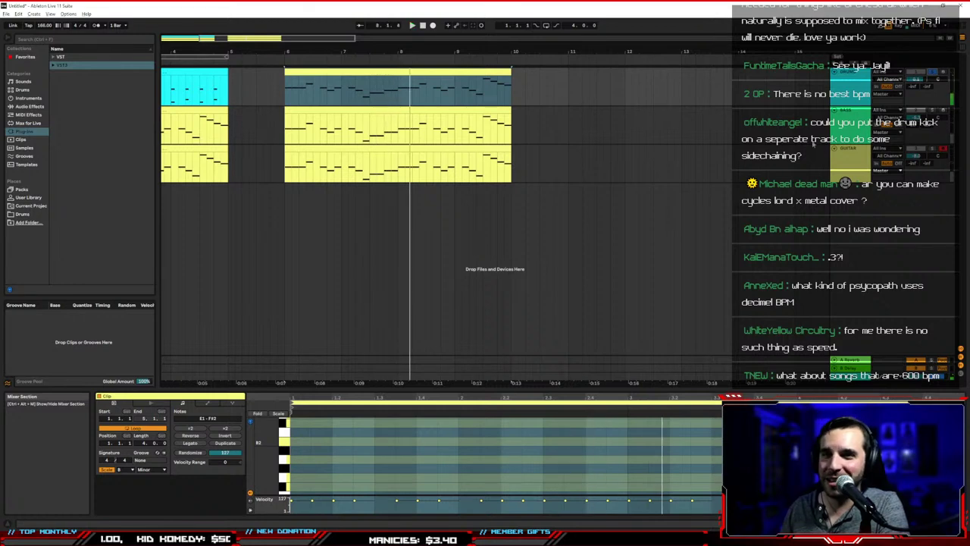
Enlarge the note editor for the drum clip at bar 6, turn off its scale setting and show more octaves
click(650, 401)
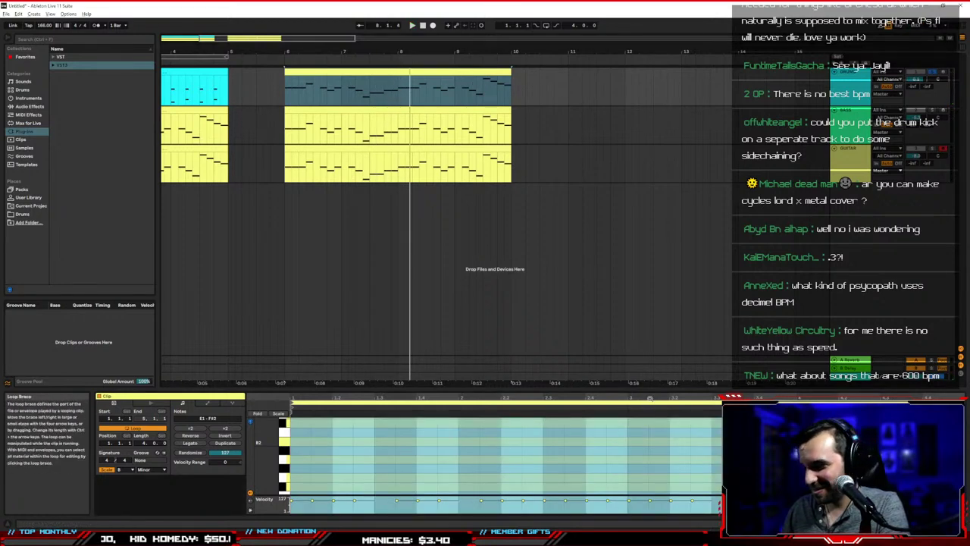
drag(651, 389, 669, 183)
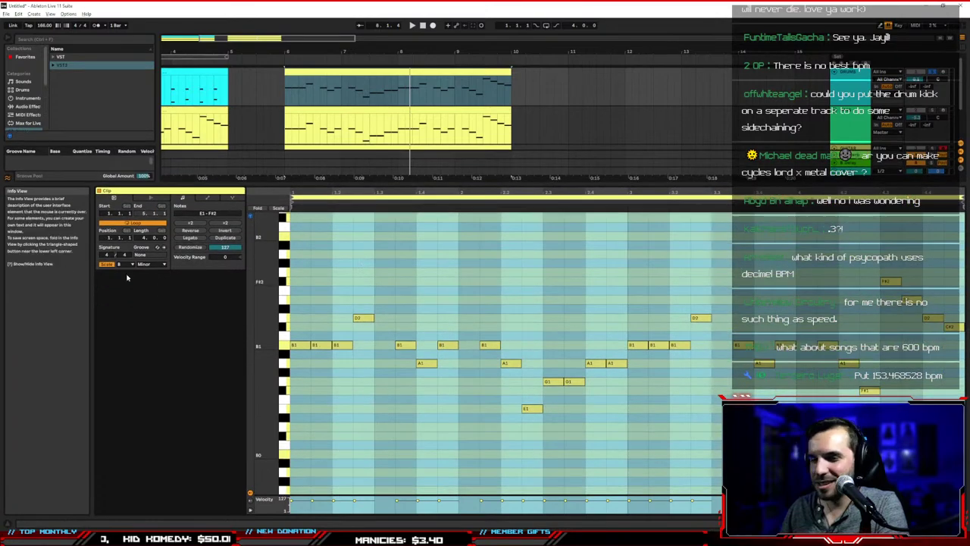
click(107, 265)
mouse_move(260, 299)
mouse_down()
mouse_move(254, 338)
mouse_move(258, 326)
mouse_up()
click(332, 321)
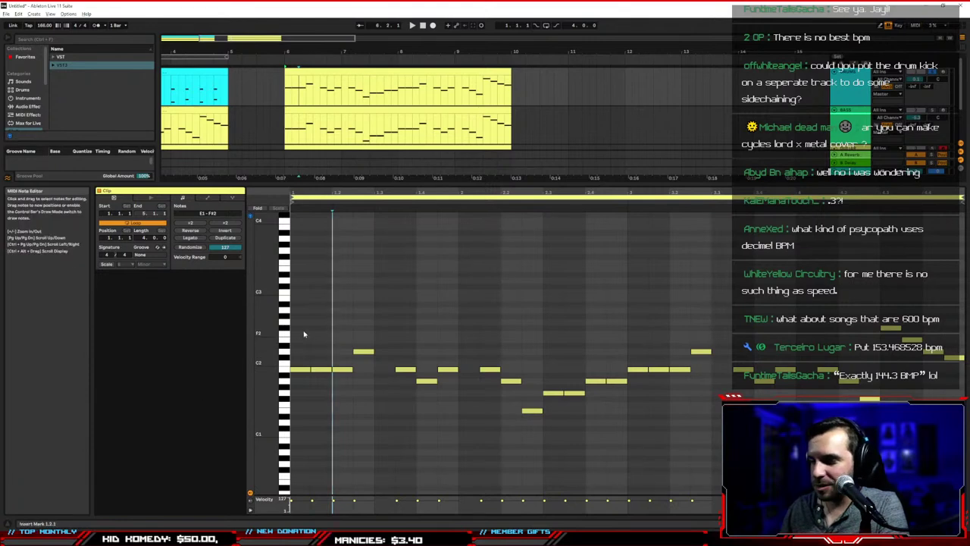
Transpose all notes of the bar 6 drum clip down 11 semitones so the riff's B1 notes land on C1
drag(303, 333, 721, 421)
key(Down)
key(Down)
key(Down)
key(Down)
key(Down)
key(Down)
key(Down)
key(Down)
key(Down)
key(Down)
key(Down)
Lower the first bar's high note by three semitones to C1
drag(362, 400, 446, 455)
key(Down)
key(Down)
key(Down)
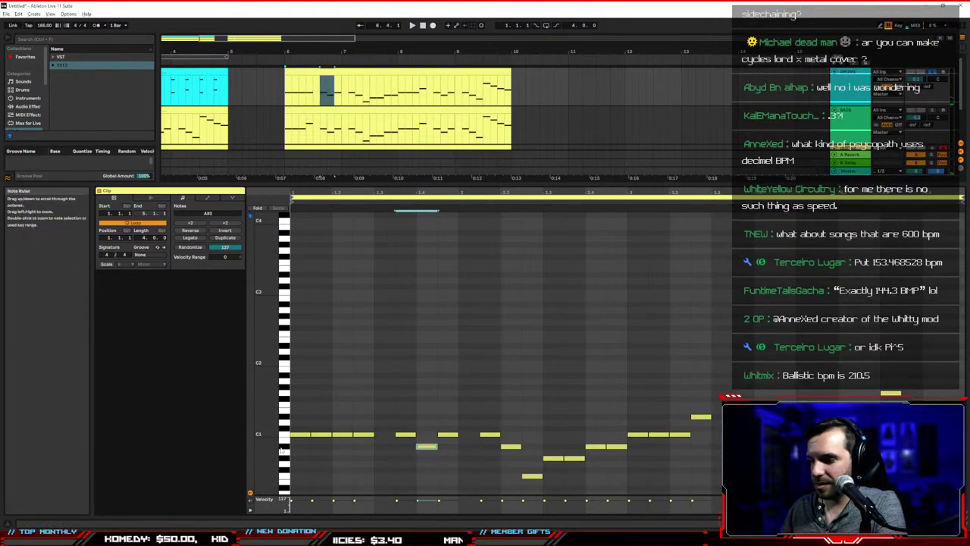
Raise all notes below C1, on A#0, G#0 and F0, up to C1
click(285, 449)
key(Up)
key(Up)
click(283, 458)
key(Up)
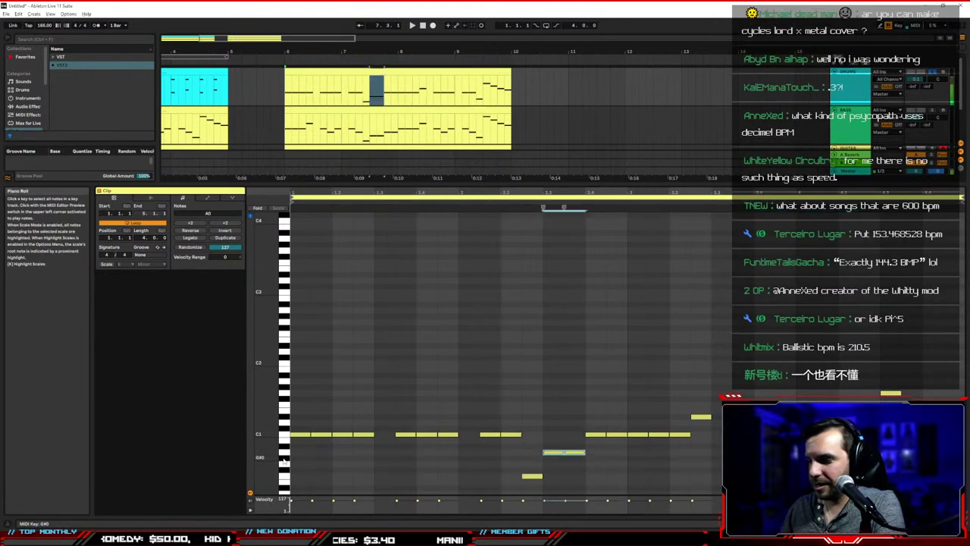
click(285, 476)
key(Up)
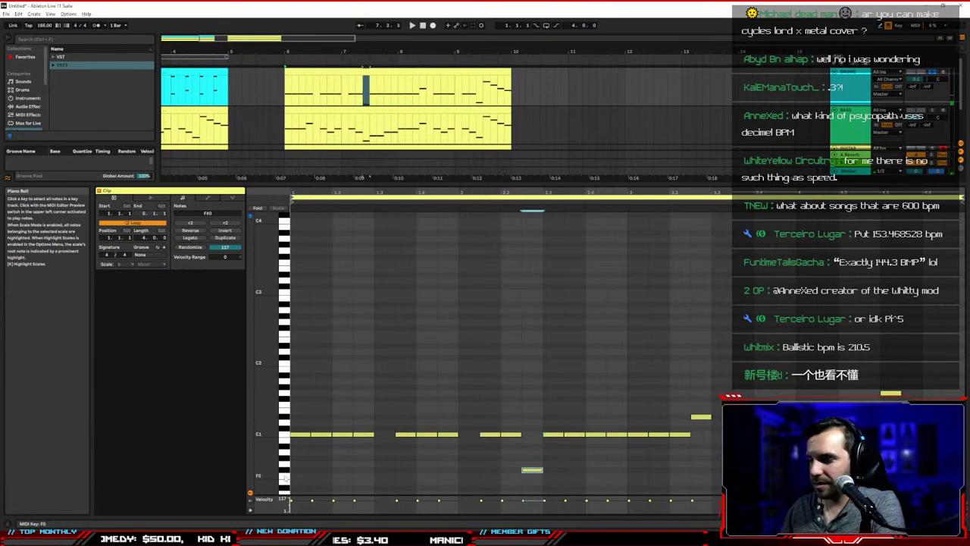
click(285, 459)
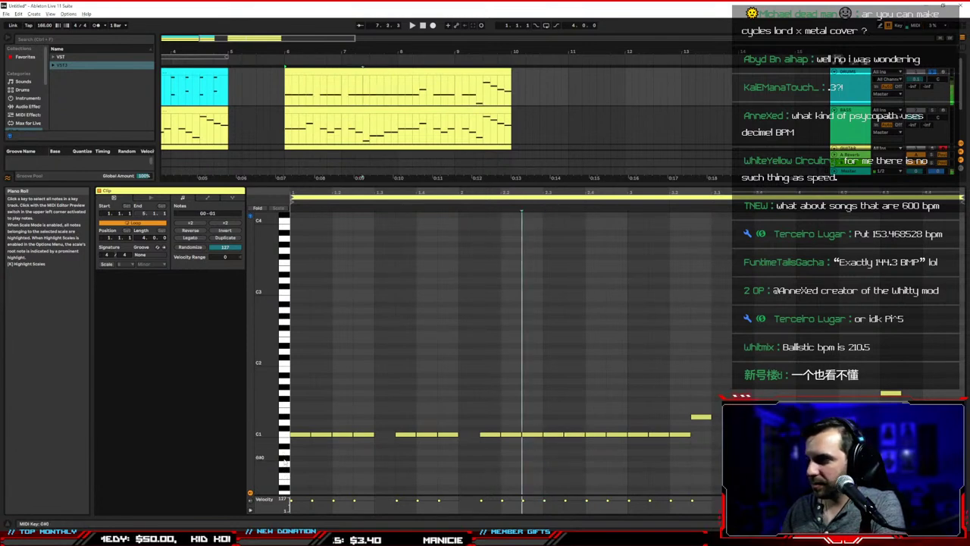
key(Up)
key(Up)
key(Up)
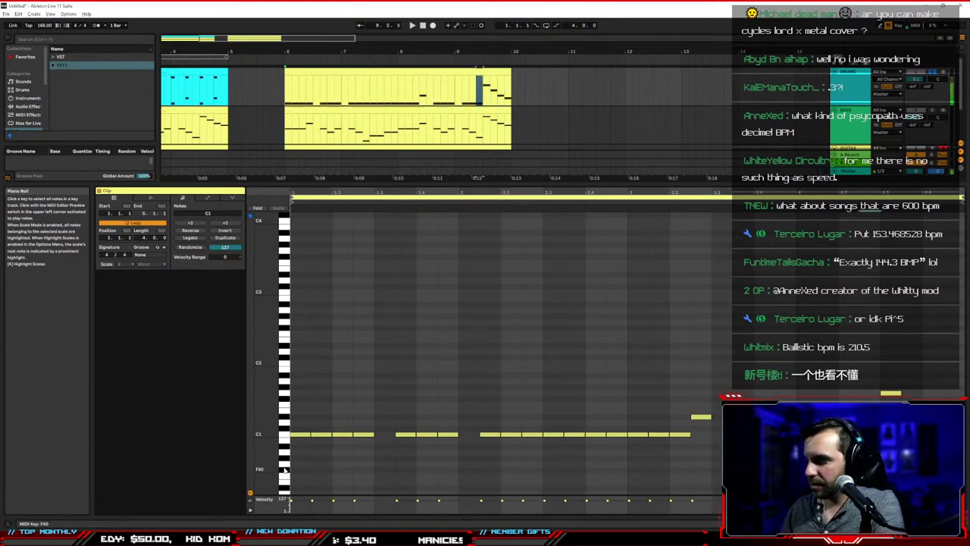
Lower the remaining notes above C1 to C1 so the whole clip is a single kick line
click(285, 405)
key(Down)
key(Down)
key(Down)
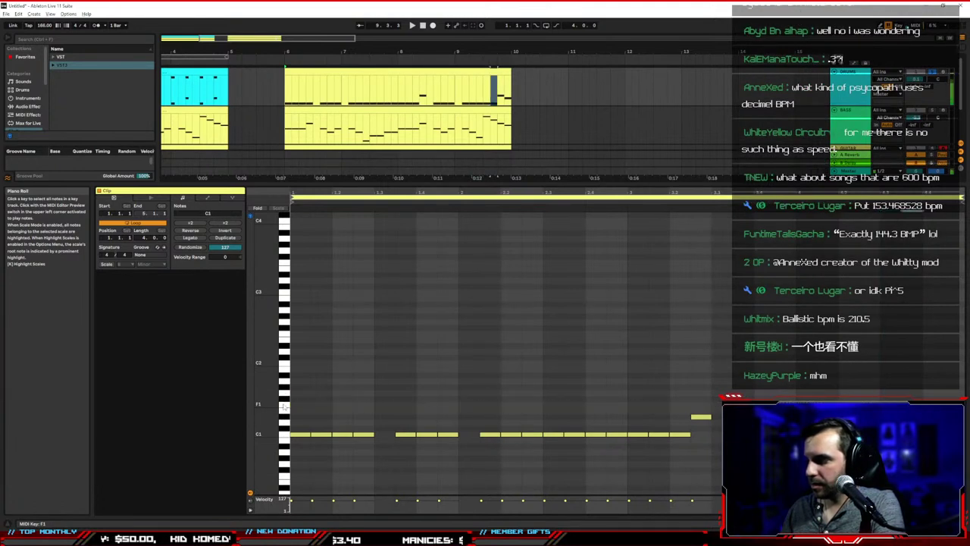
click(285, 416)
key(Down)
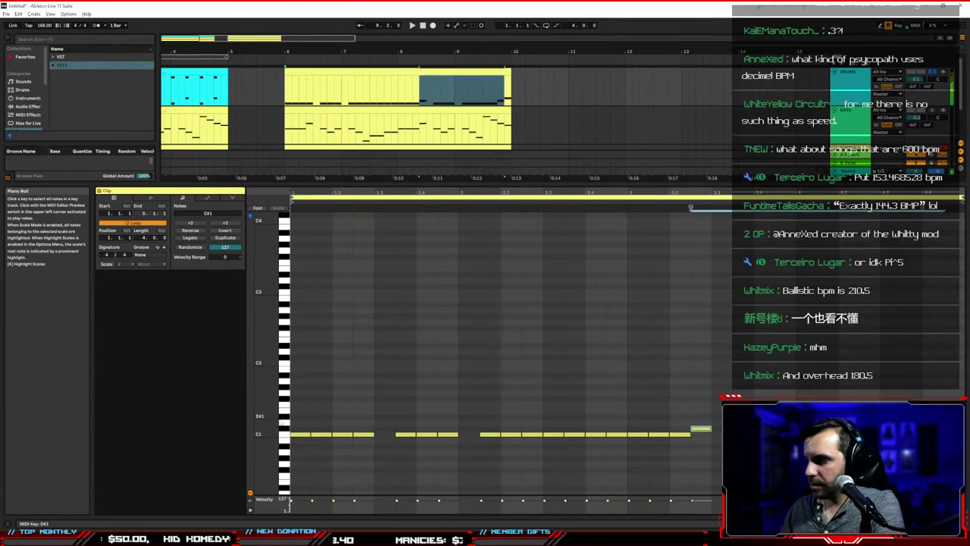
click(282, 430)
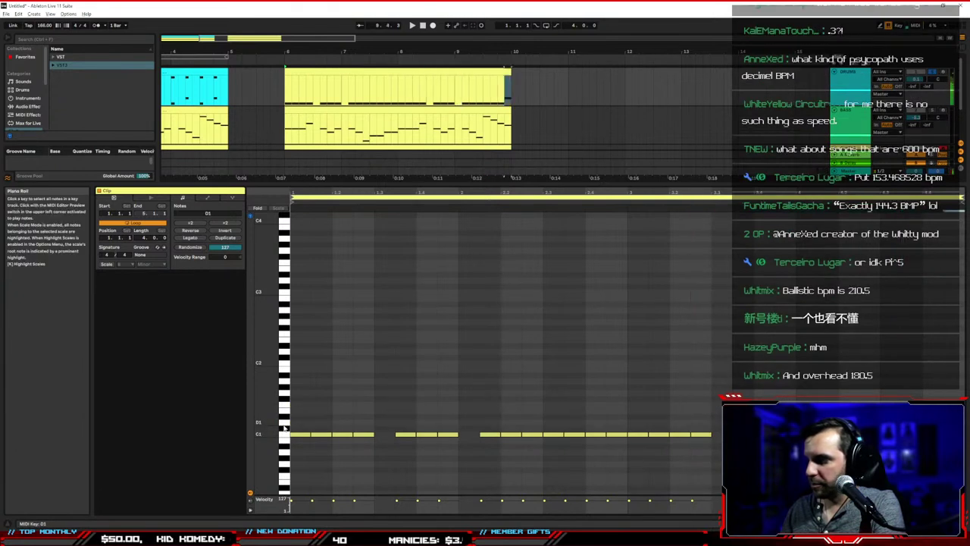
click(404, 376)
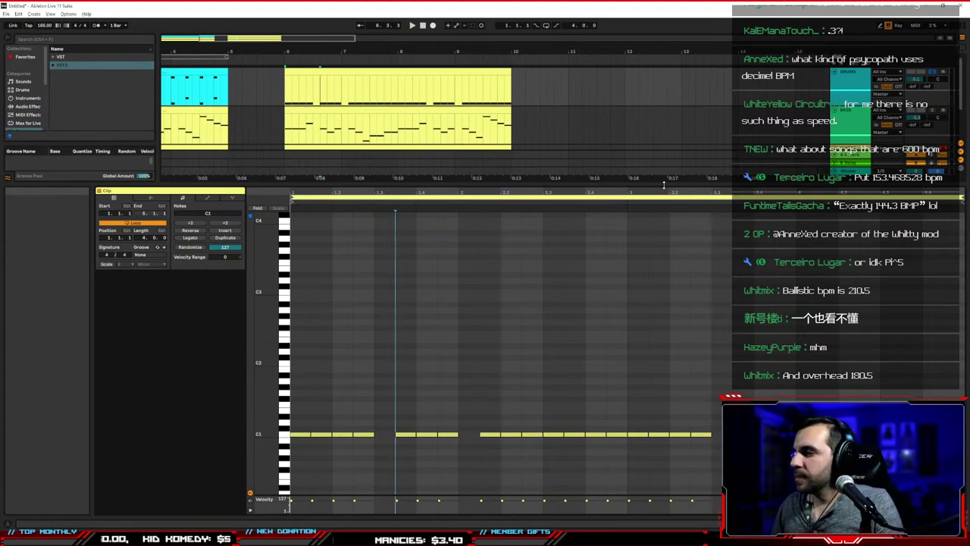
Play the kick line together with the riff and loop the arrangement over the four bars from bar 6
drag(666, 184, 666, 264)
key(space)
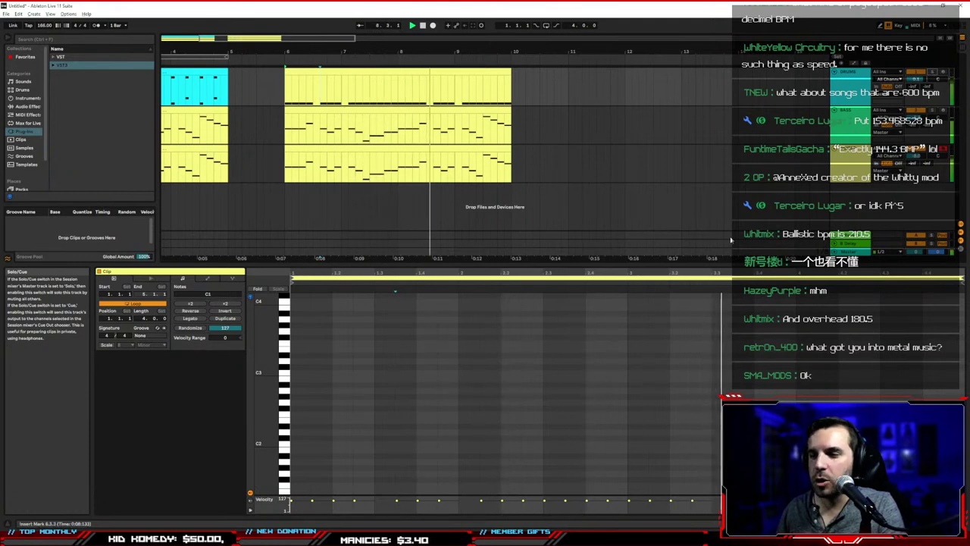
drag(664, 264, 683, 198)
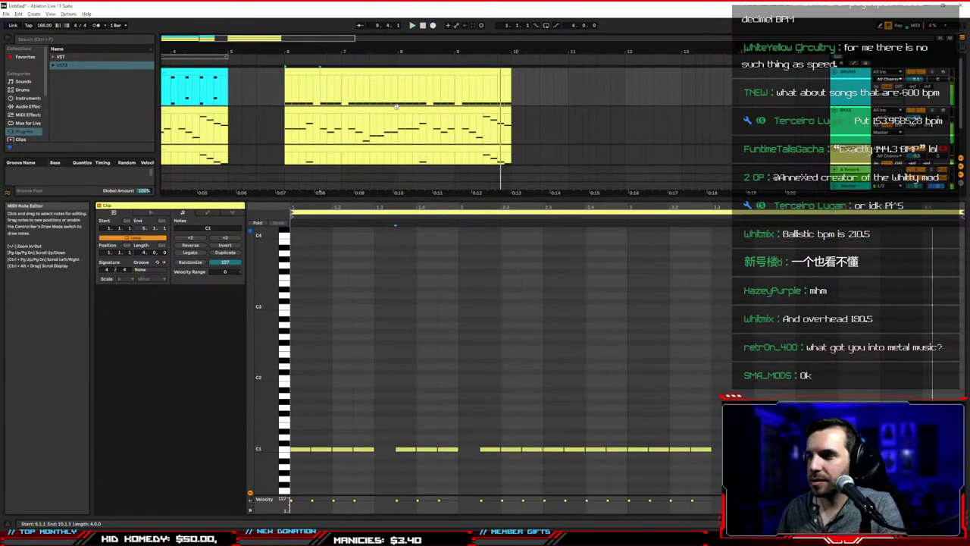
click(381, 73)
key(ctrl+l)
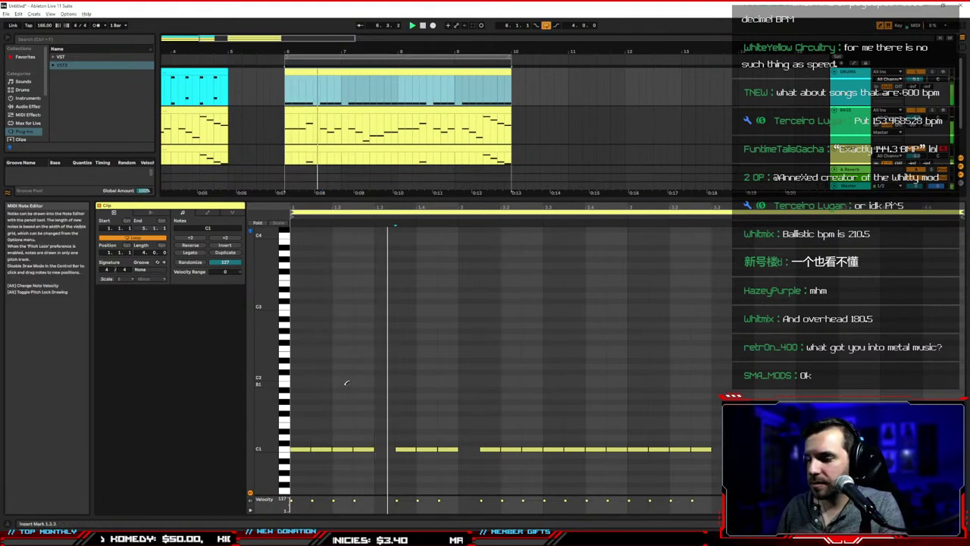
Draw D1 snare notes on beats 2 and 4 of the first bar and duplicate them across the clip's four bars
click(342, 437)
click(427, 437)
drag(458, 435, 291, 443)
key(ctrl+d)
key(ctrl+d)
key(space)
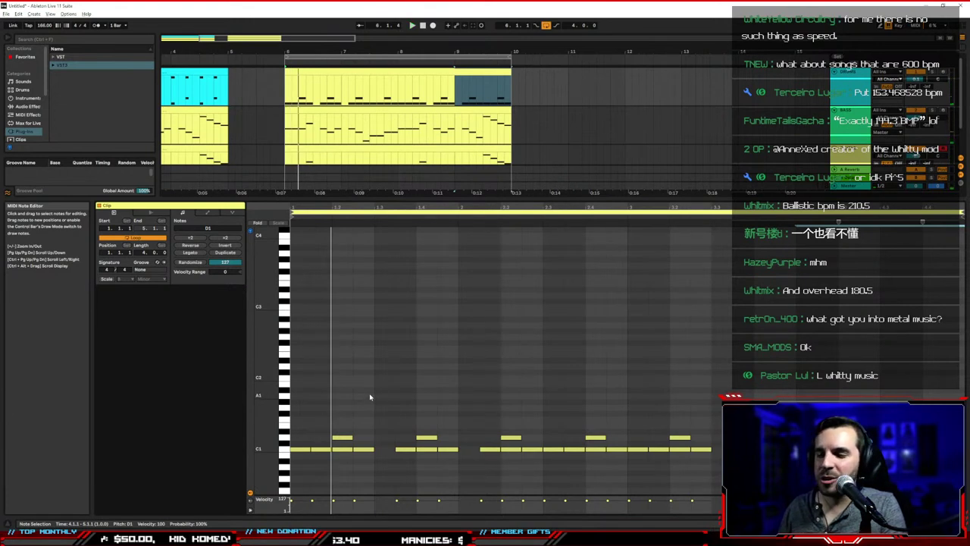
Draw A#1 notes on every beat of the first bar, duplicate them across the clip's four bars and play the loop
key(b)
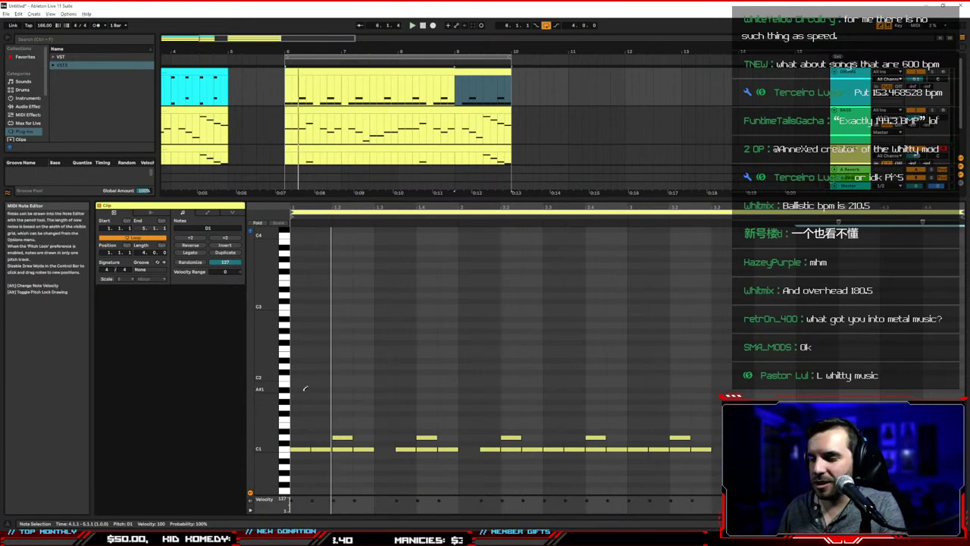
click(304, 389)
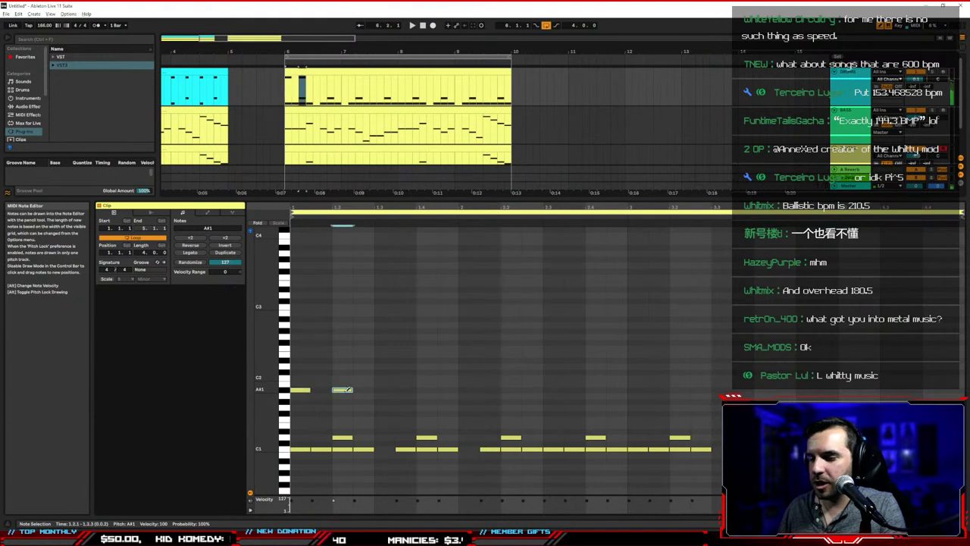
key(b)
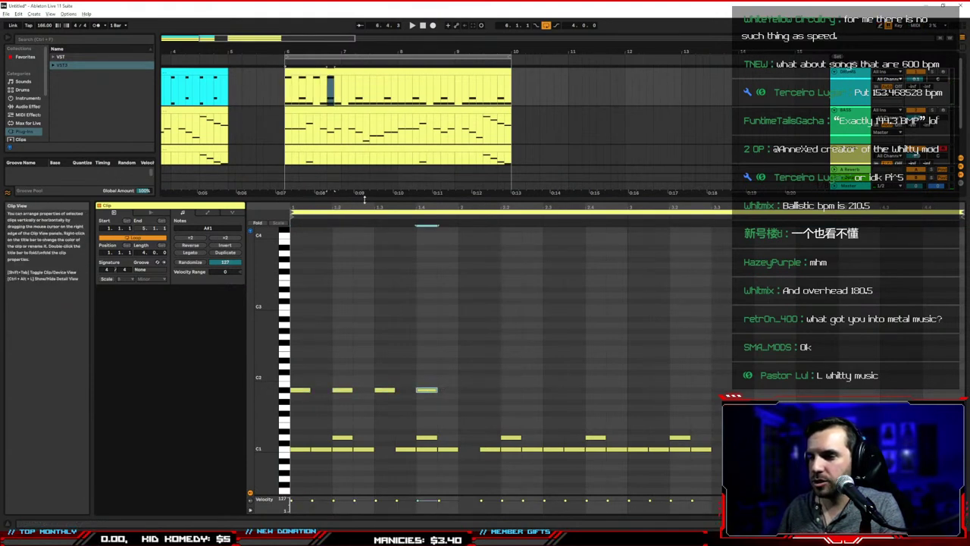
key(ctrl+d)
key(ctrl+d)
key(ctrl+d)
key(ctrl+d)
key(ctrl+d)
key(ctrl+d)
key(ctrl+d)
key(ctrl+d)
key(ctrl+d)
key(ctrl+d)
key(ctrl+d)
key(ctrl+d)
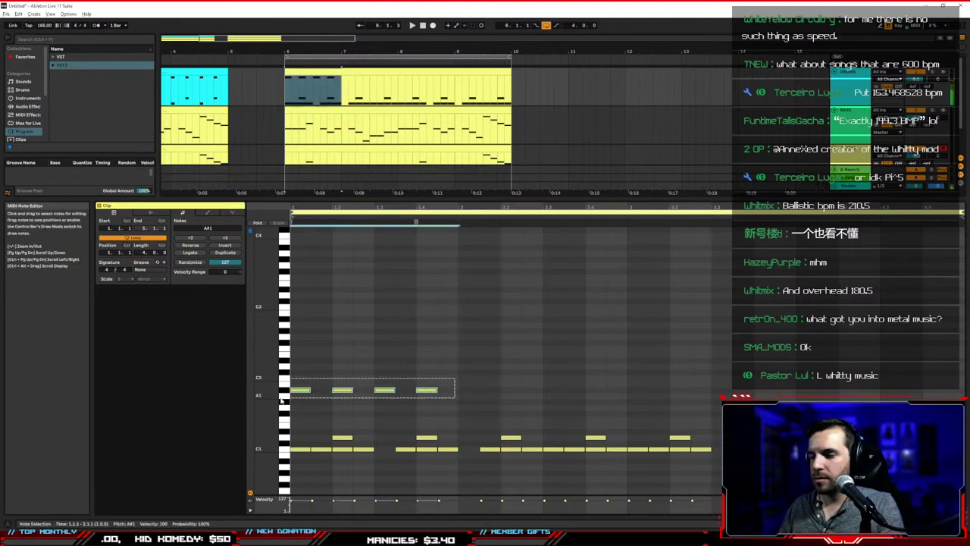
key(space)
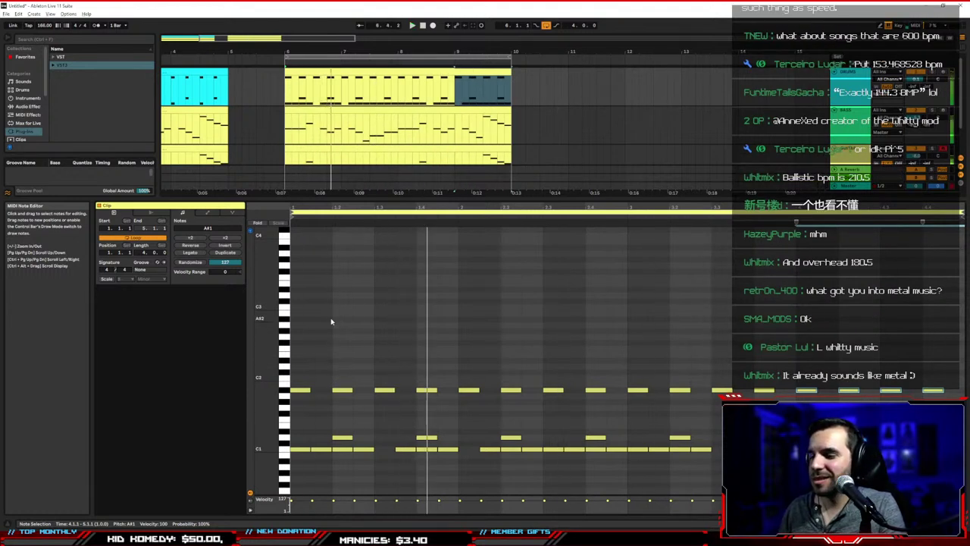
Delete the C1 kick notes that coincide with the D1 snare notes throughout the clip
click(344, 450)
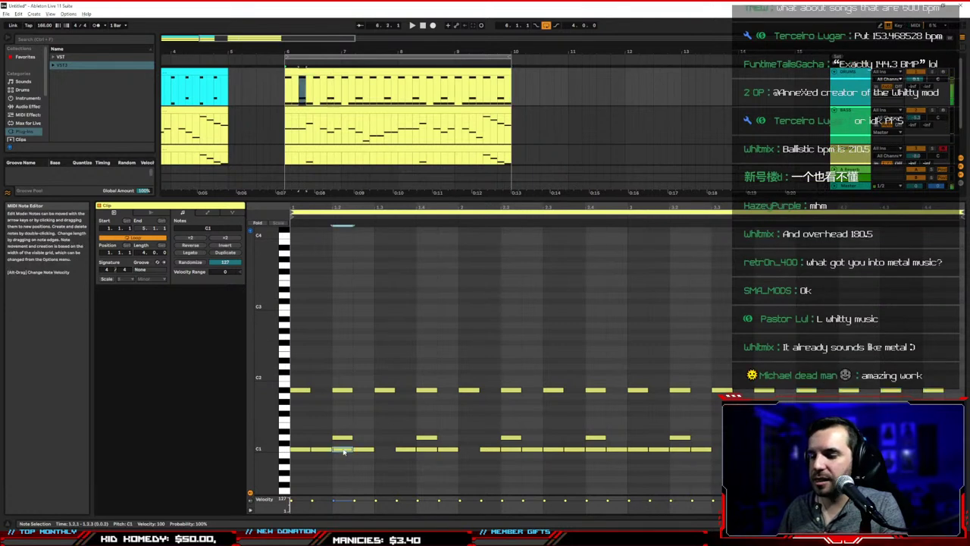
double_click(344, 449)
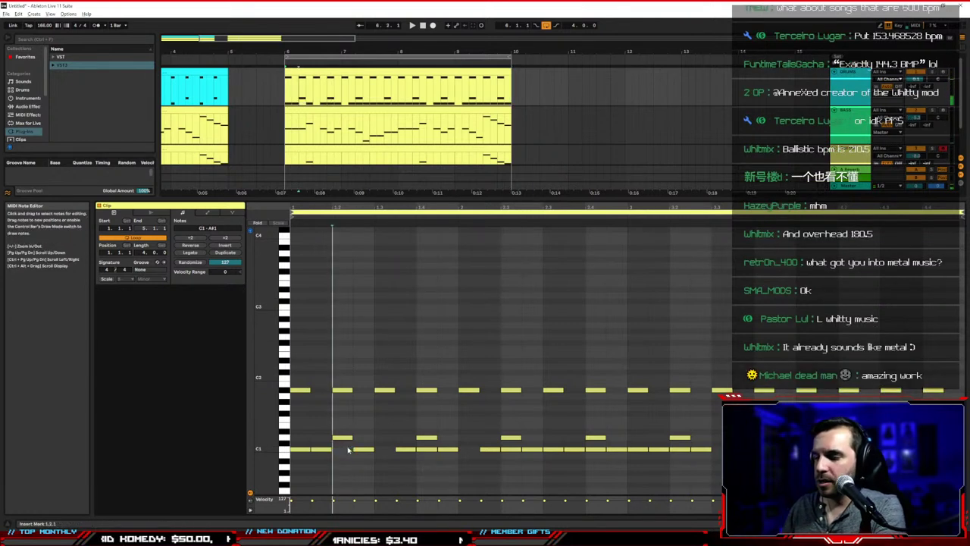
double_click(426, 450)
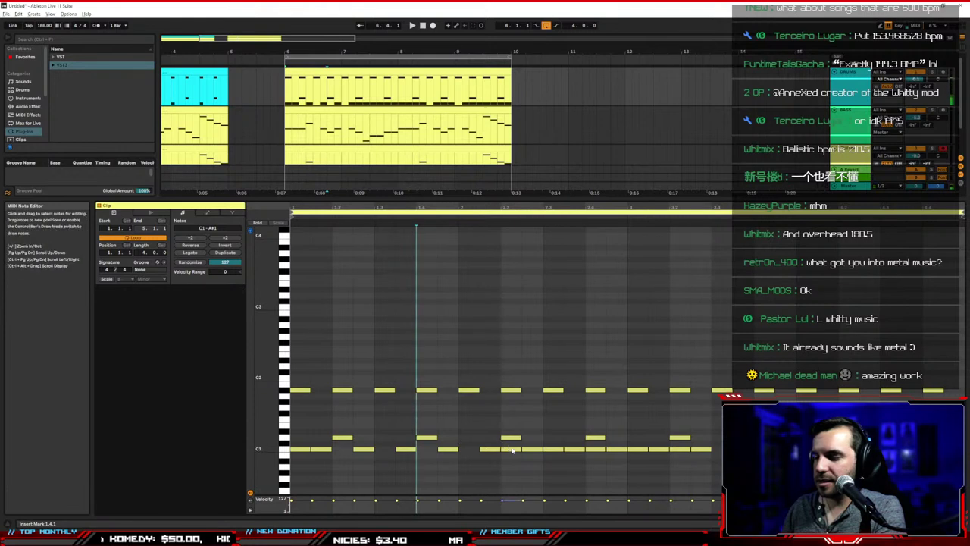
click(512, 450)
double_click(513, 450)
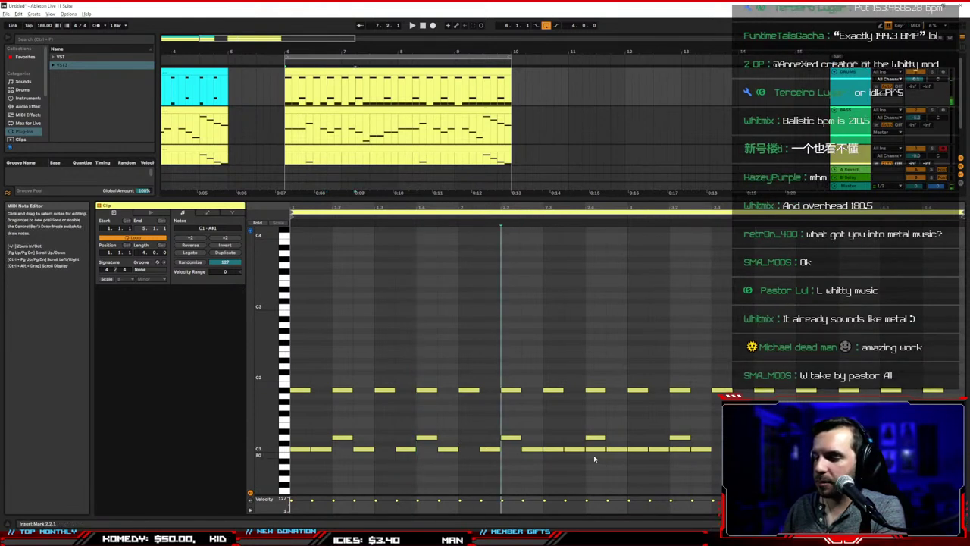
double_click(596, 450)
double_click(681, 452)
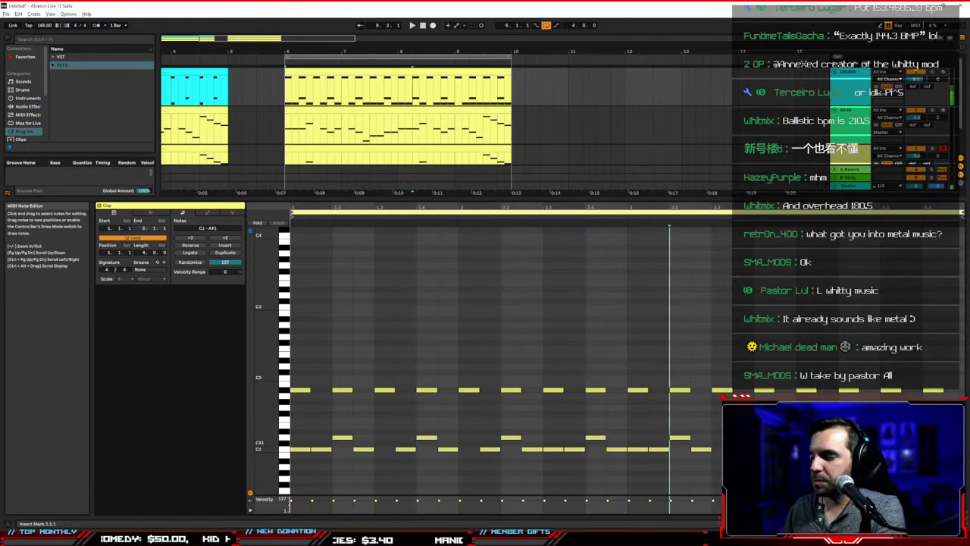
double_click(764, 450)
click(848, 450)
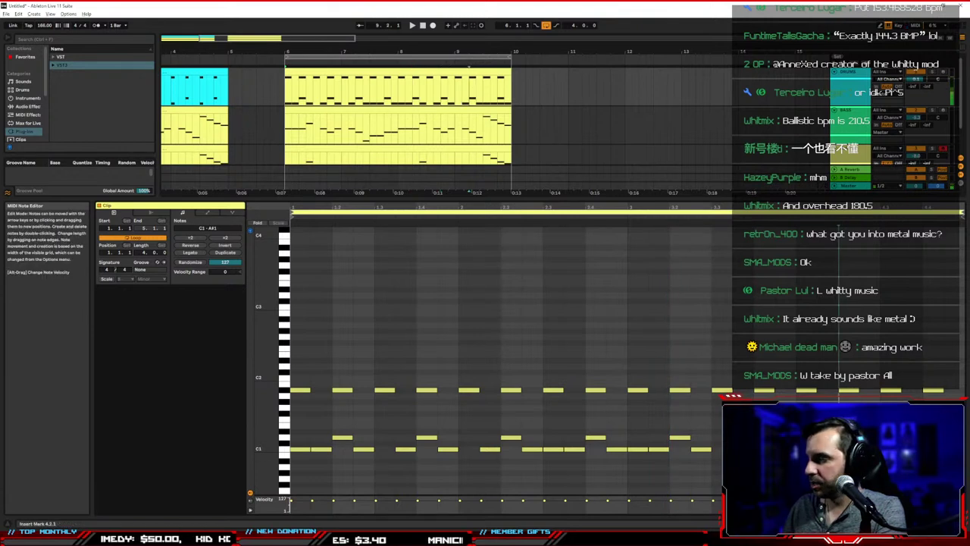
Play the edited drum pattern with the riff, then bring both four-bar sections into the enlarged arrangement and stop playback
click(725, 364)
key(space)
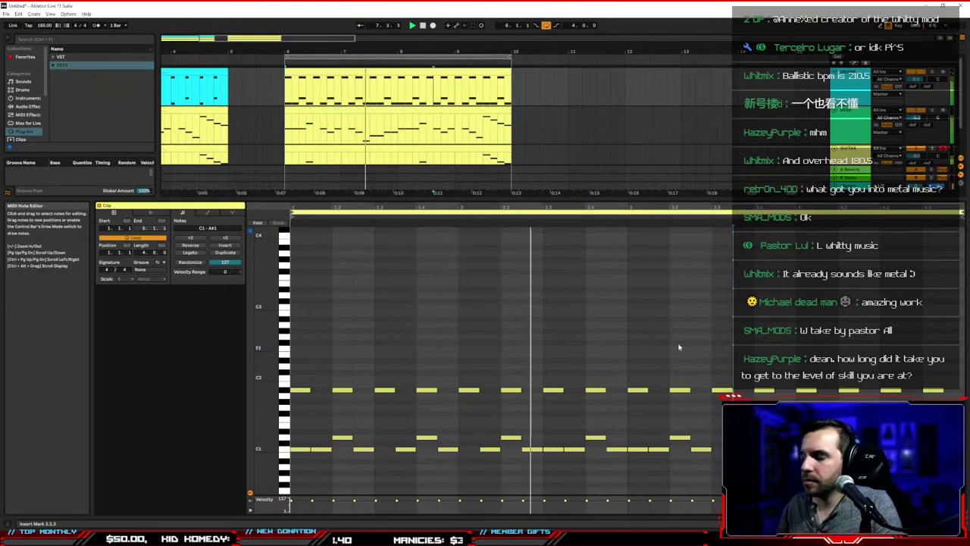
drag(413, 199, 412, 300)
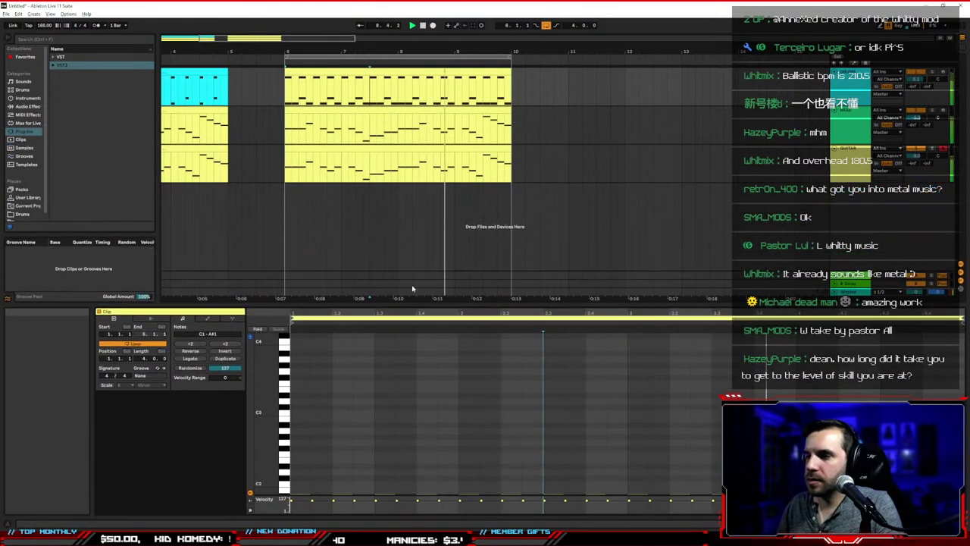
drag(357, 50, 483, 49)
key(space)
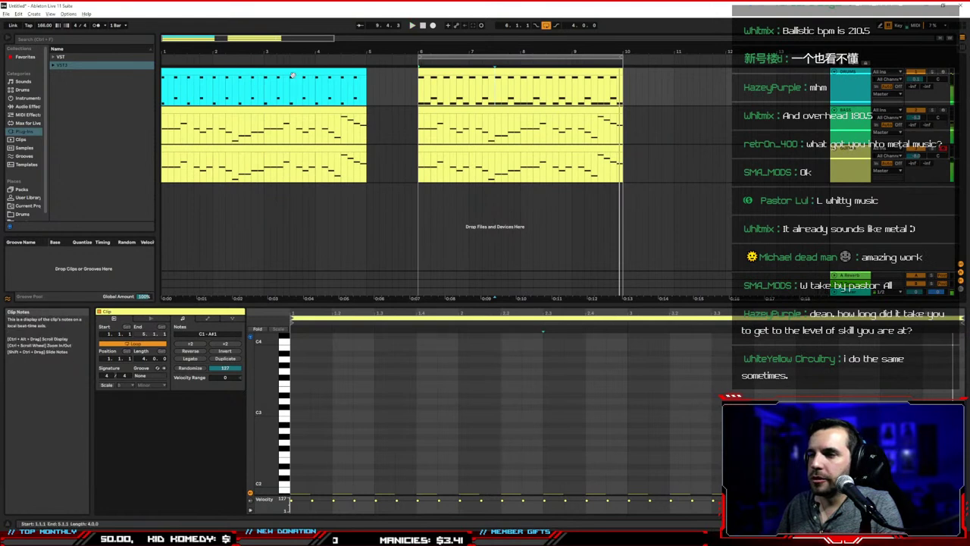
Loop and play the first section at bars 1 to 4 for comparison and select the drum clip at bar 6
click(292, 75)
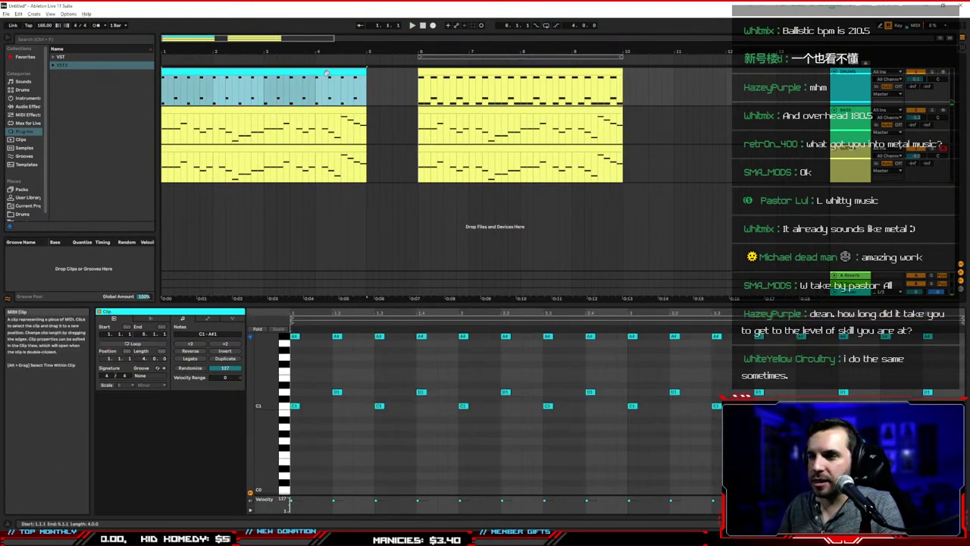
key(ctrl+l)
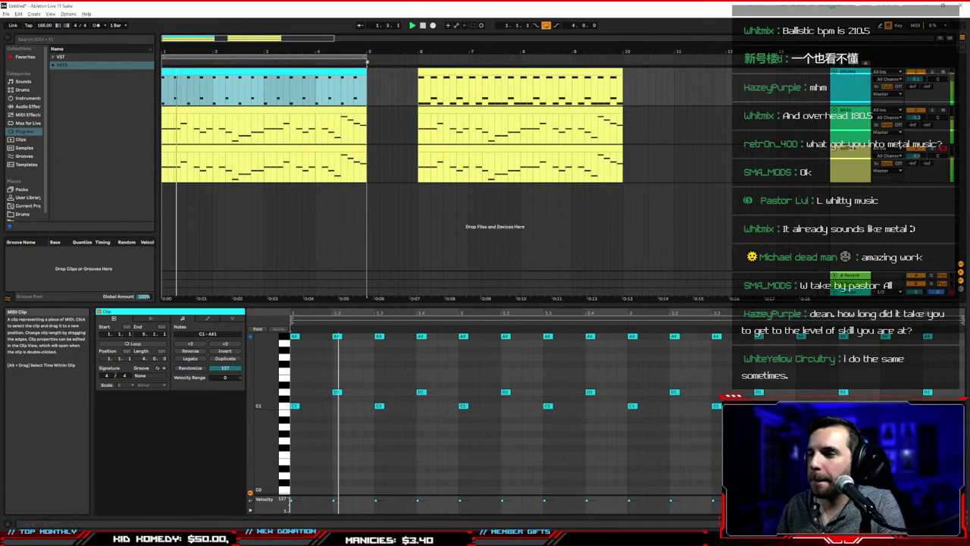
click(434, 72)
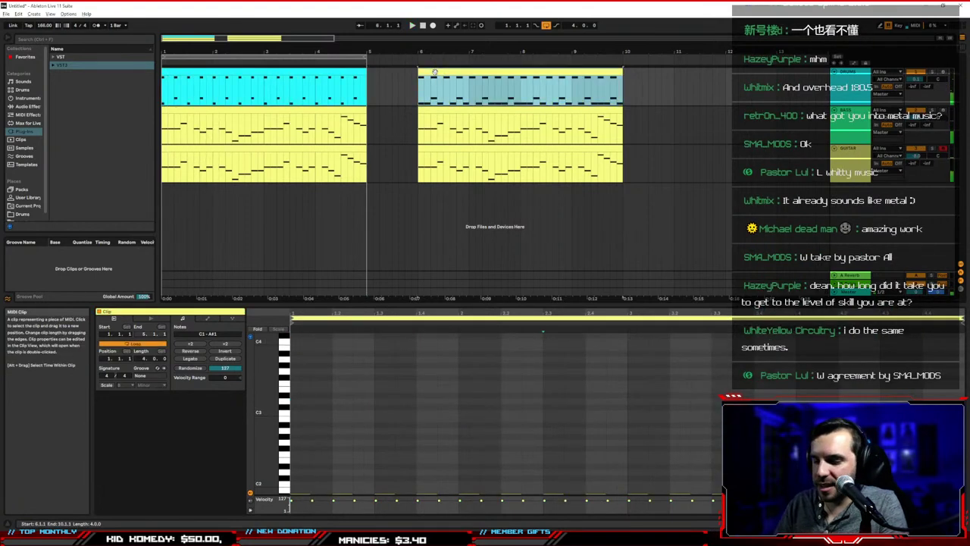
Loop the section at bars 6 to 9 and open its guitar clip in an enlarged note editor
key(ctrl+l)
drag(413, 50, 414, 45)
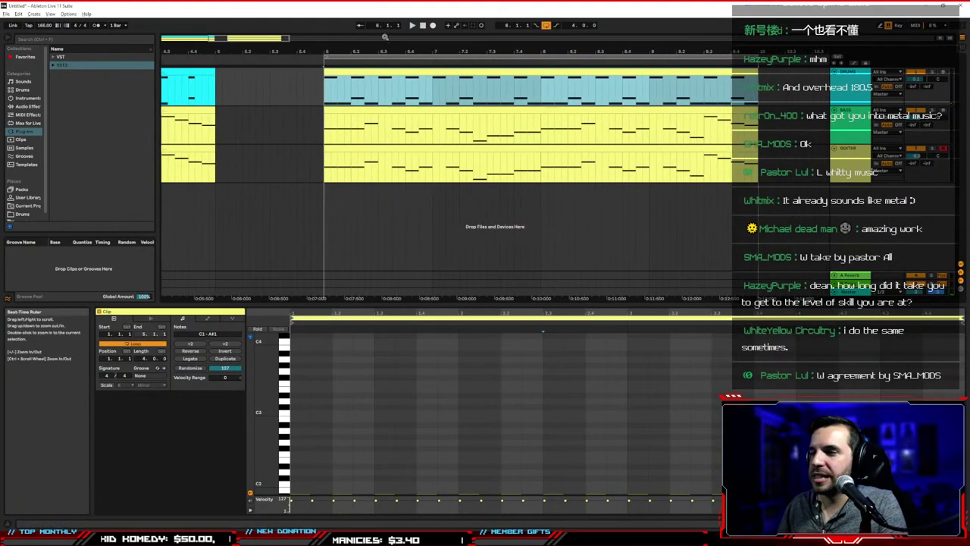
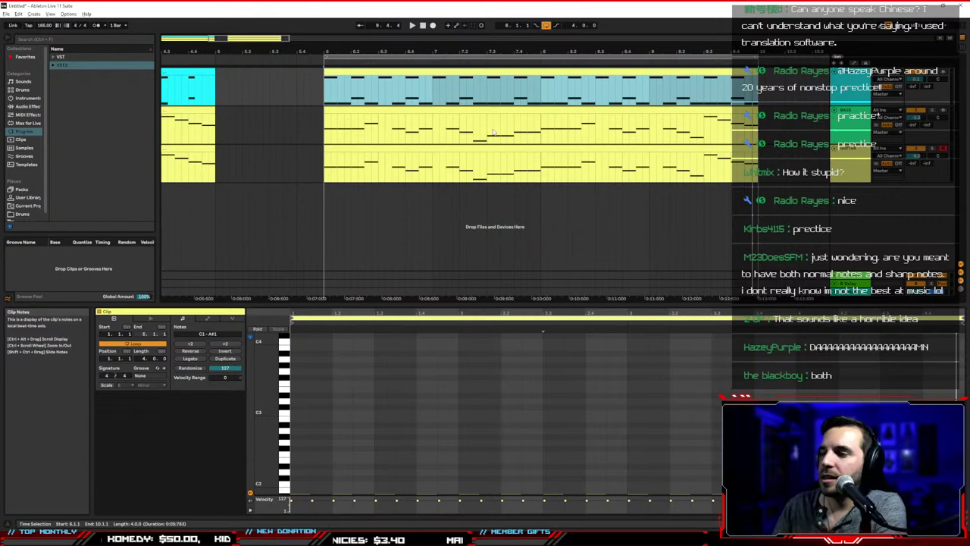
click(427, 149)
drag(377, 307, 371, 174)
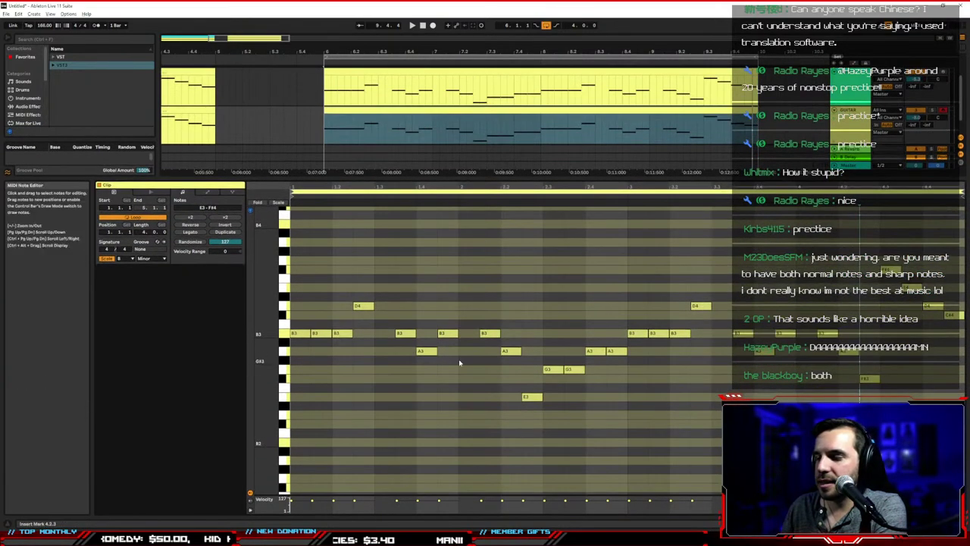
click(374, 277)
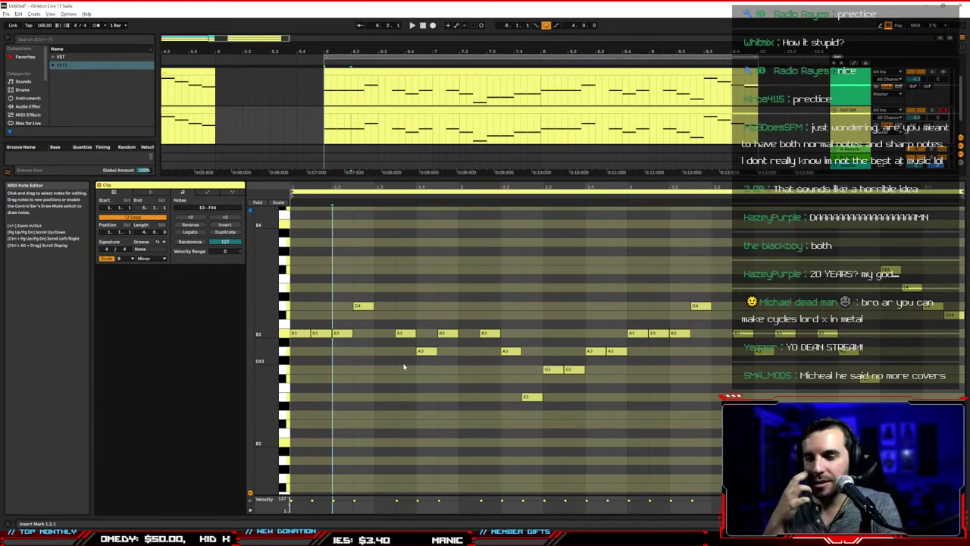
Play the looped section while viewing the guitar notes and stop playback
key(space)
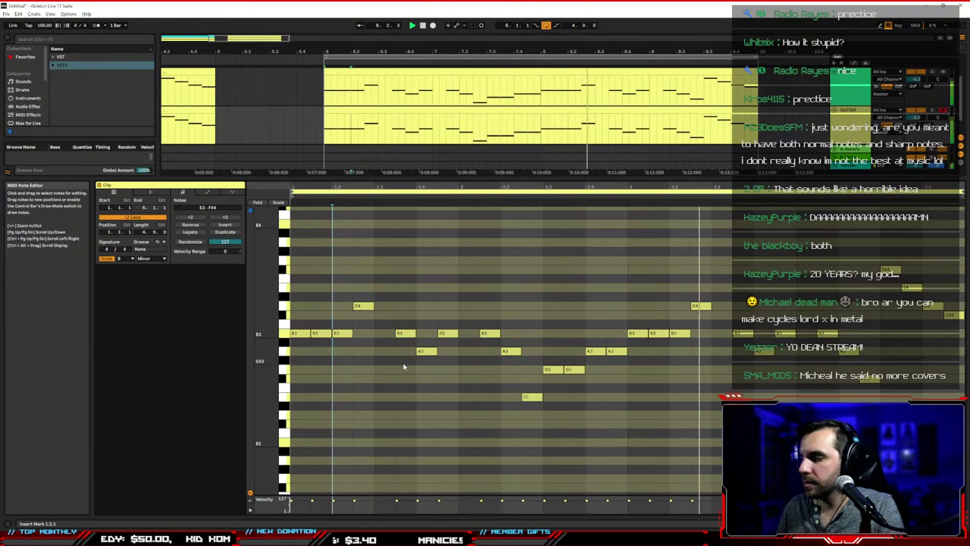
scroll(405, 367, up, 1)
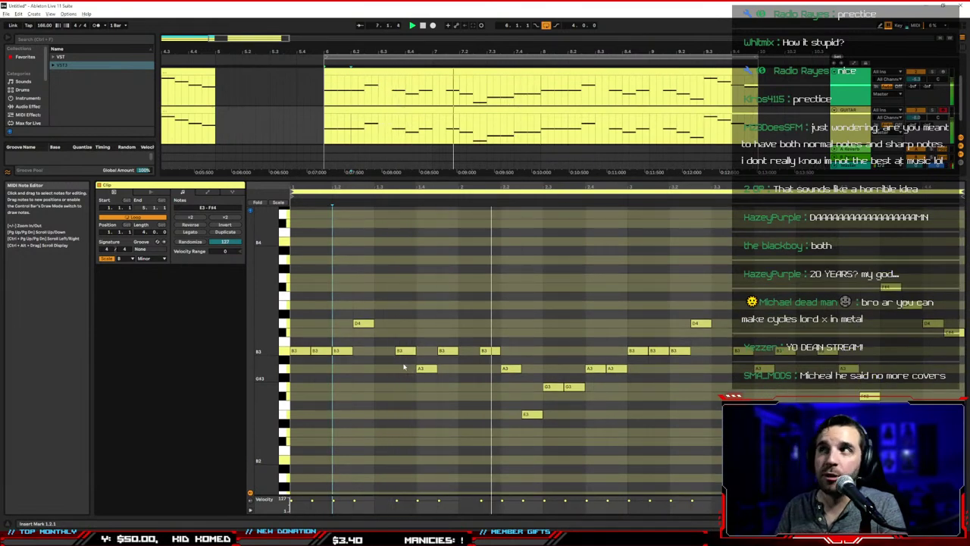
mouse_move(483, 181)
mouse_down()
mouse_move(486, 312)
mouse_move(496, 191)
mouse_up()
key(space)
Set the guitar clip's scale root to A and transpose all its notes down two semitones
click(123, 274)
click(113, 276)
click(121, 275)
click(121, 276)
click(122, 276)
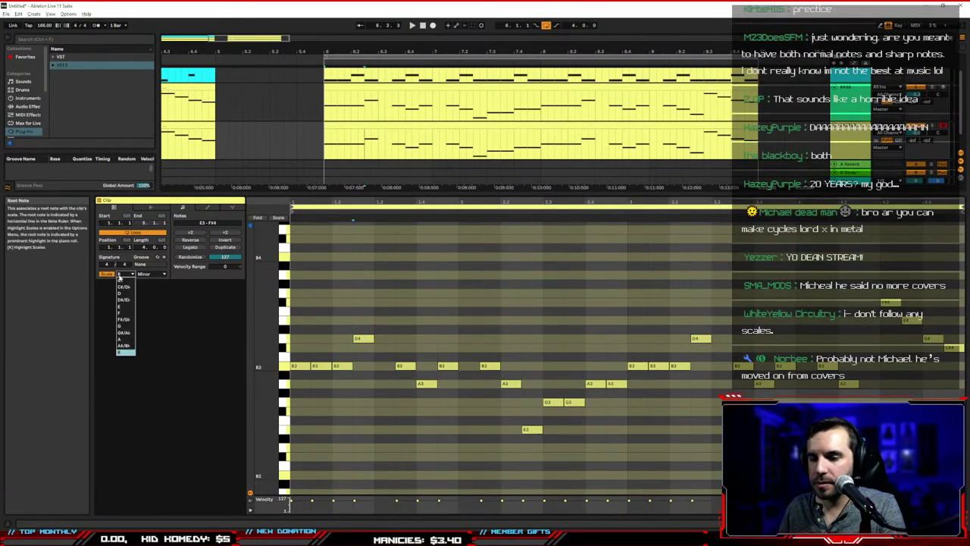
click(122, 339)
key(ctrl+a)
key(Down)
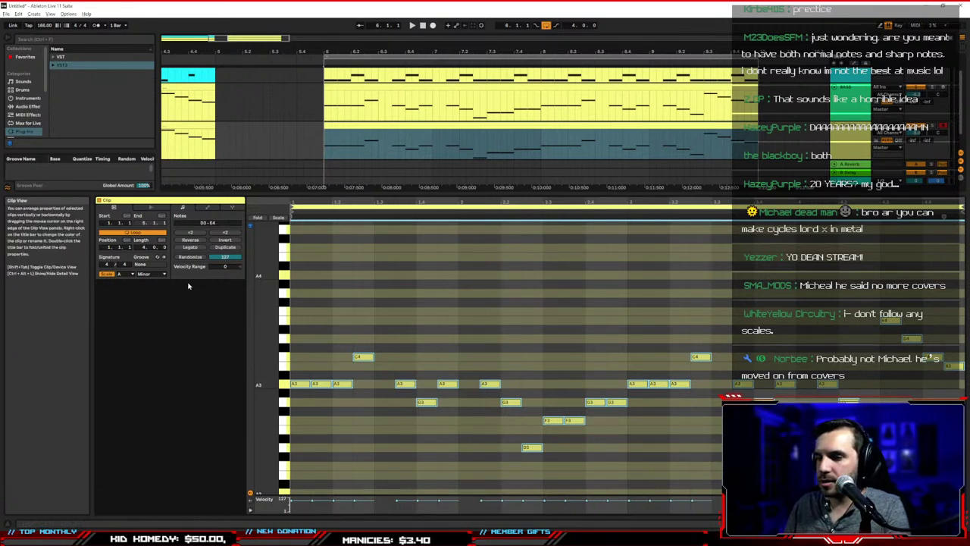
Return the guitar clip's scale root to B and restore the notes to their original pitches
click(121, 274)
click(120, 352)
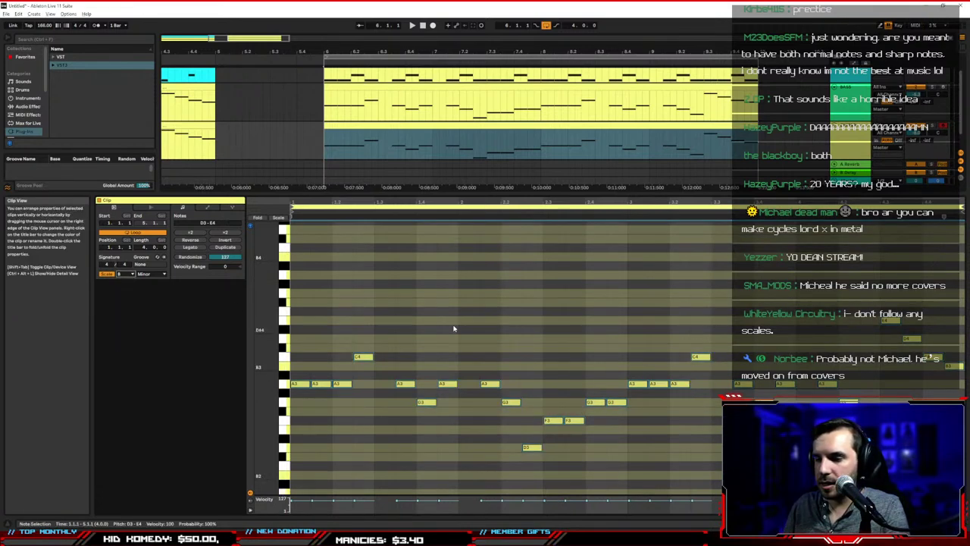
key(ctrl+z)
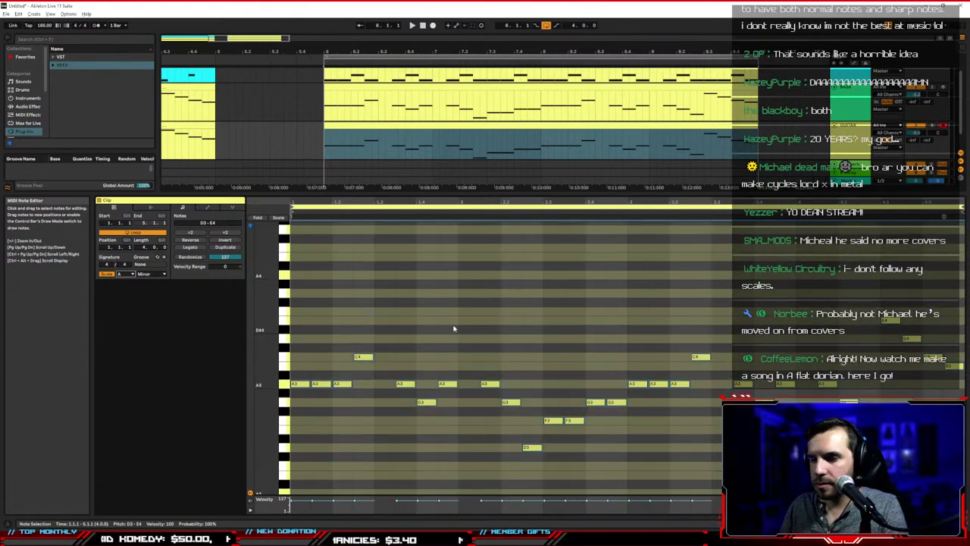
key(ctrl+y)
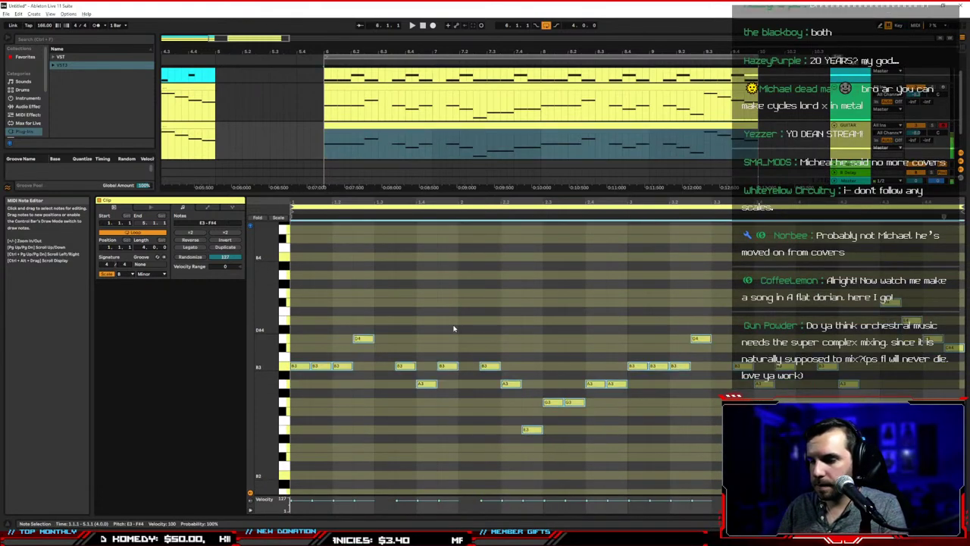
Play the restored B minor riff for a moment and stop playback
key(space)
click(438, 270)
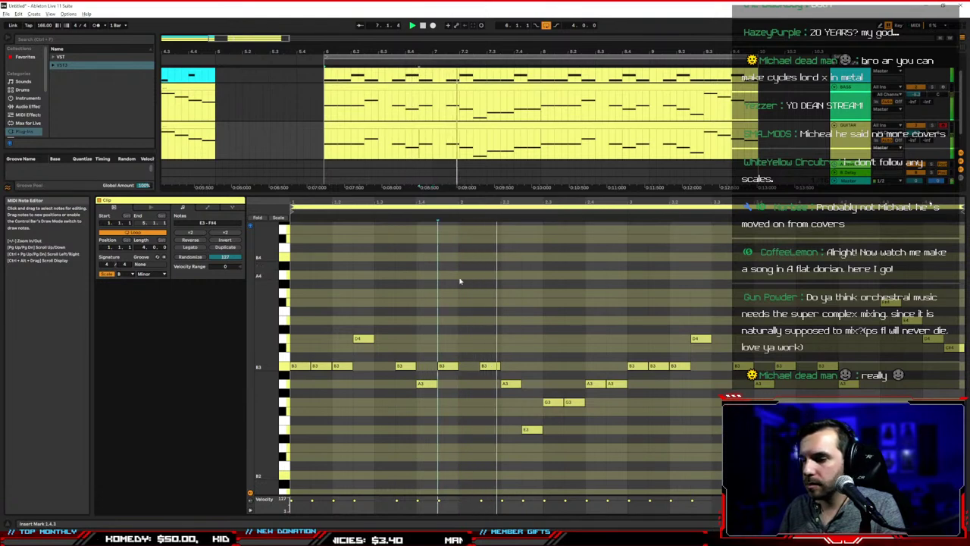
scroll(492, 297, up, 1)
key(space)
click(475, 304)
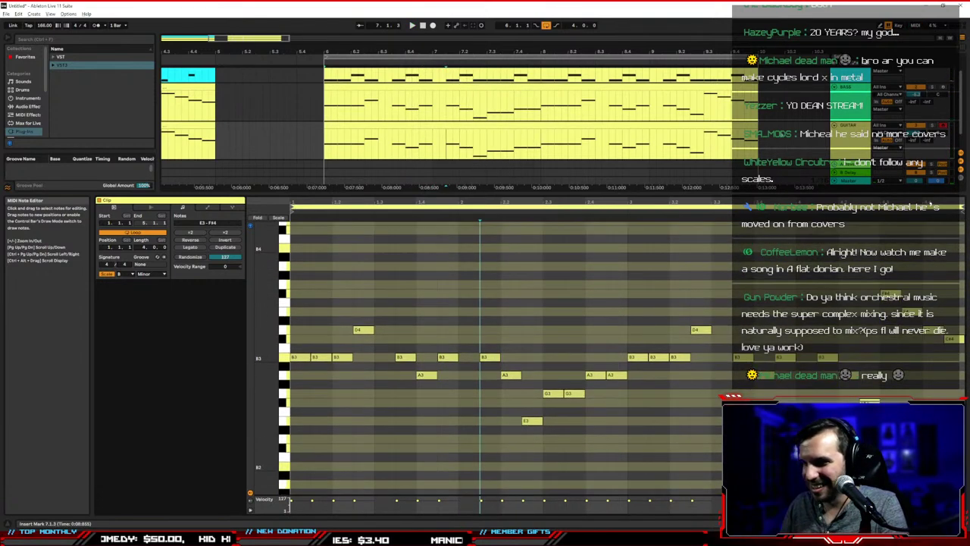
Open the guitar track's Lethality instrument window and play the loop briefly with it in view
key(shift+Tab)
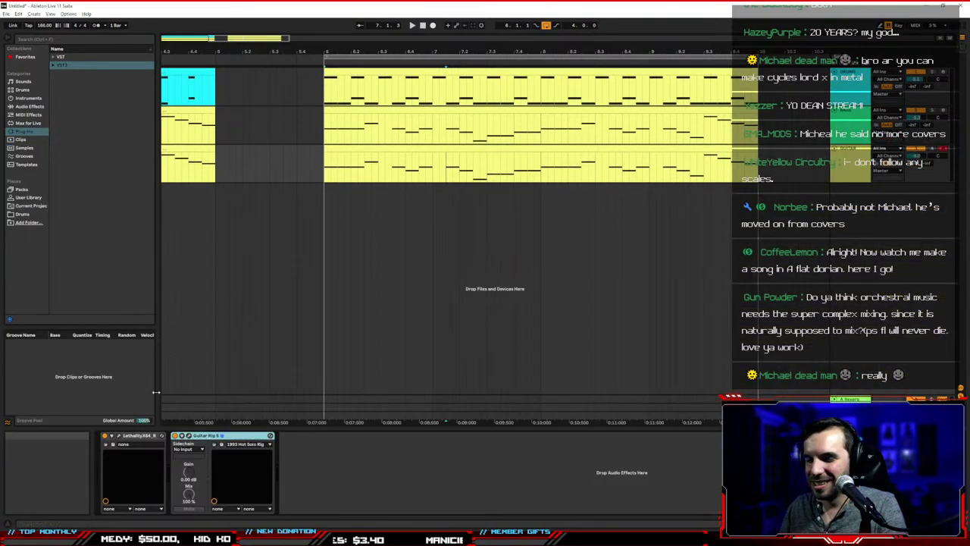
click(119, 436)
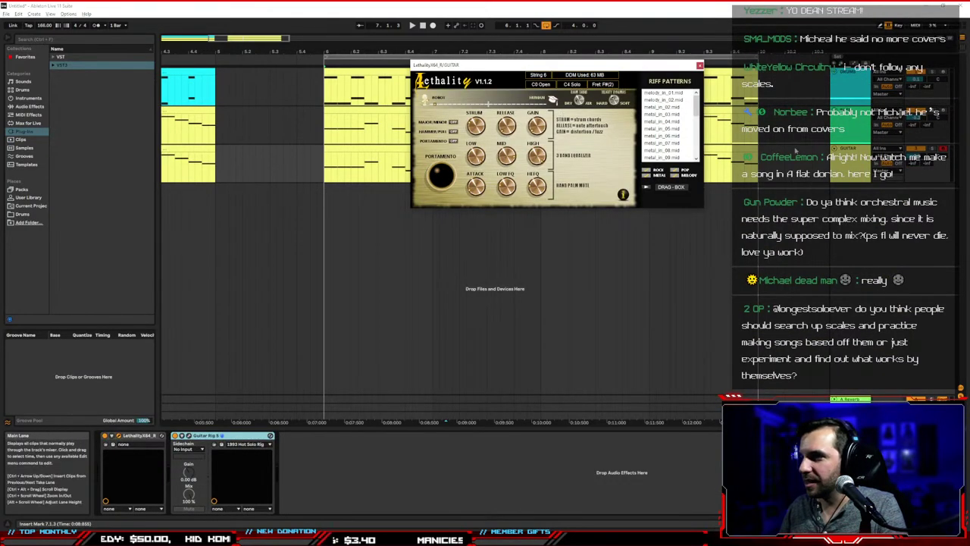
click(844, 160)
key(space)
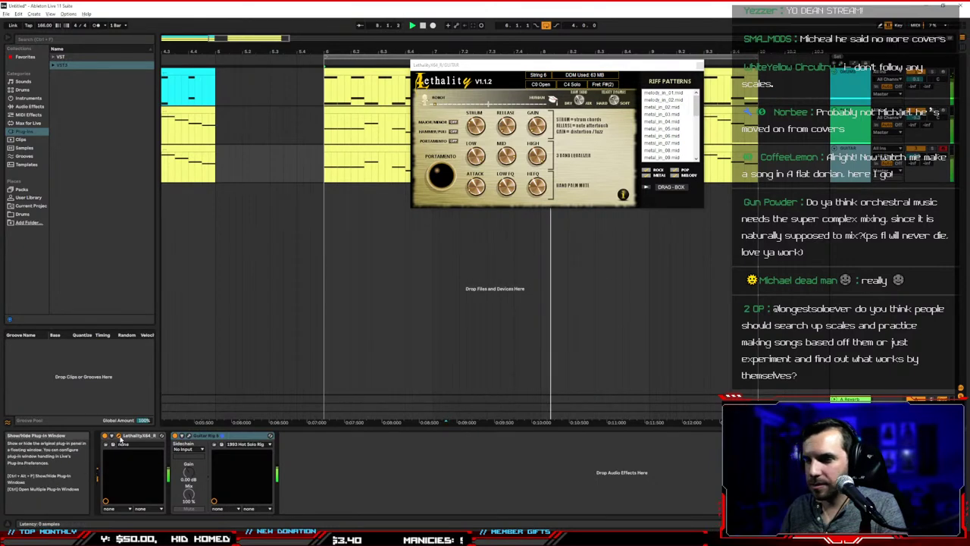
key(space)
Draw a B1 note at the start of the guitar clip, play it and delete it
double_click(351, 167)
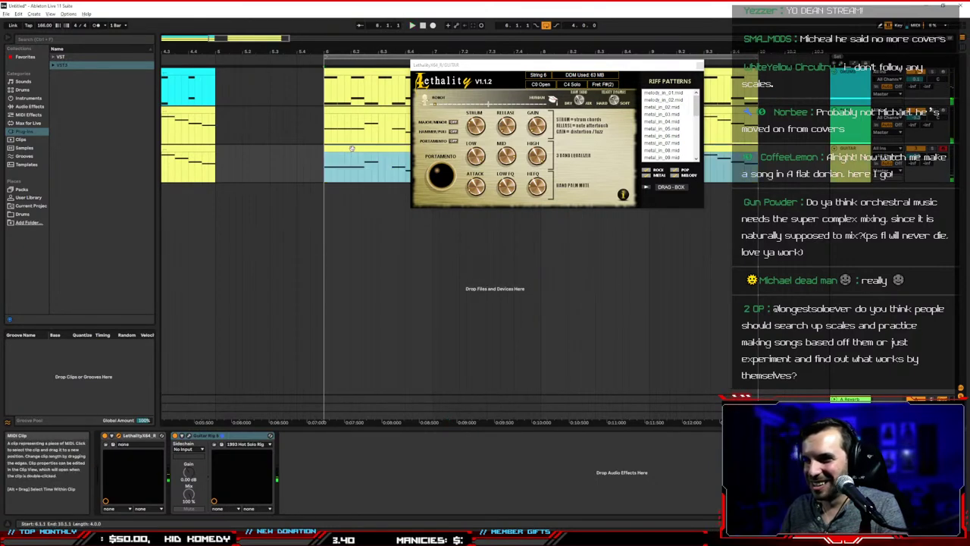
scroll(307, 452, down, 4)
double_click(301, 452)
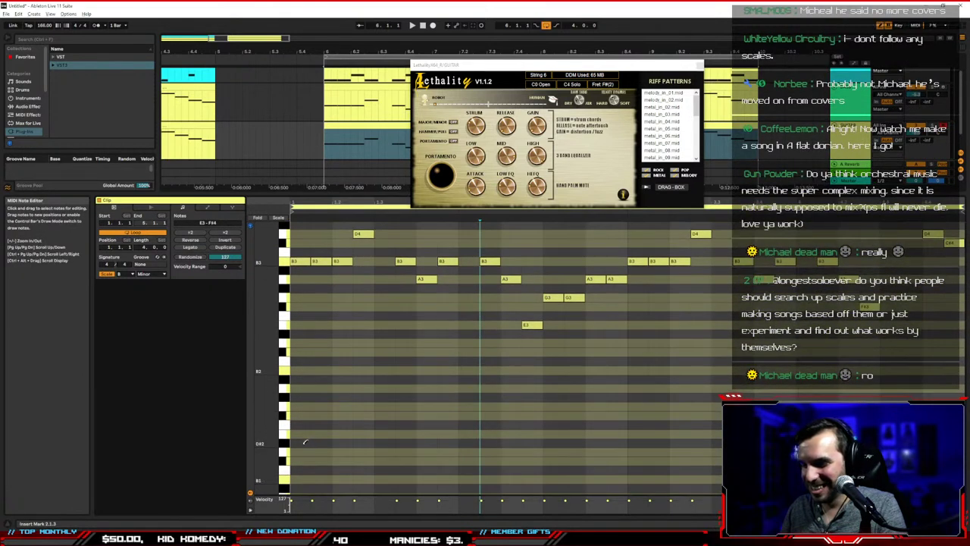
drag(302, 448, 305, 472)
key(space)
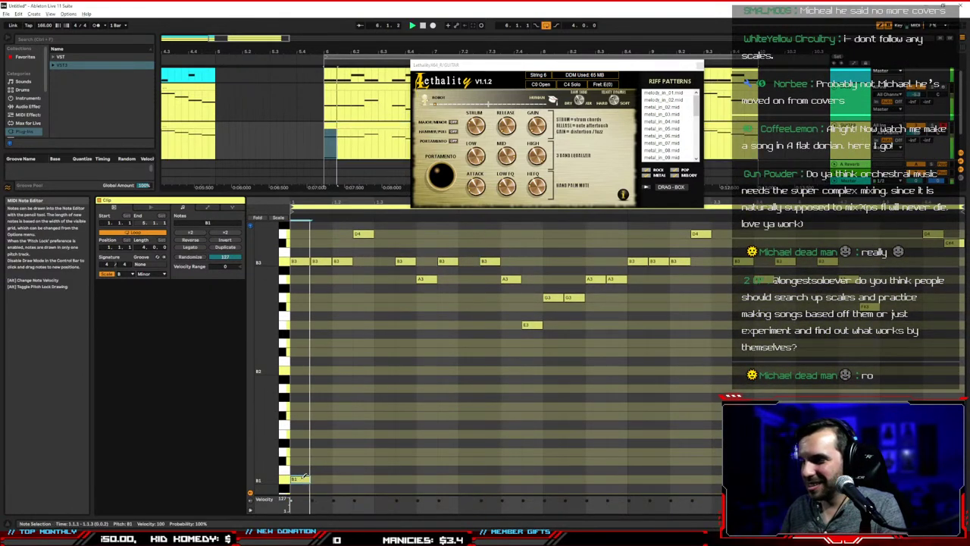
key(Delete)
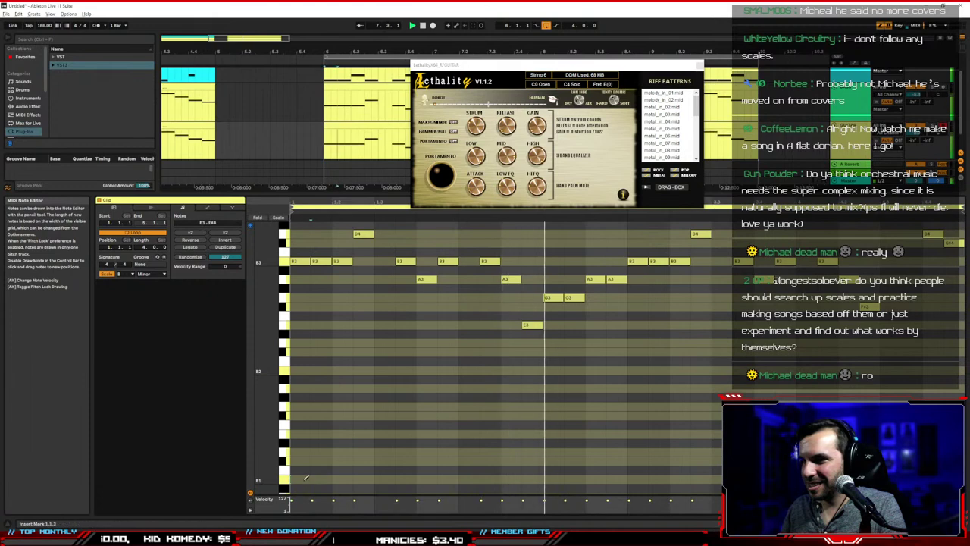
Try low notes around A#1 in the guitar clip's first bar, delete them and close the Lethality window
scroll(302, 392, down, 4)
double_click(300, 392)
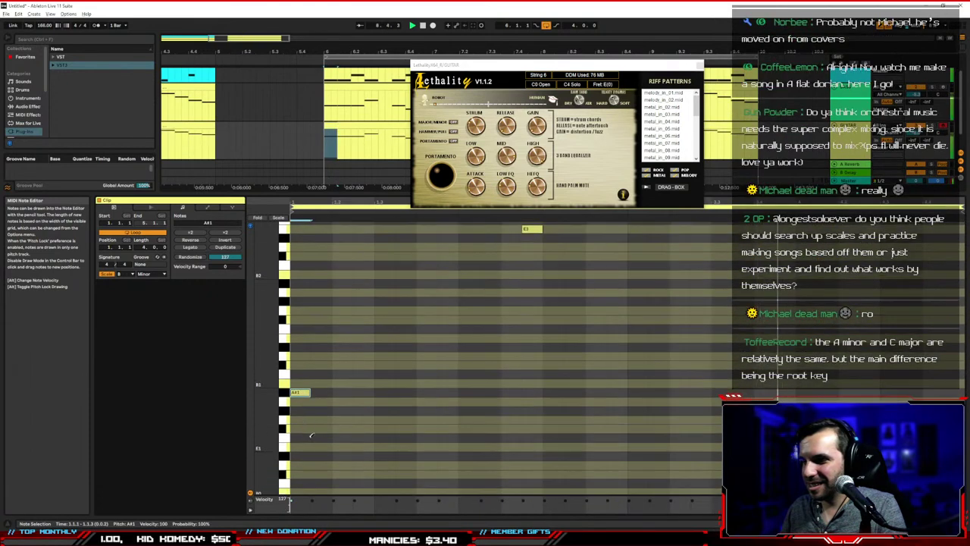
key(b)
mouse_move(301, 393)
mouse_down()
mouse_move(289, 521)
mouse_move(298, 213)
mouse_move(409, 425)
mouse_move(428, 438)
mouse_move(432, 423)
mouse_up()
key(Delete)
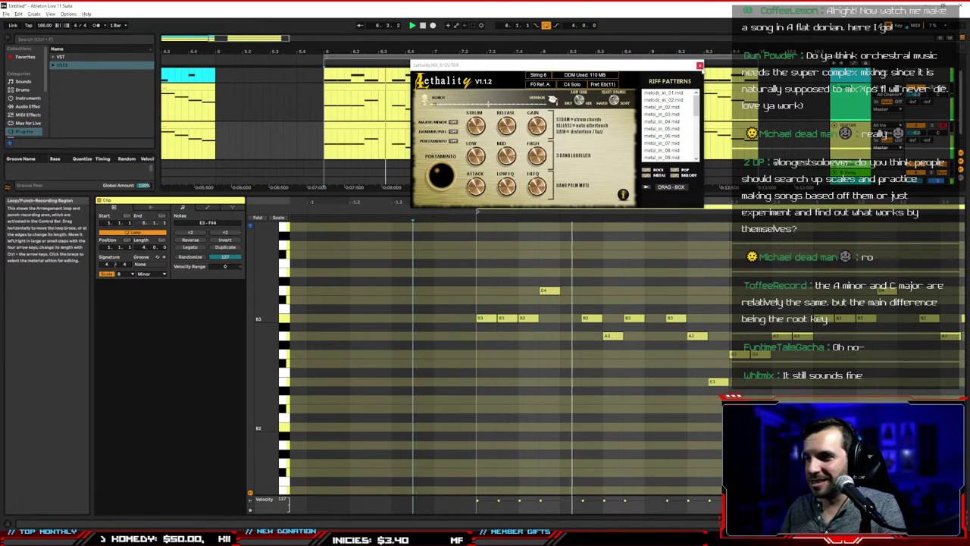
click(701, 67)
Save the Live Set as MetalTut in the Ableton folder
key(ctrl+s)
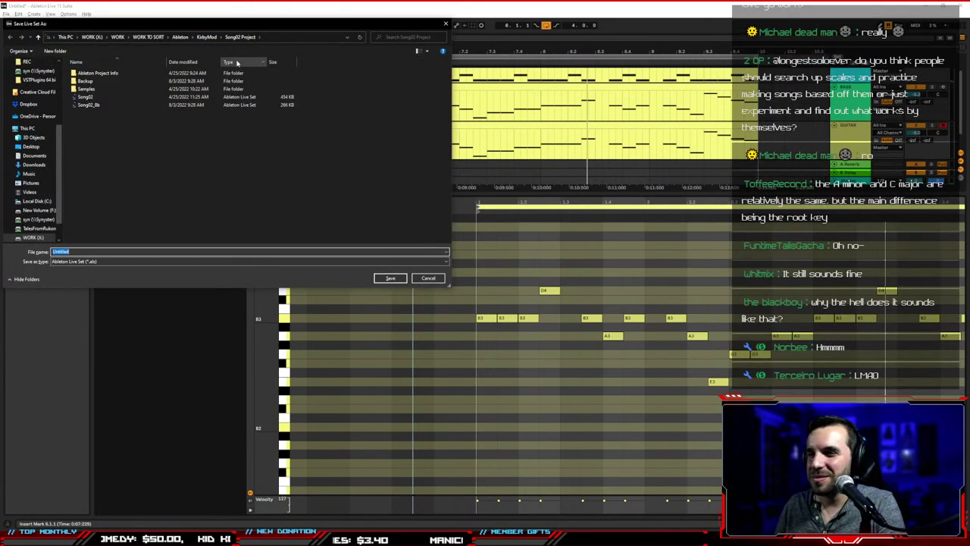
click(180, 36)
text(MetalTut)
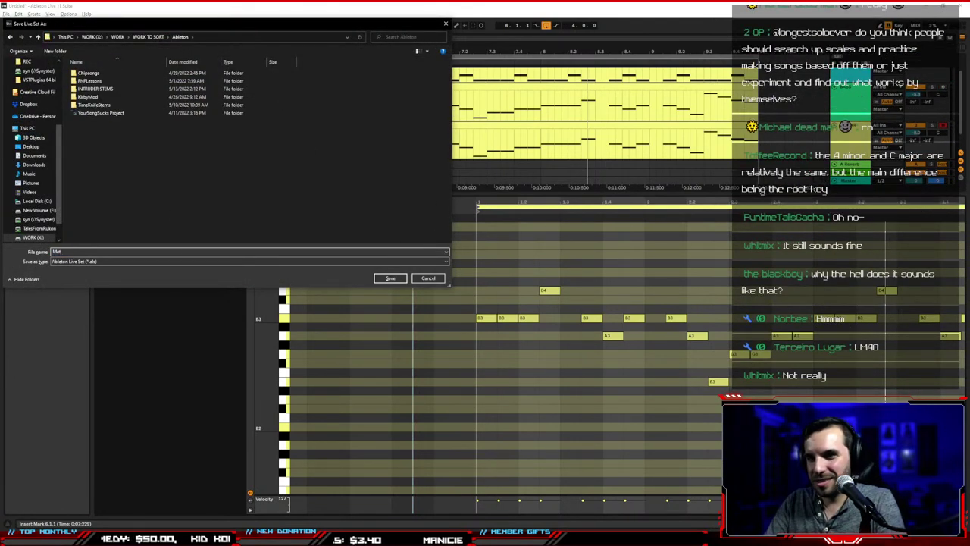
key(Return)
Show the guitar track's devices, play the looped section with the arrangement enlarged and stop playback
key(space)
key(space)
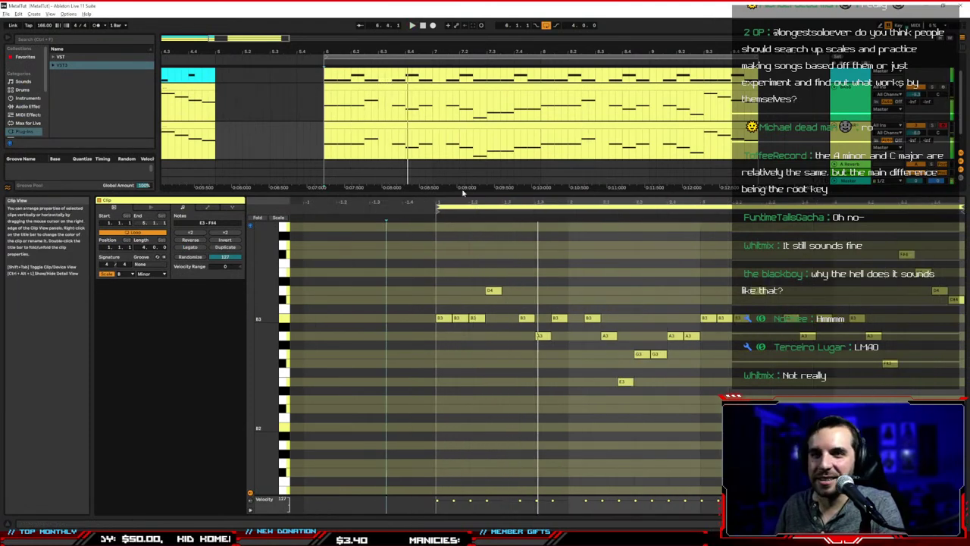
drag(468, 217, 447, 289)
double_click(845, 167)
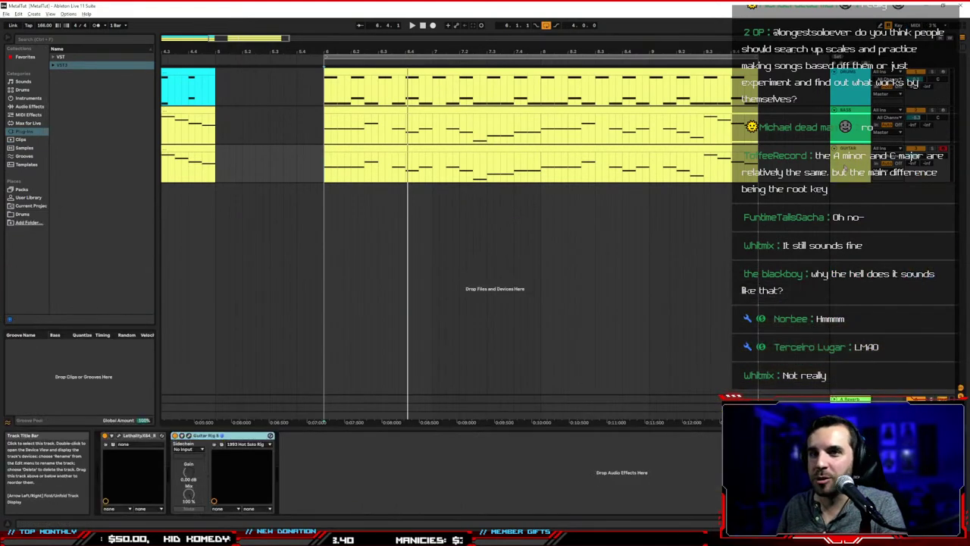
key(space)
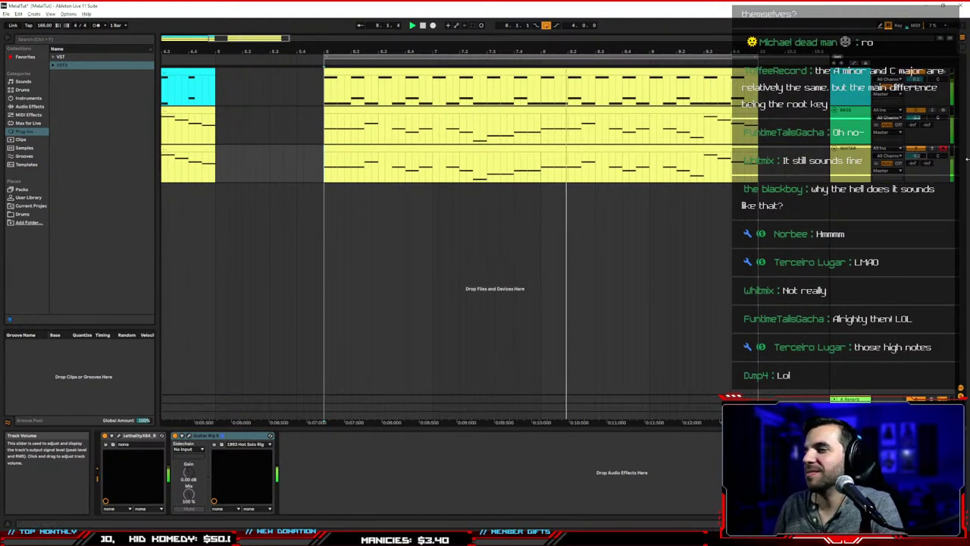
drag(600, 51, 404, 33)
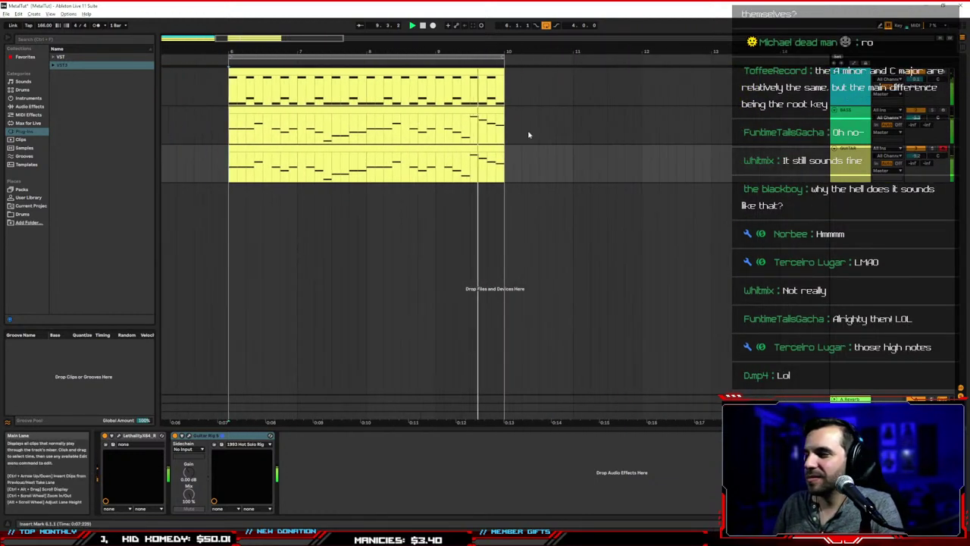
click(529, 135)
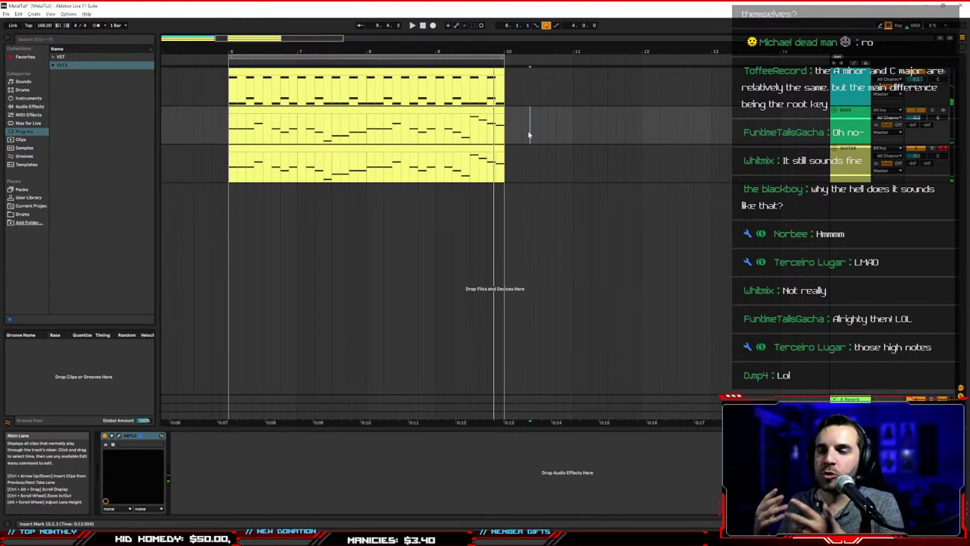
Turn off arrangement looping and place the insert marker in the drum track near bar 11
click(529, 135)
click(546, 138)
drag(545, 52, 513, 49)
click(547, 26)
click(529, 76)
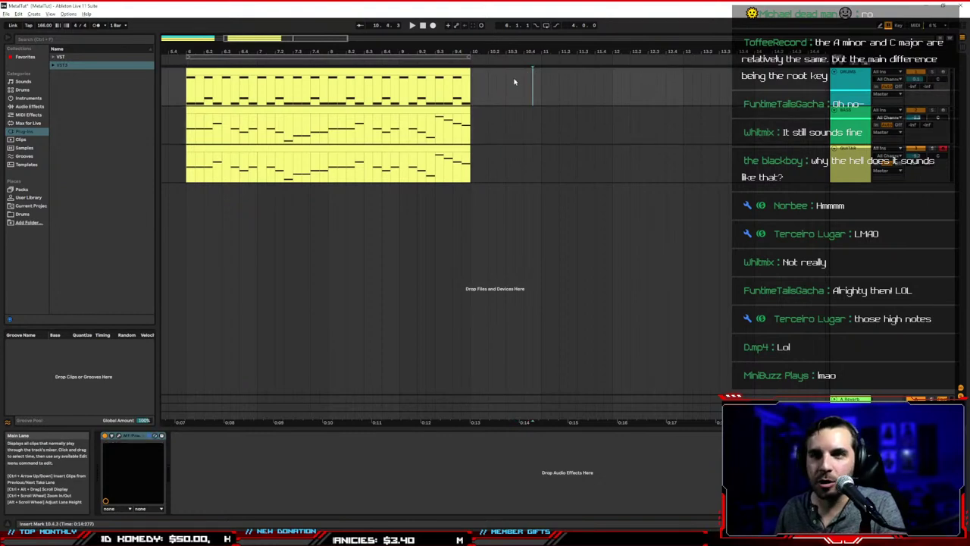
click(540, 90)
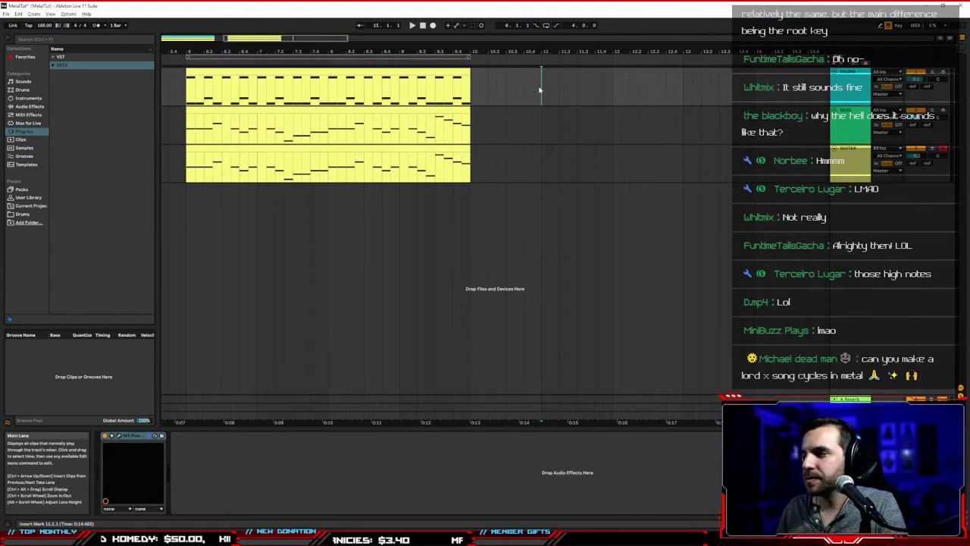
Insert an empty four-bar MIDI clip on the guitar track, starting at bar 11
click(532, 163)
mouse_move(544, 53)
mouse_down()
mouse_move(443, 44)
mouse_move(461, 41)
mouse_up()
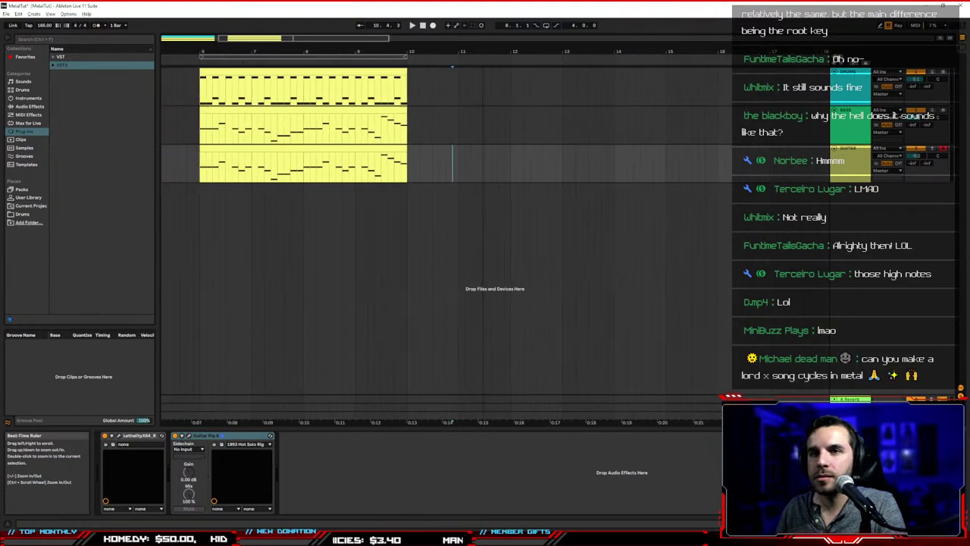
drag(456, 165, 668, 165)
right_click(648, 153)
click(667, 223)
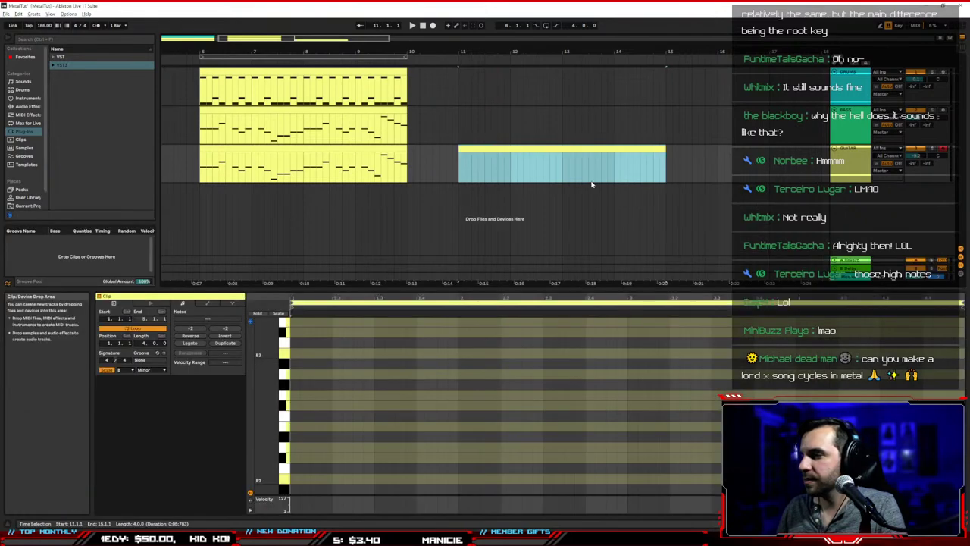
Enlarge the MIDI note editor and try out a B2 note at the start of the guitar clip
drag(493, 271, 496, 224)
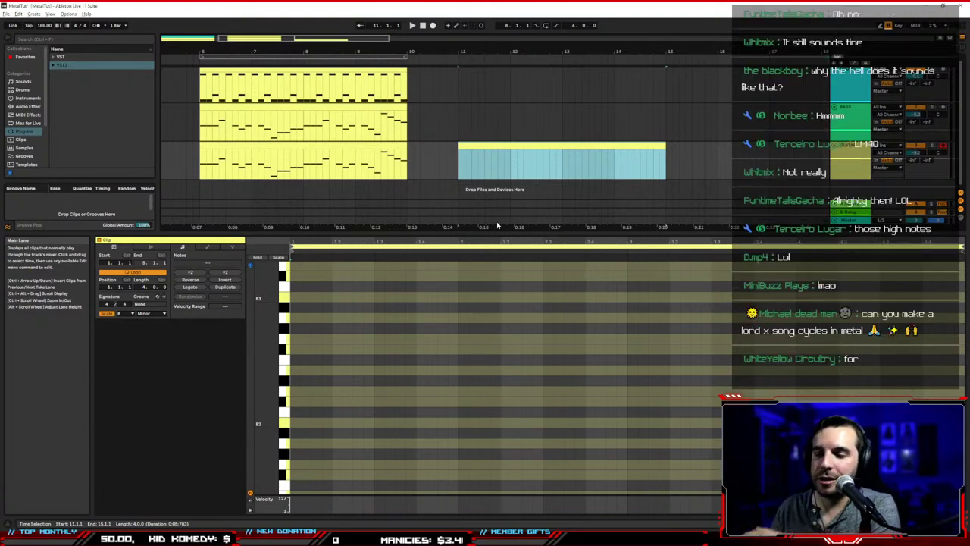
click(331, 411)
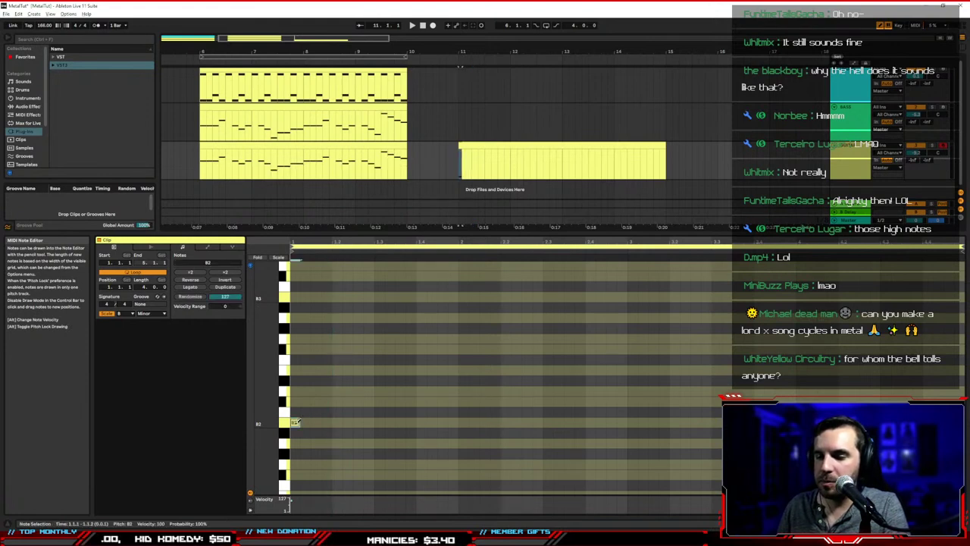
double_click(296, 421)
key(Delete)
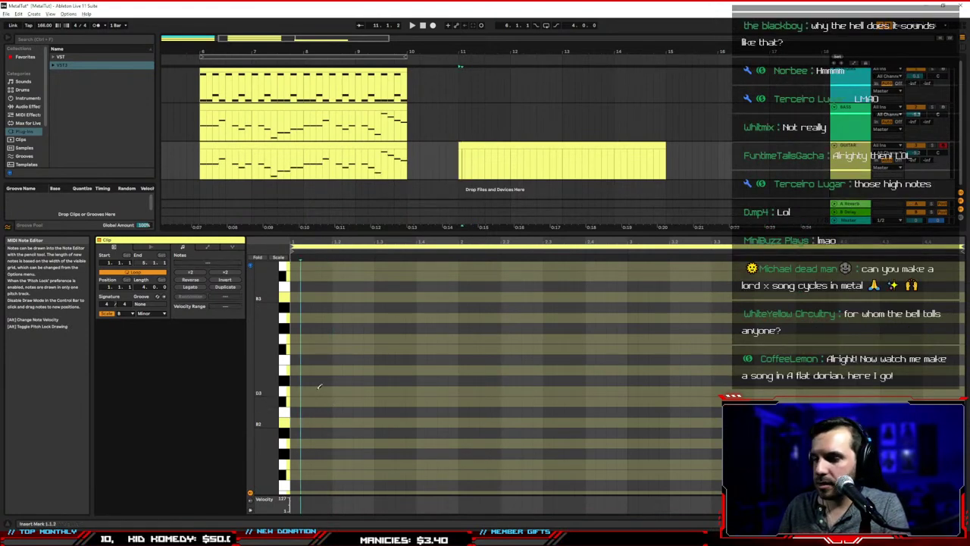
key(ctrl+z)
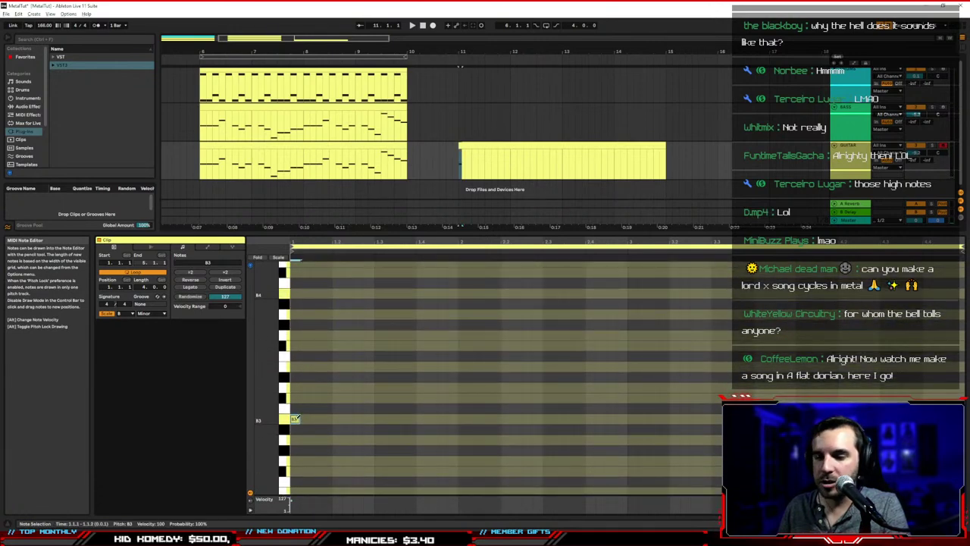
Draw an ascending run of sixteenth notes after the opening B3: C#4, D4, E4, F#4, G4 and A4
click(305, 398)
click(316, 387)
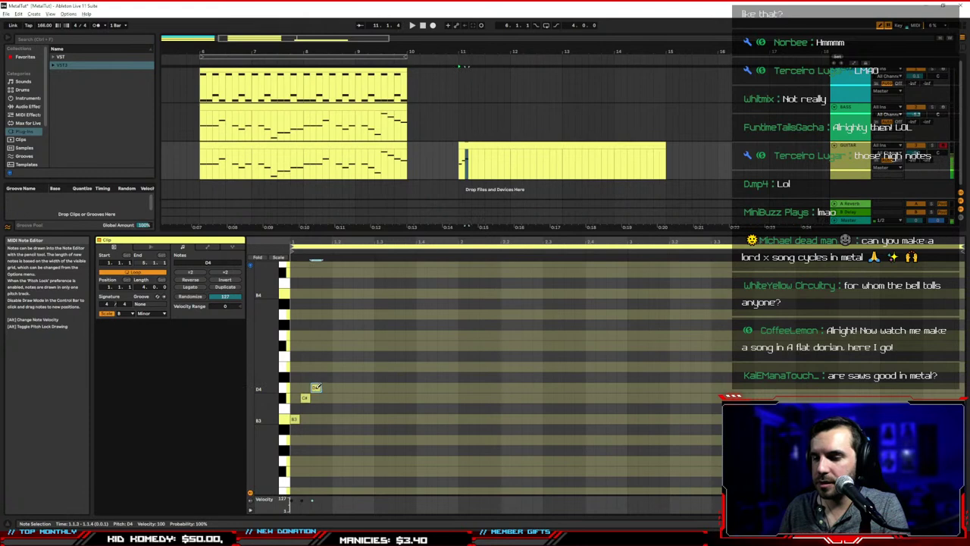
click(326, 367)
click(336, 346)
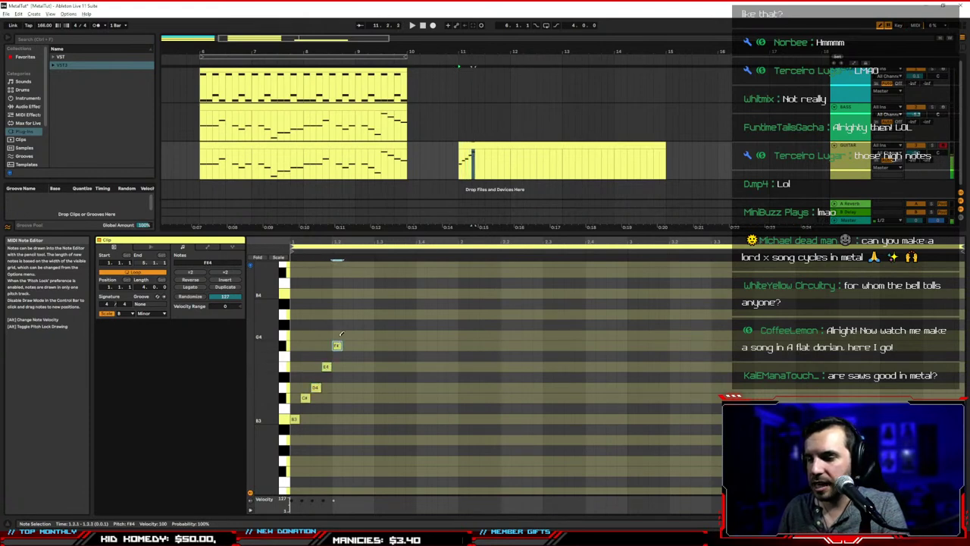
click(347, 335)
click(359, 314)
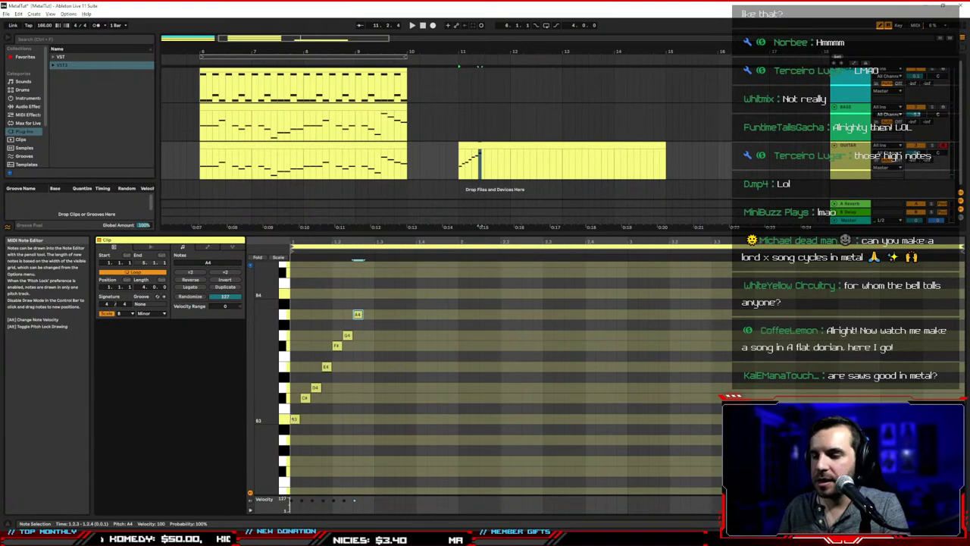
Try stacking D4 and F#4 over the first scale note and E4 and G4 over the second, and undo the additions
click(295, 387)
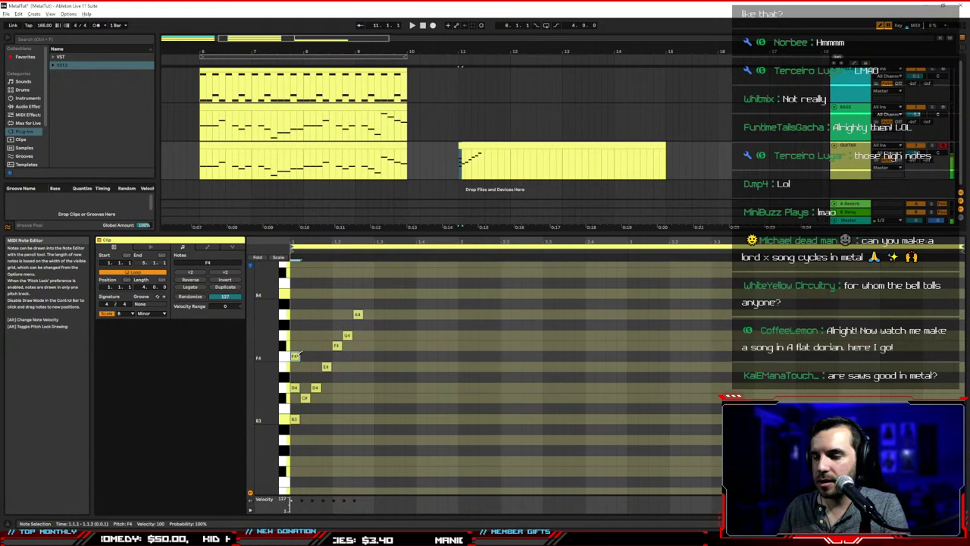
key(Up)
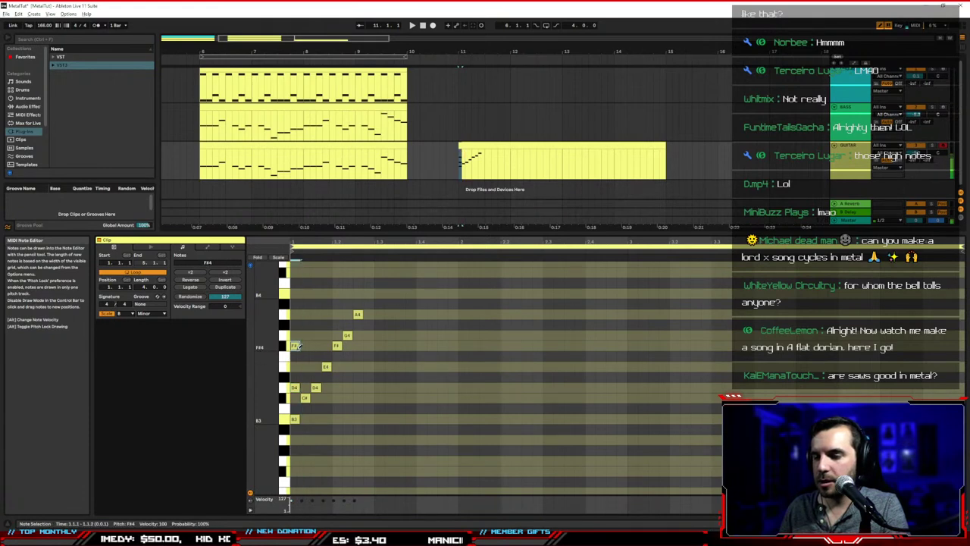
click(305, 366)
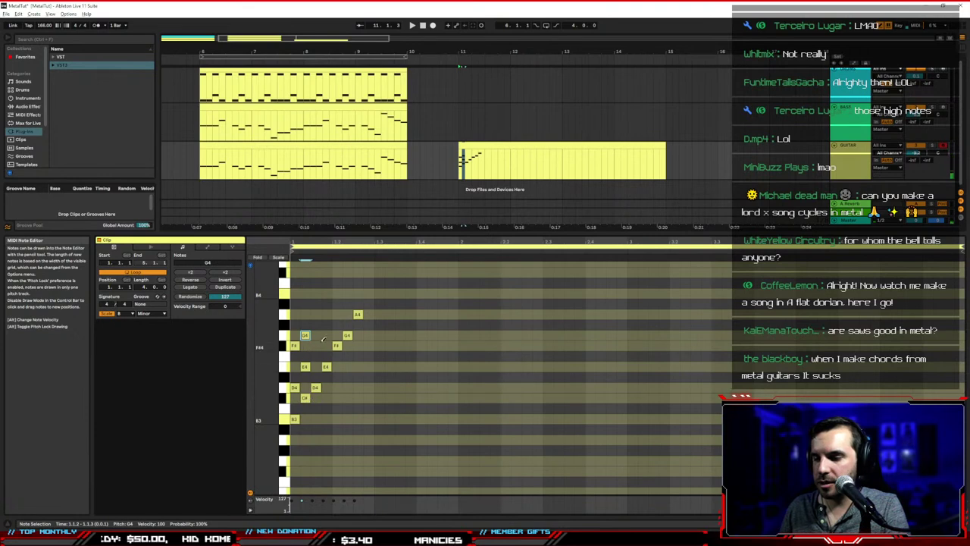
click(315, 346)
key(ctrl+z)
key(ctrl+z)
key(ctrl+z)
key(ctrl+z)
key(ctrl+z)
Clear all notes from the guitar clip and set the note grid to 1/4 for drawing
click(375, 294)
key(ctrl+a)
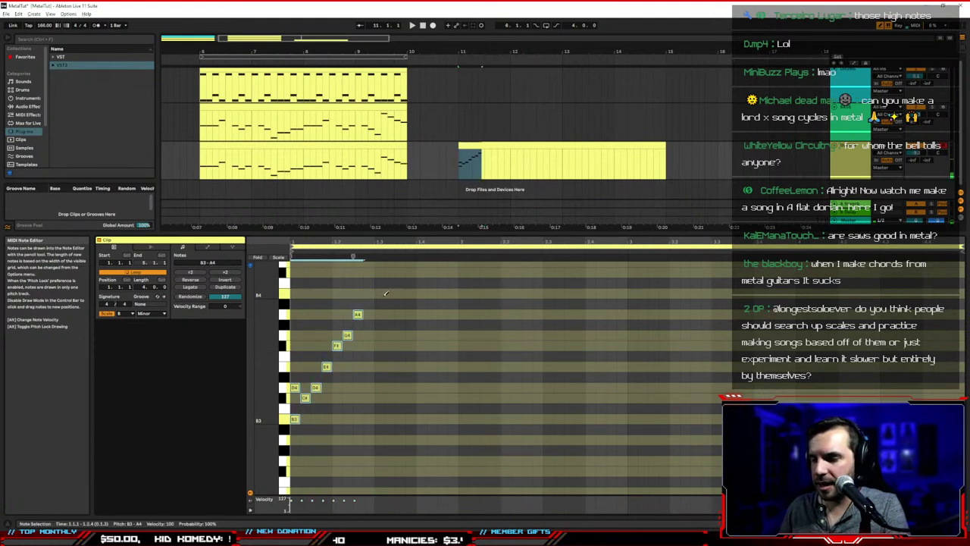
key(b)
right_click(323, 295)
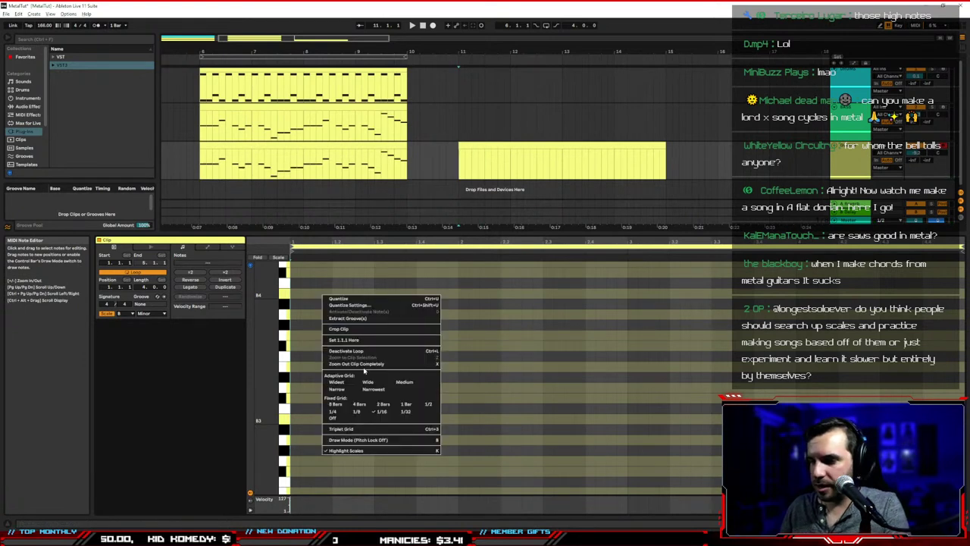
click(348, 412)
key(b)
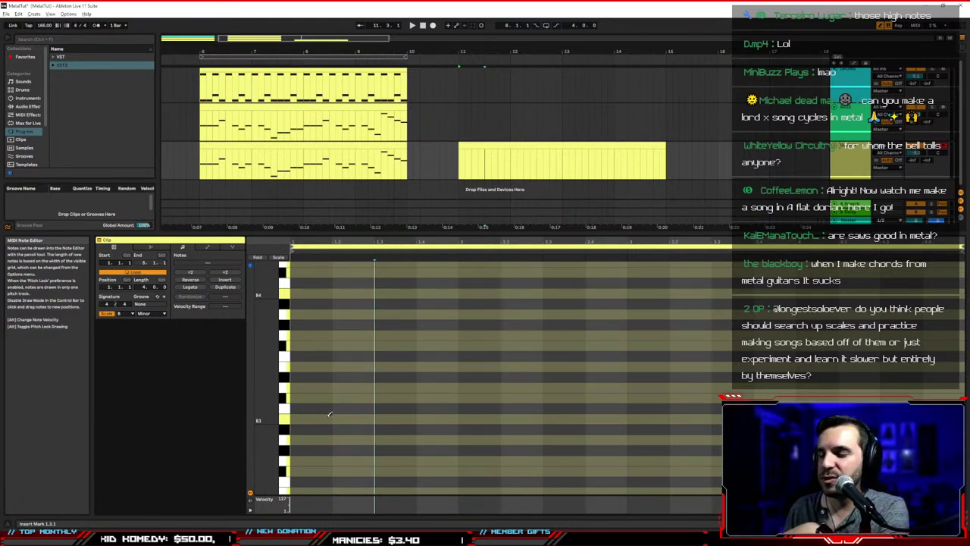
Draw a quarter-note B minor chord of B3, D4 and F#4 at the clip's start and play it
click(327, 417)
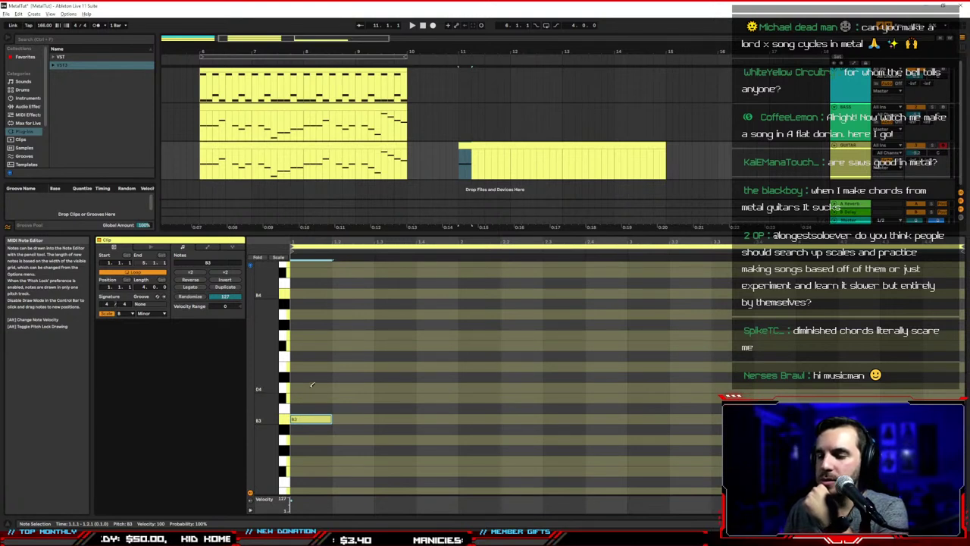
click(303, 386)
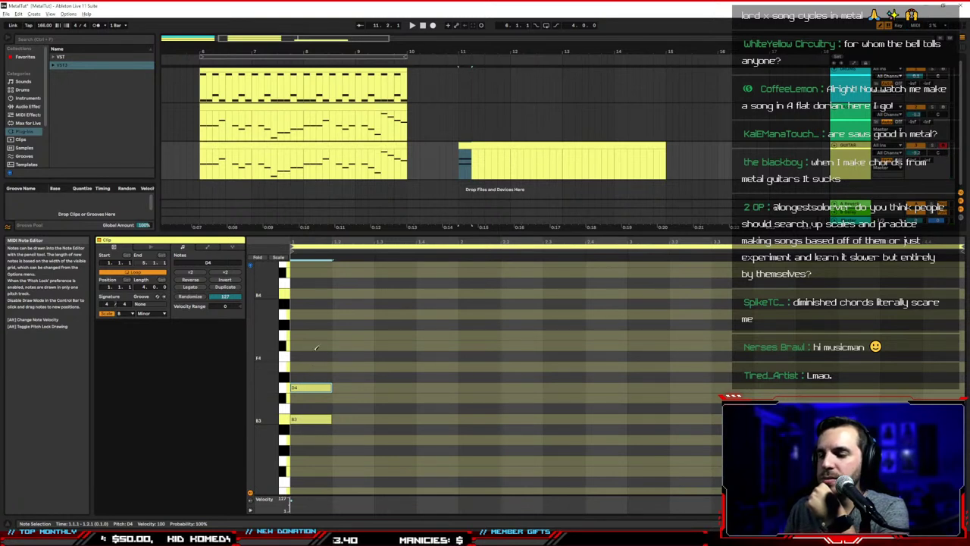
click(301, 345)
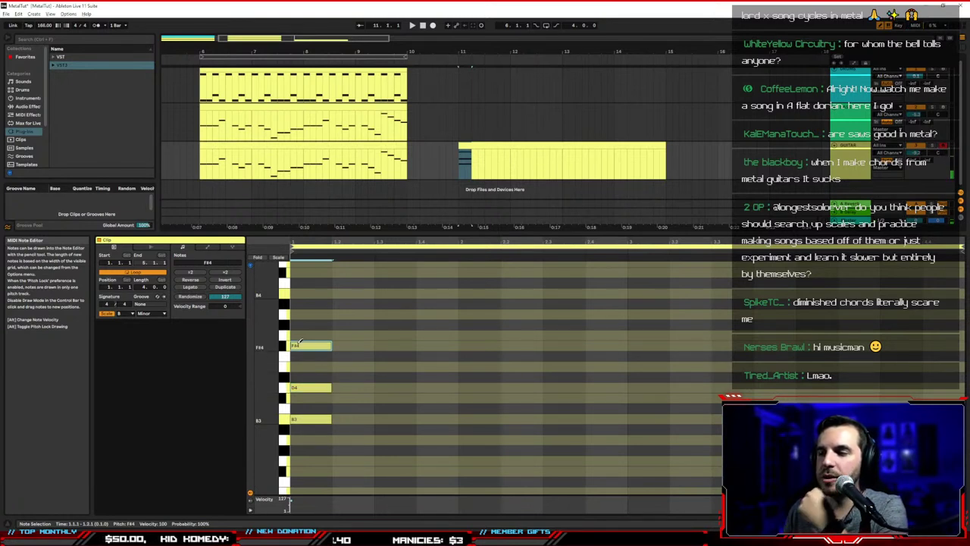
key(space)
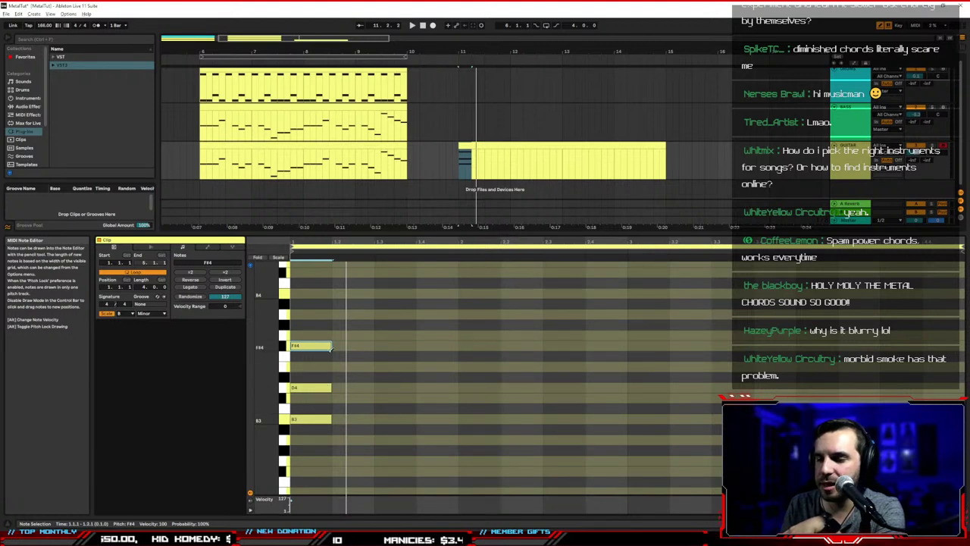
Remove the D4 to make a B3 and F#4 power chord, play it and leave draw mode
click(308, 387)
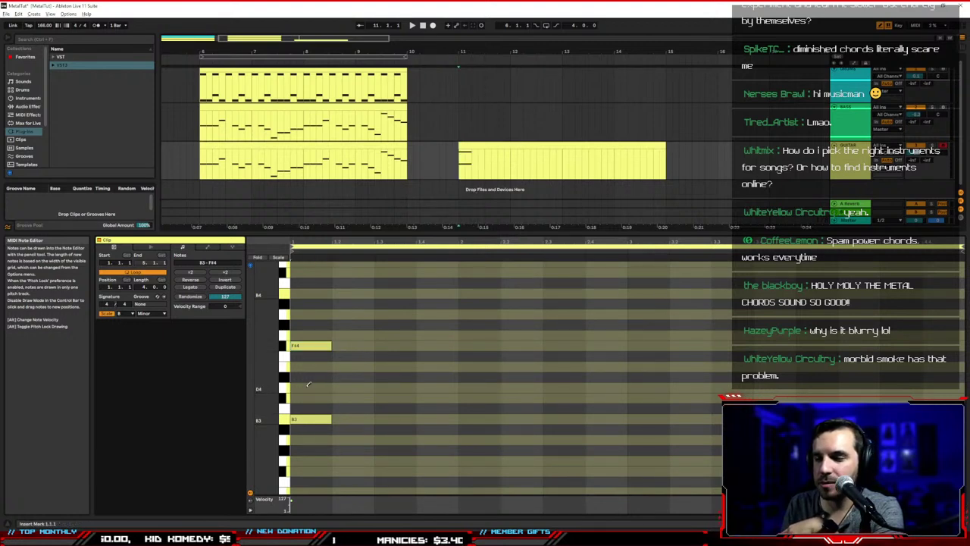
key(space)
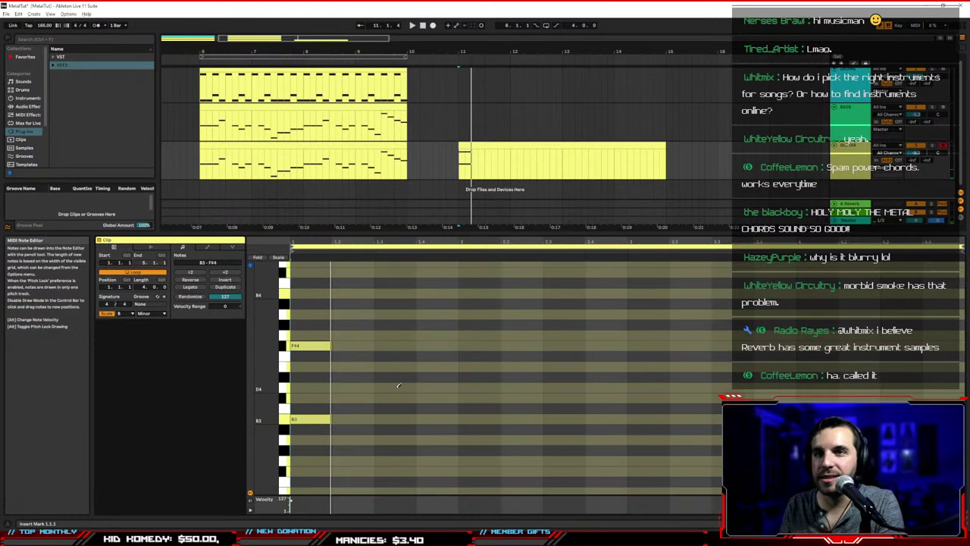
key(b)
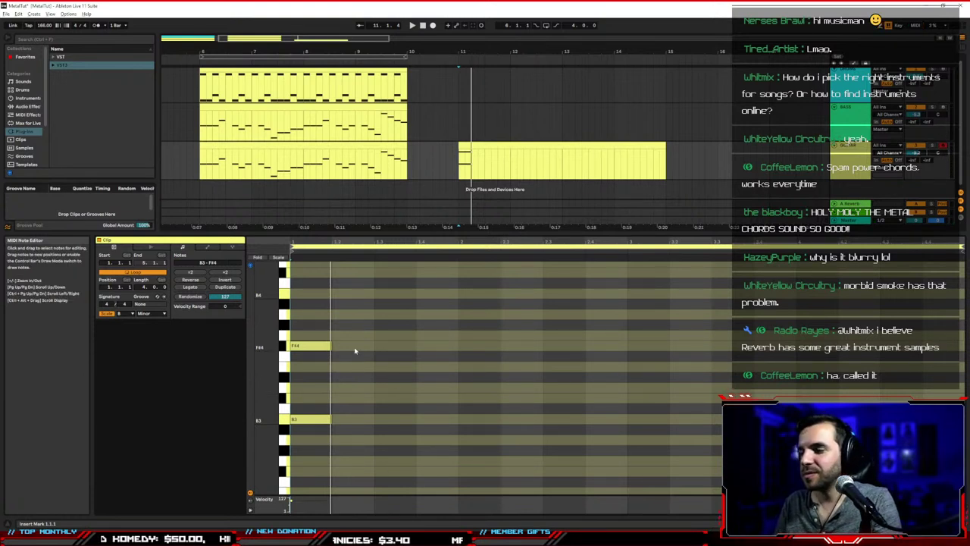
Try repeating the quarter-note power chord along the clip and undo the copies
key(ctrl+a)
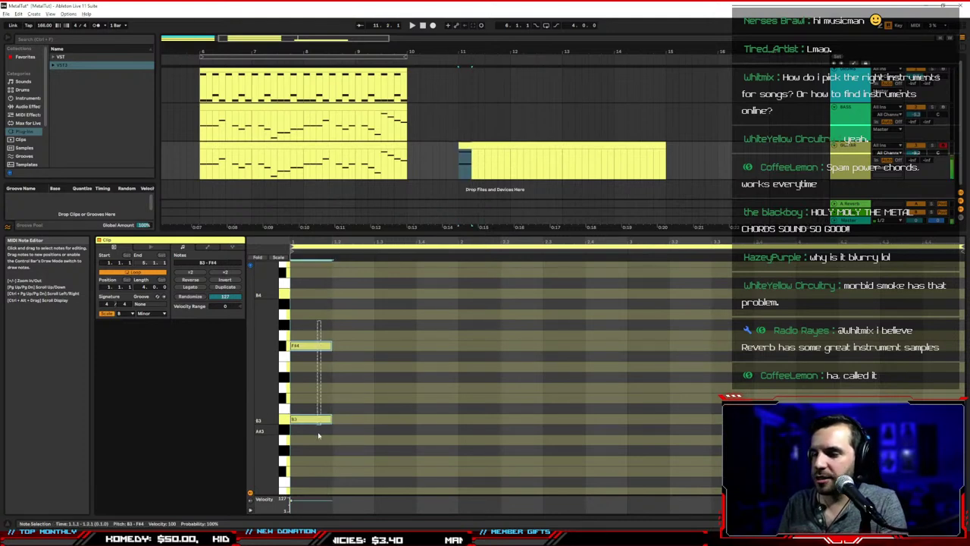
key(ctrl+d)
key(ctrl+d)
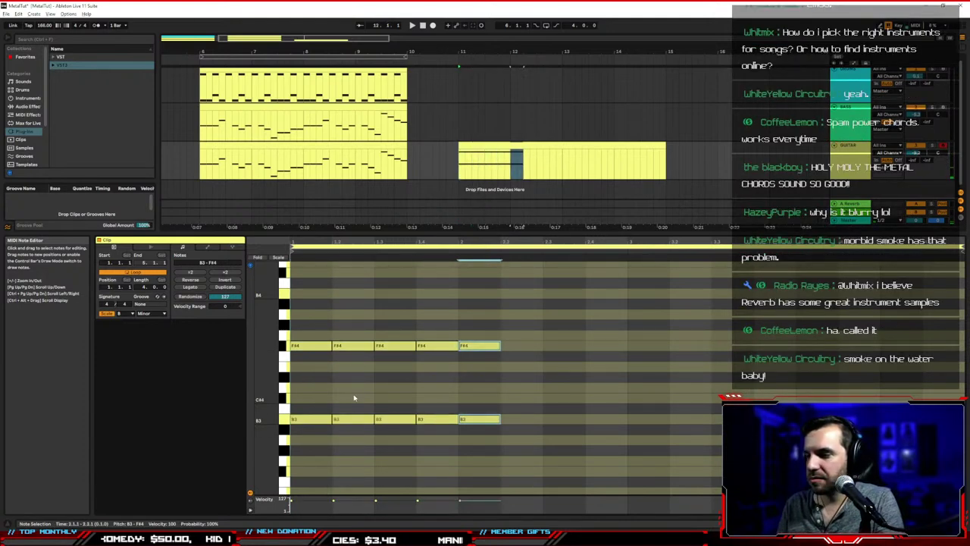
key(ctrl+z)
key(ctrl+z)
Set the note grid to 1/8 and shorten the power chord to an eighth note
right_click(404, 377)
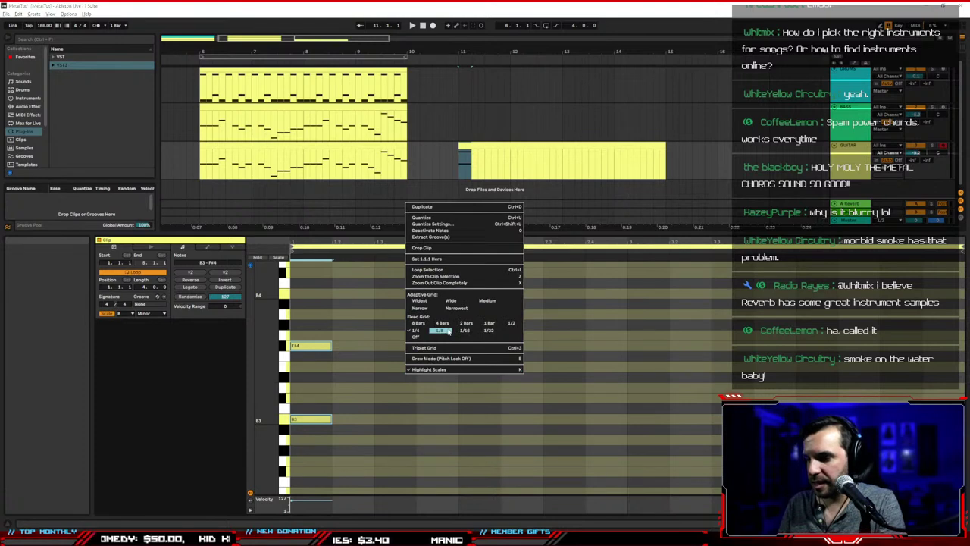
click(441, 332)
mouse_move(329, 328)
mouse_down()
mouse_move(330, 420)
mouse_move(311, 422)
mouse_up()
Duplicate the eighth-note power chord seven times to fill the clip's first bar and play the result
drag(298, 334, 300, 434)
key(ctrl+d)
key(ctrl+d)
key(ctrl+d)
key(ctrl+d)
key(ctrl+d)
key(ctrl+d)
key(ctrl+d)
key(space)
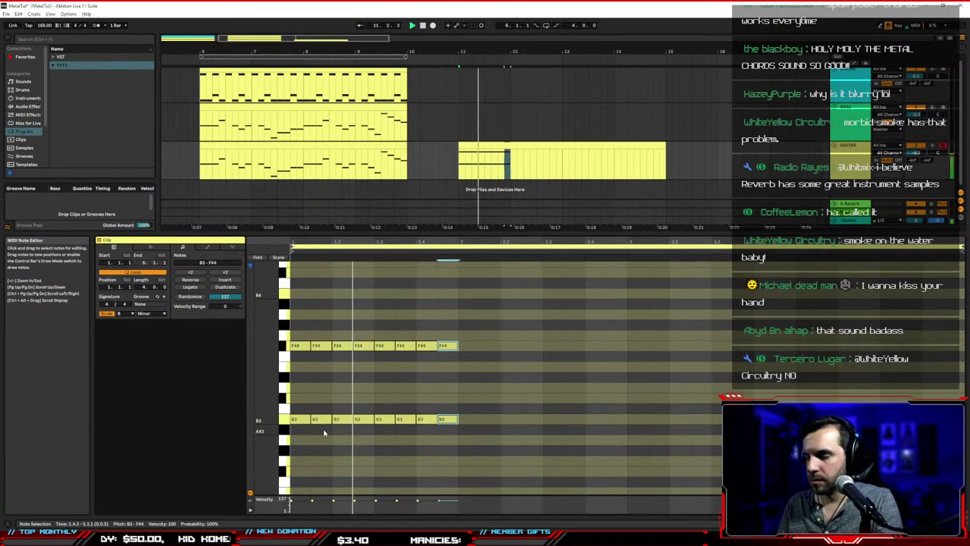
key(space)
Try duplicating the whole bar of eighth-note power chords twice and undo the copies
click(363, 443)
drag(458, 313, 289, 432)
key(ctrl+d)
key(ctrl+d)
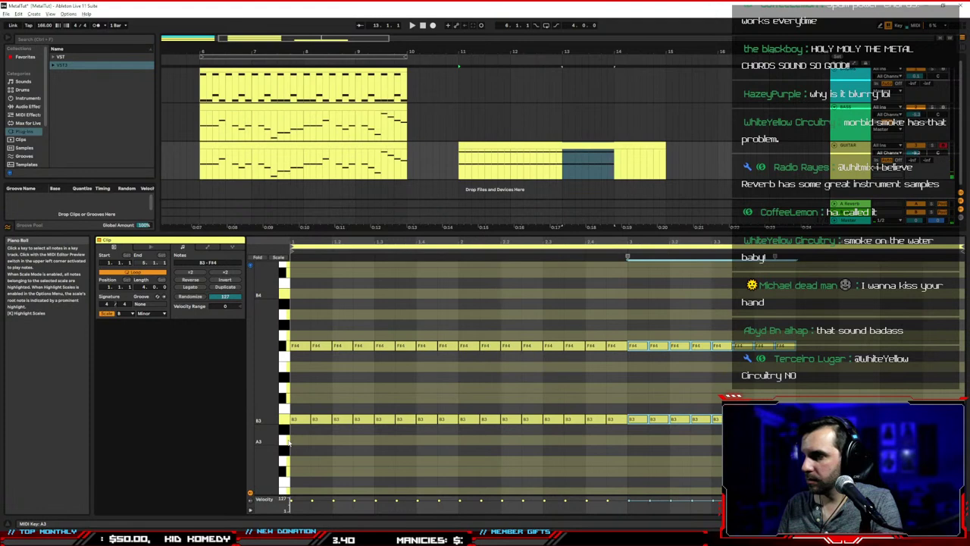
key(ctrl+z)
key(ctrl+z)
Play the bar of eighth-note power chords and place the insert marker at 2.1.3 in the clip
key(space)
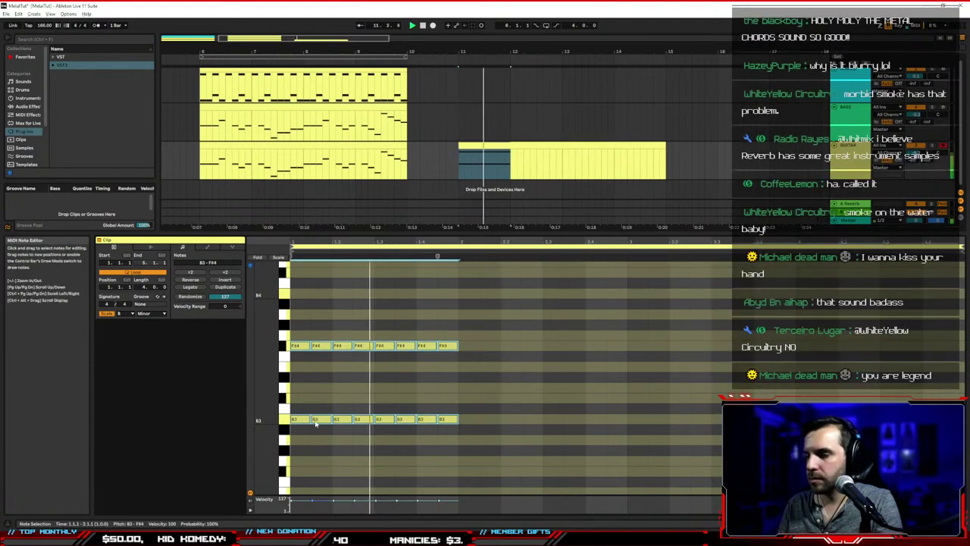
key(space)
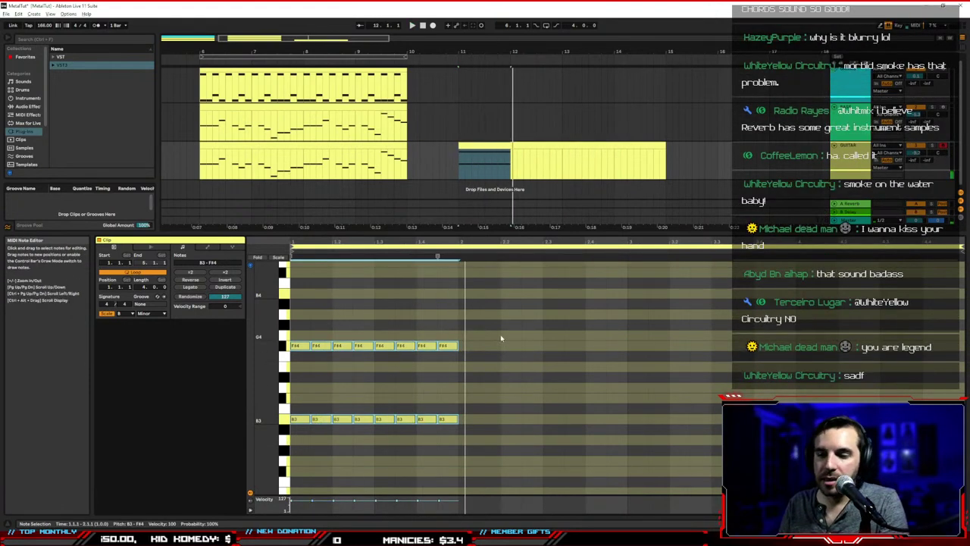
scroll(503, 337, down, 1)
click(503, 336)
click(478, 366)
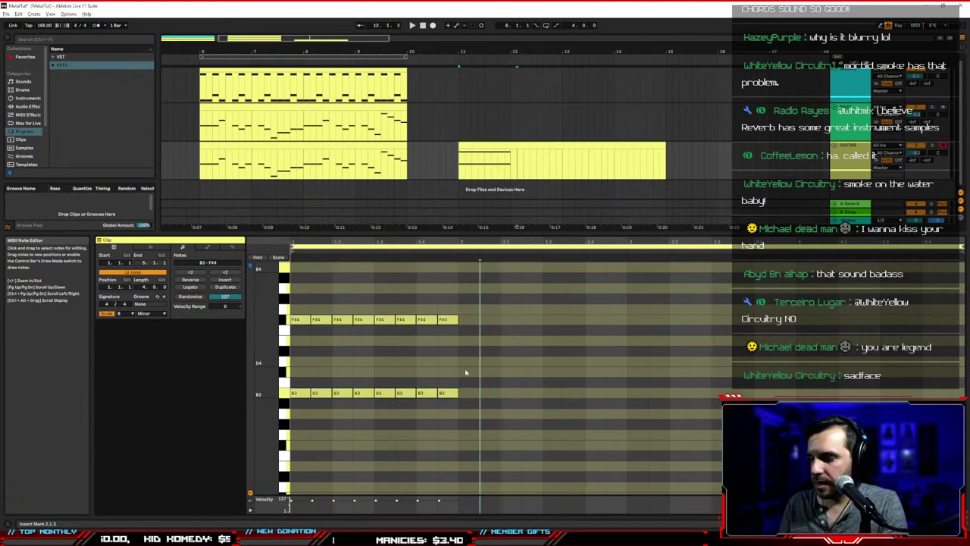
scroll(457, 428, down, 1)
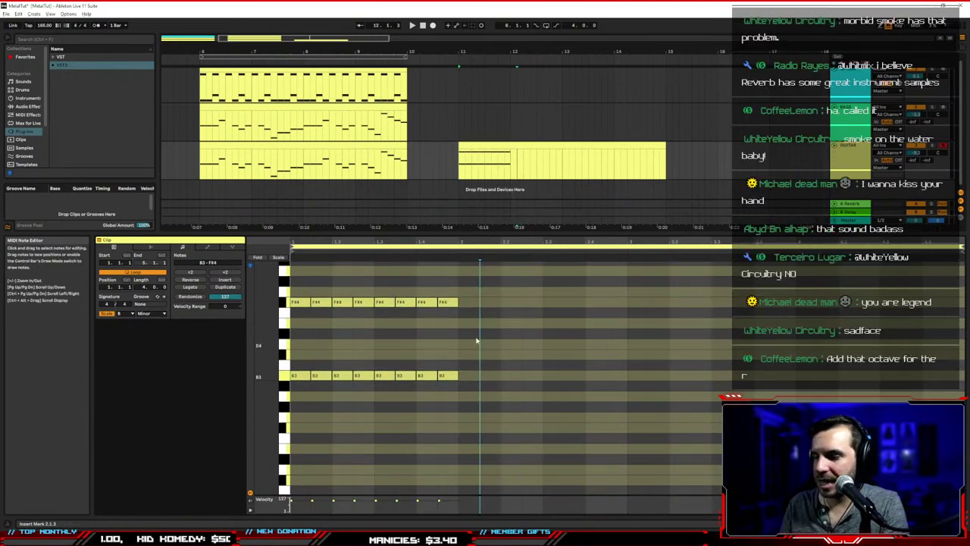